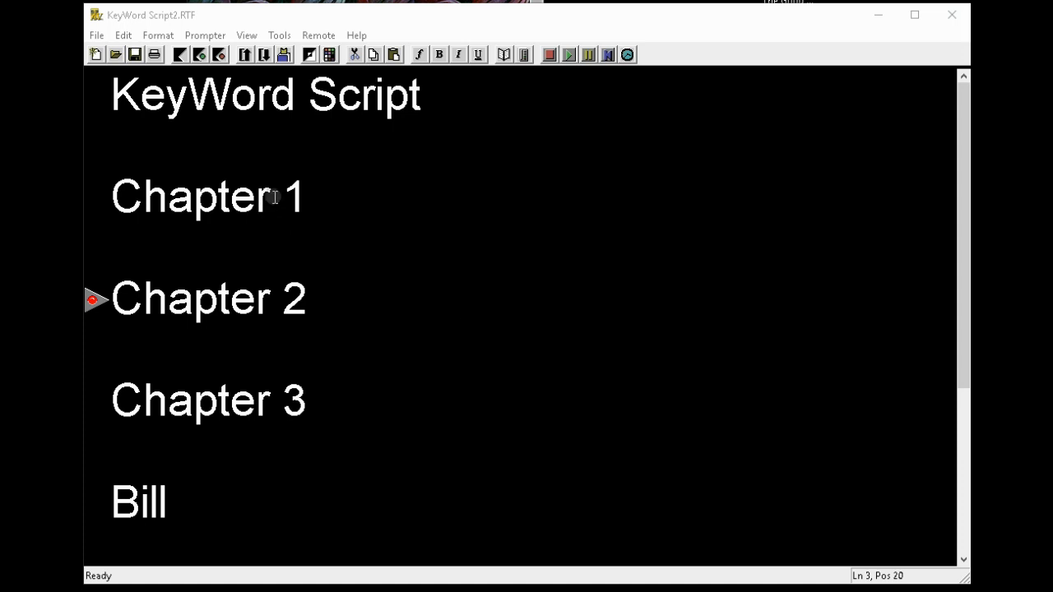
Step: Select the Chapter 1 heading line and make it bold
{"action": "left_click", "coordinate": [114, 197]}
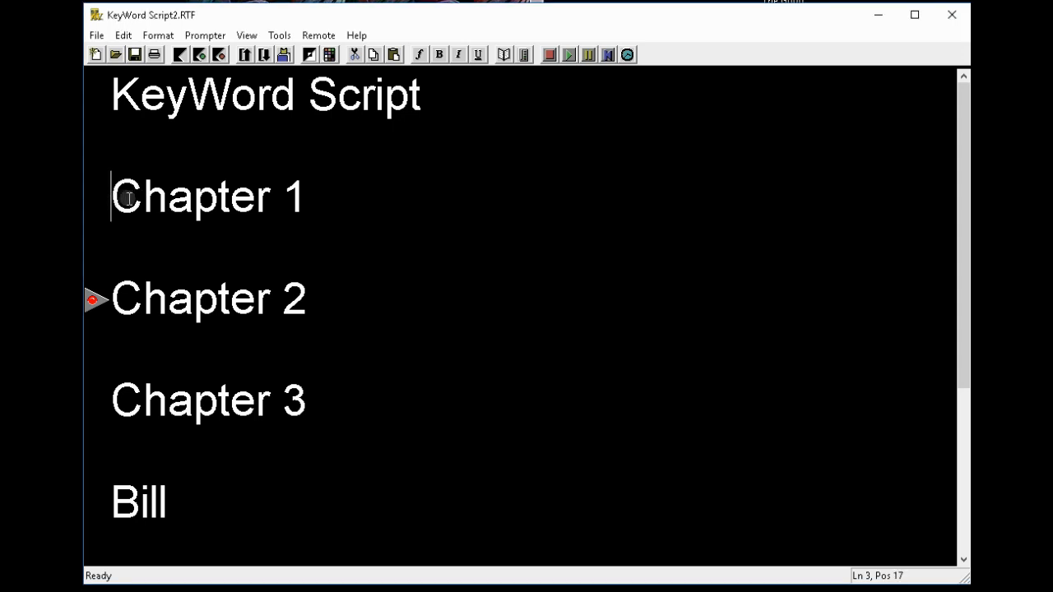
{"action": "left_click_drag", "start_coordinate": [112, 201], "coordinate": [310, 208]}
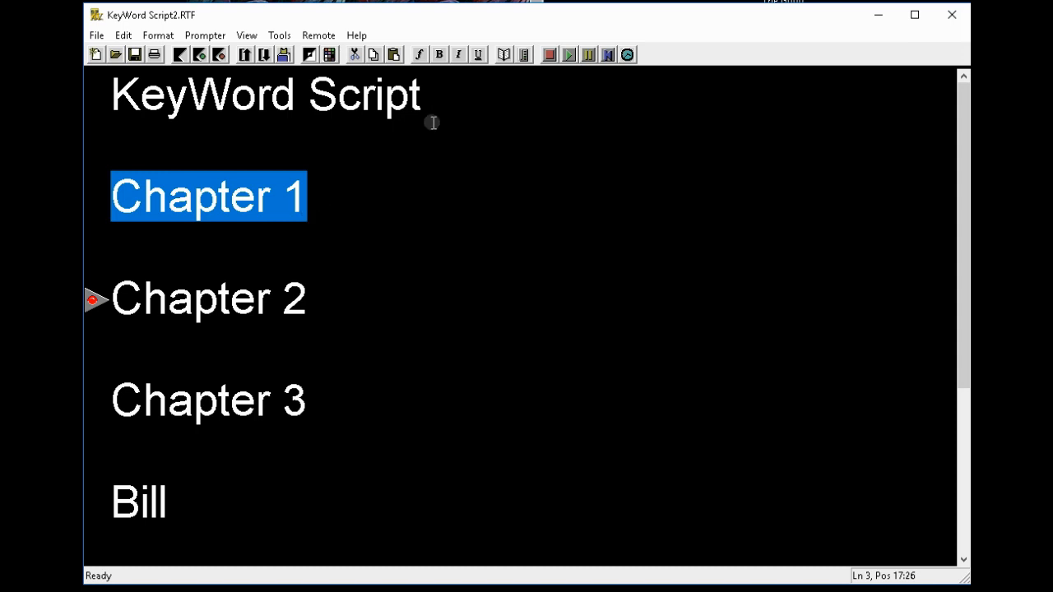
{"action": "left_click", "coordinate": [441, 58]}
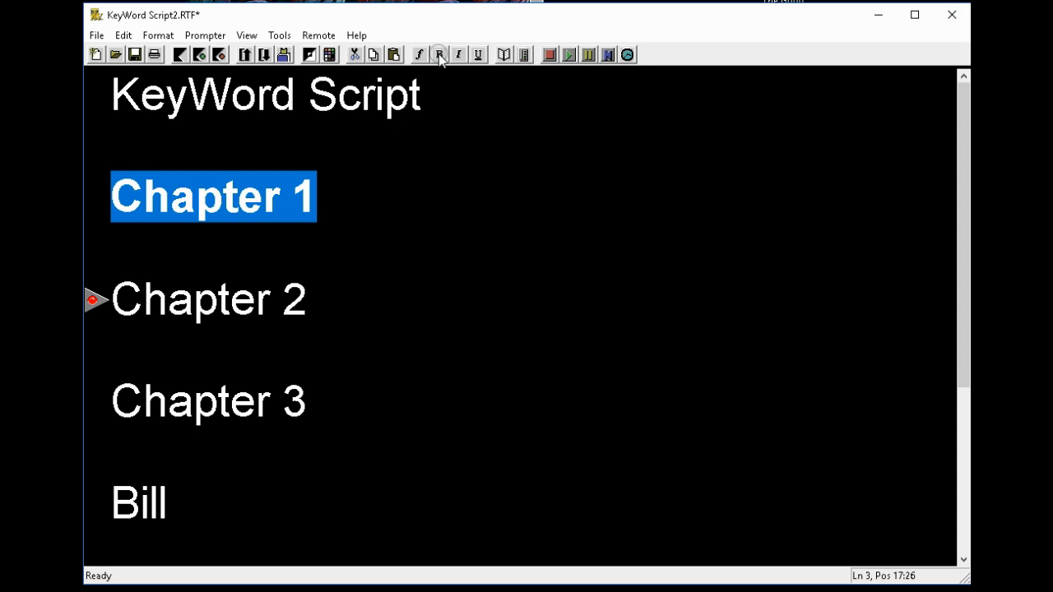
Step: Enlarge the Chapter 1 font several steps with Grow font and Ctrl+]
{"action": "left_click", "coordinate": [156, 35]}
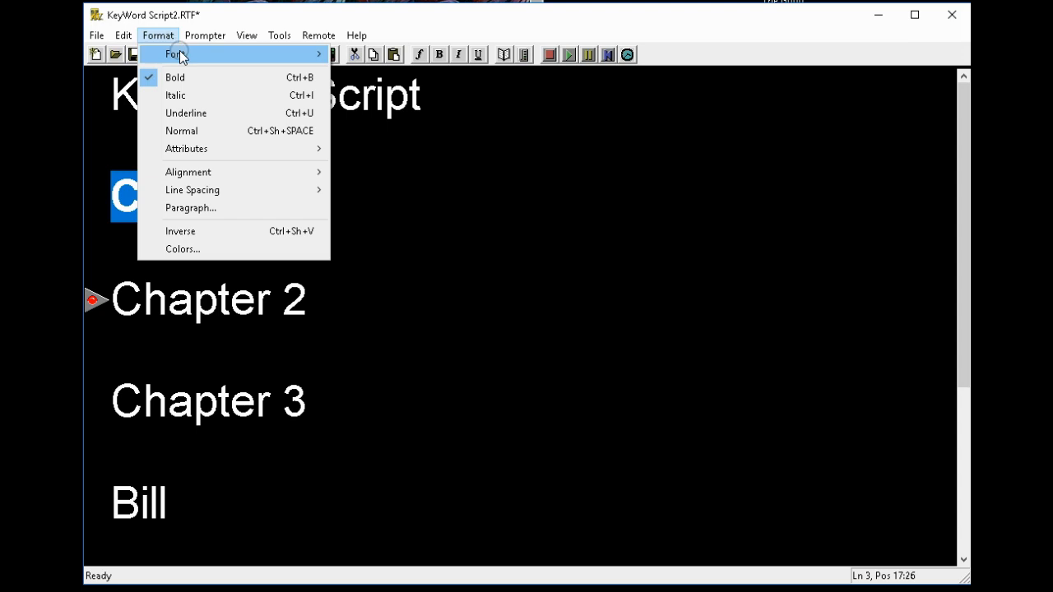
{"action": "mouse_move", "coordinate": [182, 56]}
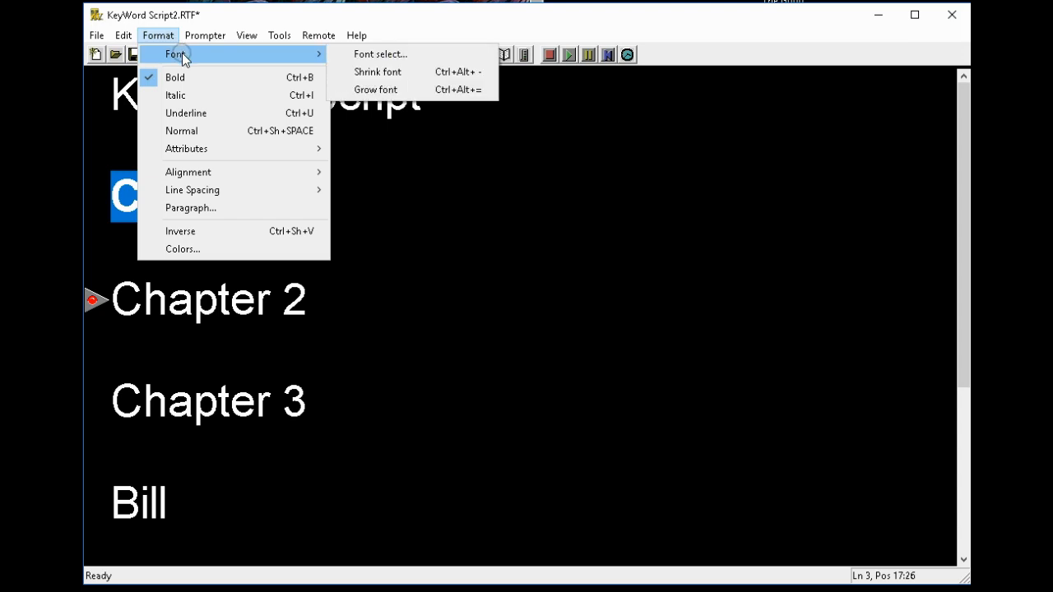
{"action": "left_click", "coordinate": [400, 92]}
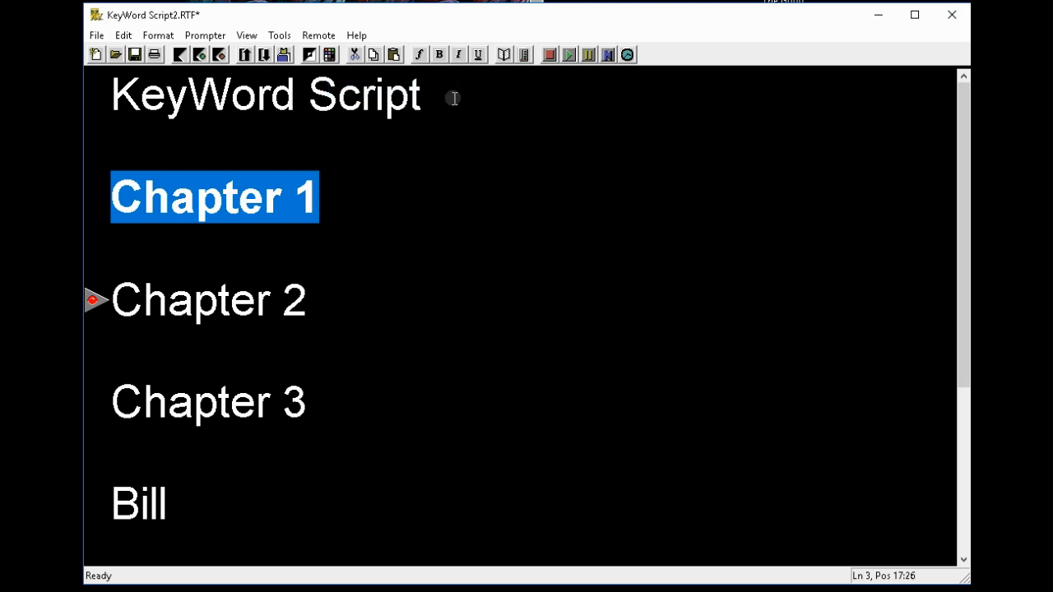
{"action": "key", "text": "ctrl+]"}
{"action": "key", "text": "ctrl+]"}
{"action": "key", "text": "ctrl+]"}
{"action": "key", "text": "ctrl+]"}
{"action": "key", "text": "ctrl+]"}
{"action": "key", "text": "ctrl+]"}
{"action": "key", "text": "ctrl+]"}
{"action": "key", "text": "ctrl+]"}
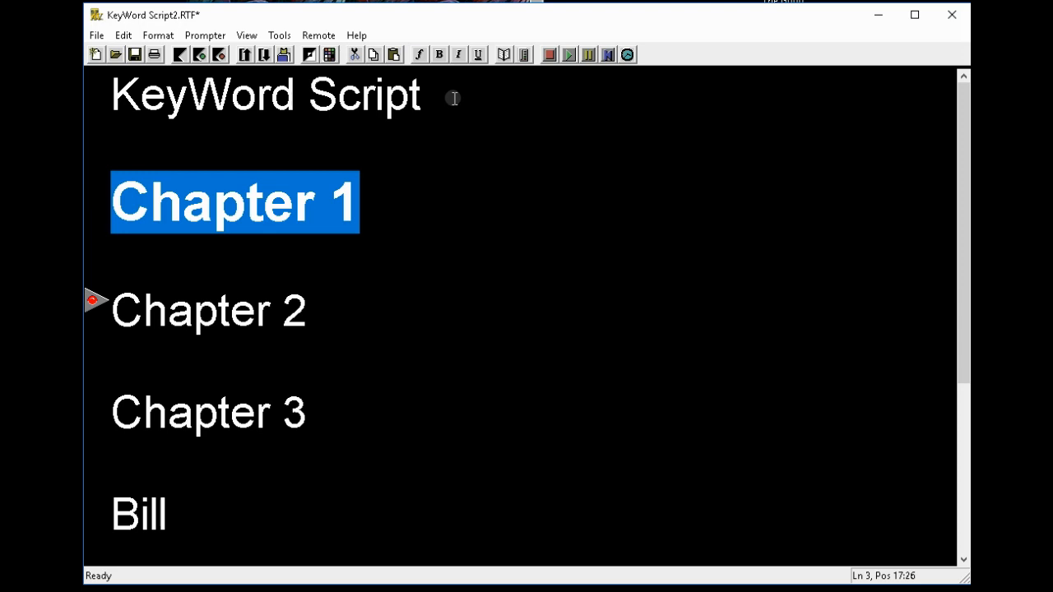
Step: Set Chapter 1 to Times New Roman bold, size 50, in the Font dialog
{"action": "left_click", "coordinate": [418, 54]}
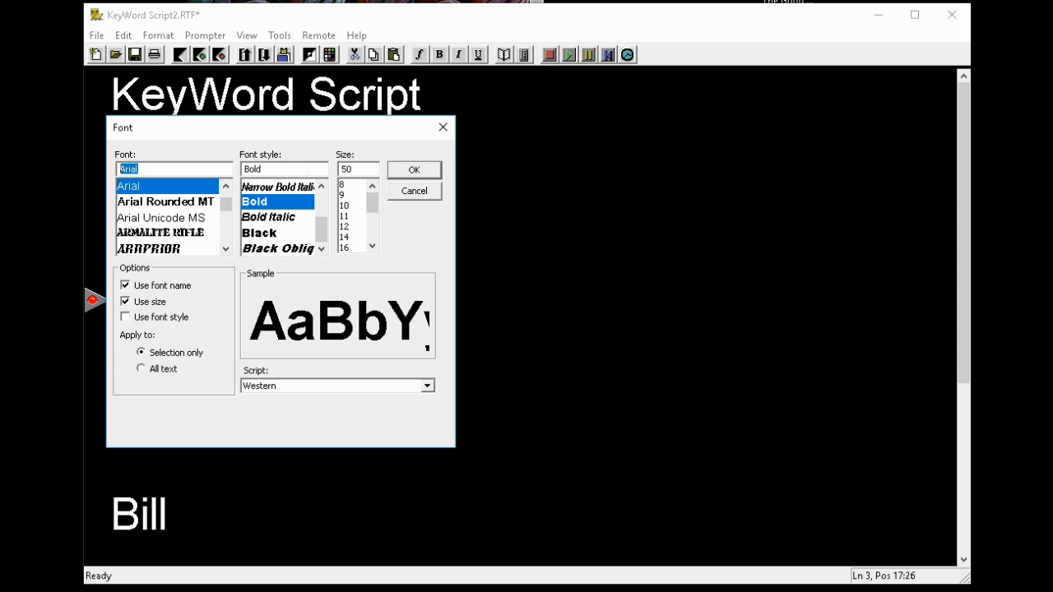
{"action": "type", "text": "t"}
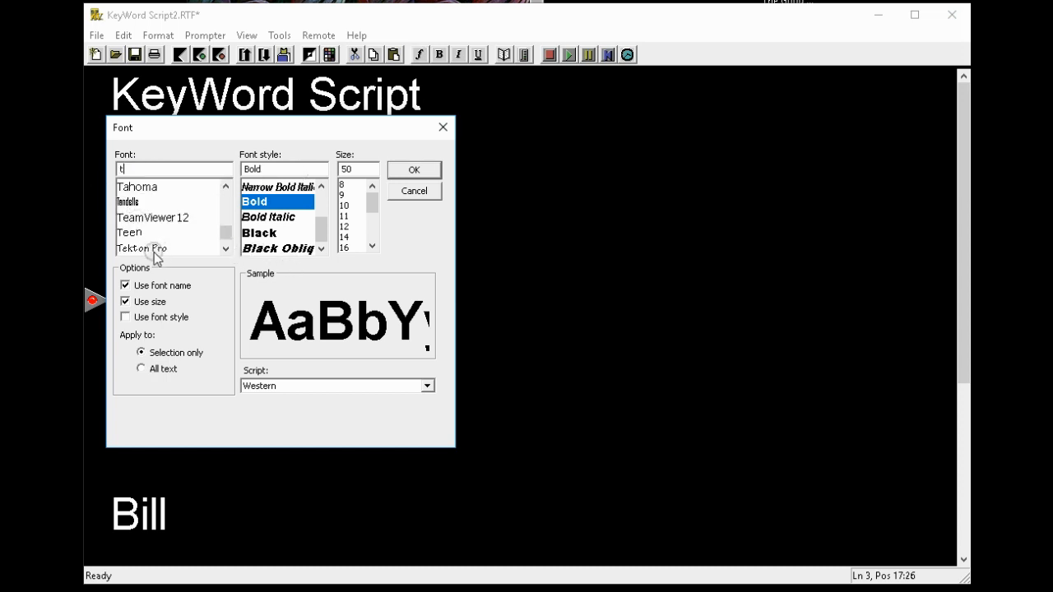
{"action": "left_click", "coordinate": [225, 250]}
{"action": "left_click", "coordinate": [226, 250]}
{"action": "left_click", "coordinate": [225, 250]}
{"action": "left_click", "coordinate": [225, 250]}
{"action": "left_click", "coordinate": [164, 217]}
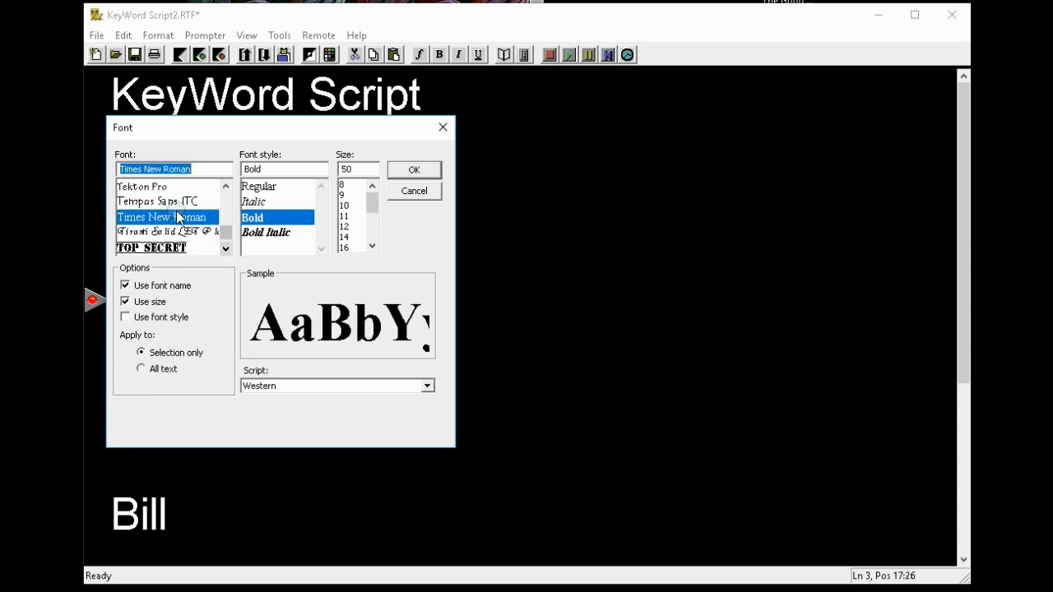
{"action": "left_click", "coordinate": [415, 171]}
{"action": "left_click", "coordinate": [127, 320]}
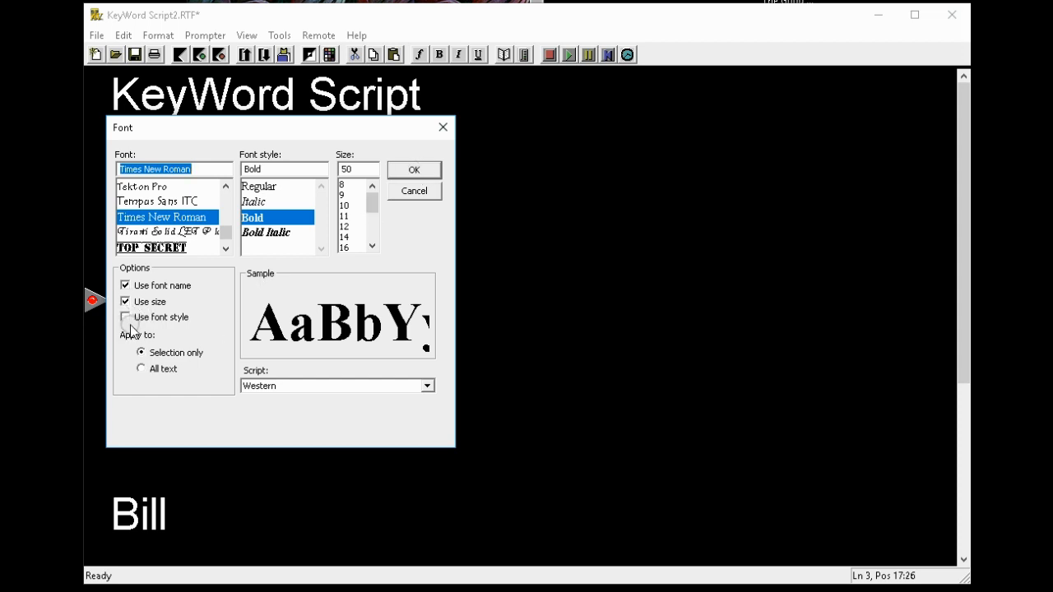
{"action": "left_click", "coordinate": [415, 171]}
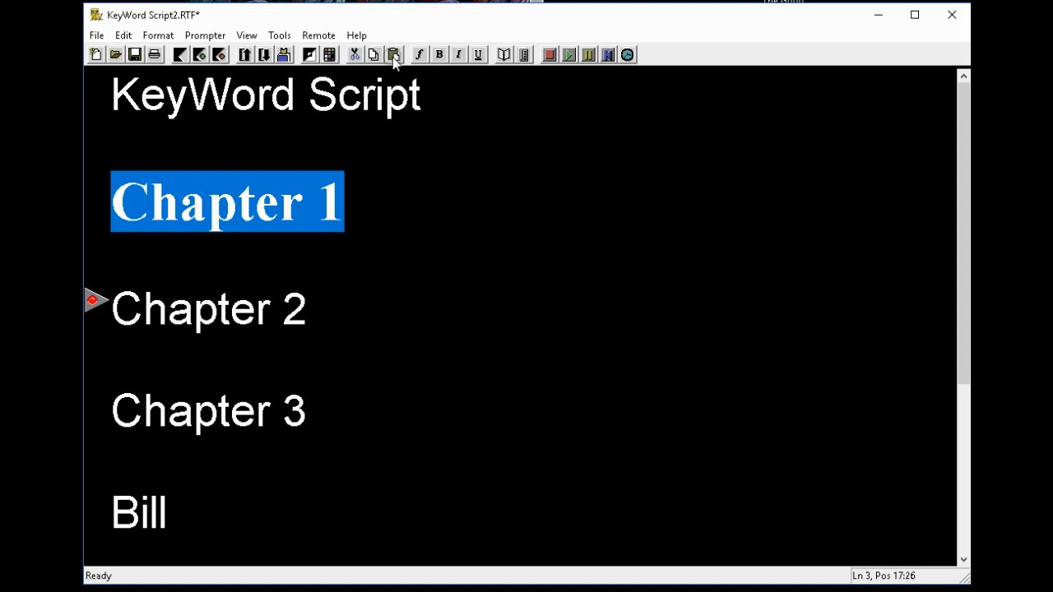
Step: Choose the yellow basic colour for Chapter 1, with Set background to selected color checked
{"action": "left_click", "coordinate": [329, 54]}
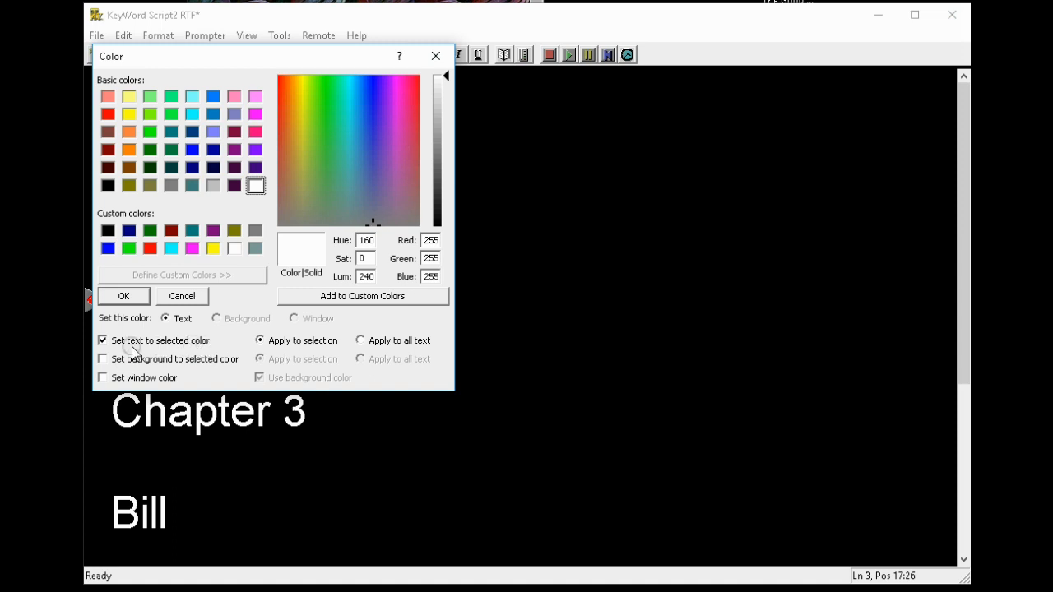
{"action": "left_click", "coordinate": [108, 113]}
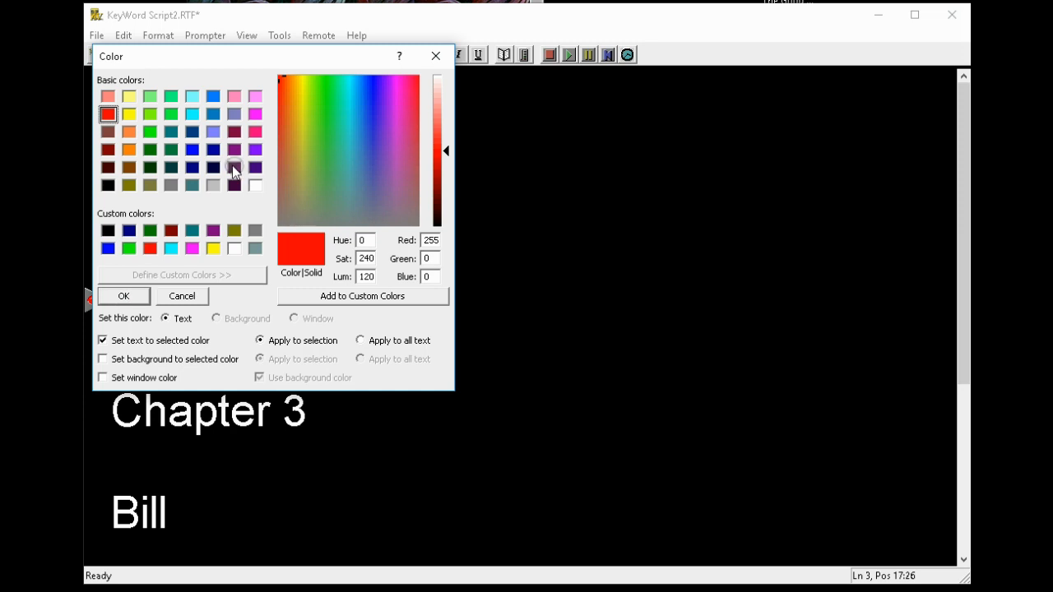
{"action": "left_click", "coordinate": [131, 116]}
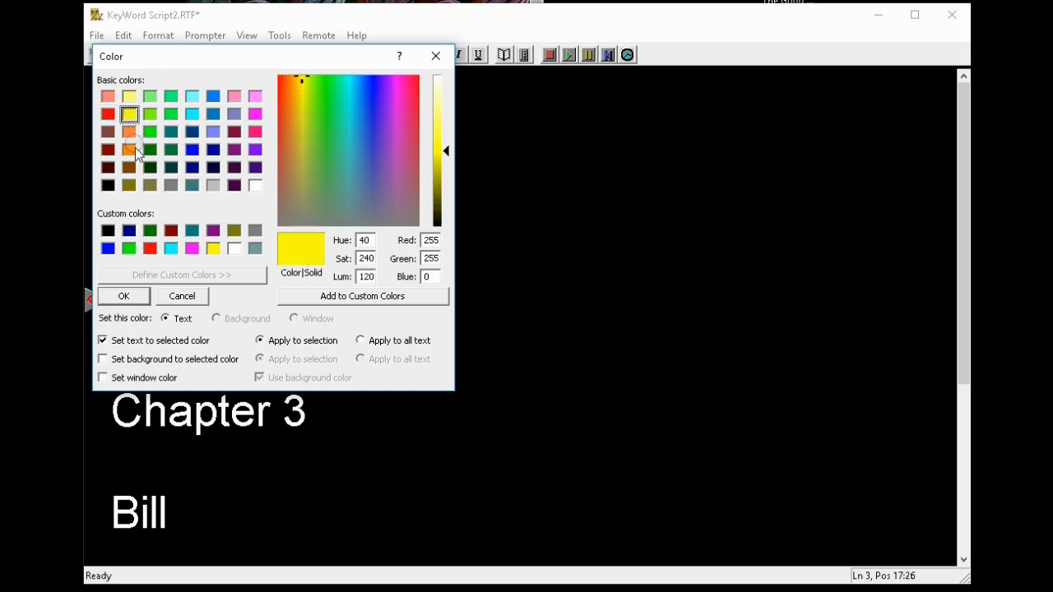
{"action": "left_click", "coordinate": [103, 359]}
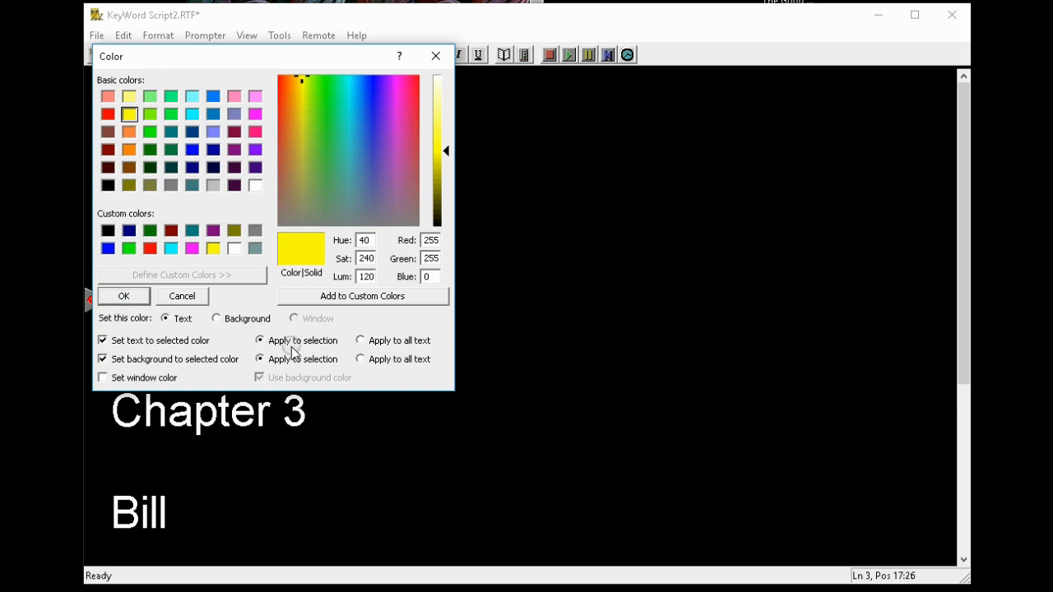
{"action": "left_click", "coordinate": [123, 296]}
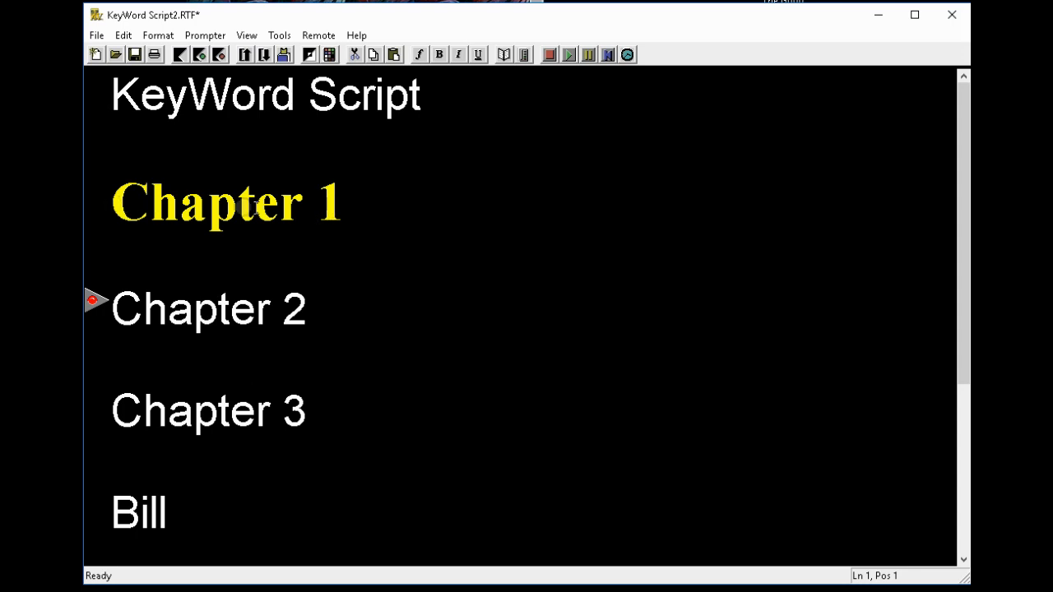
Step: Select Chapter 1 and browse the KeyWord Bank select and Retrieve submenus
{"action": "left_click", "coordinate": [105, 210]}
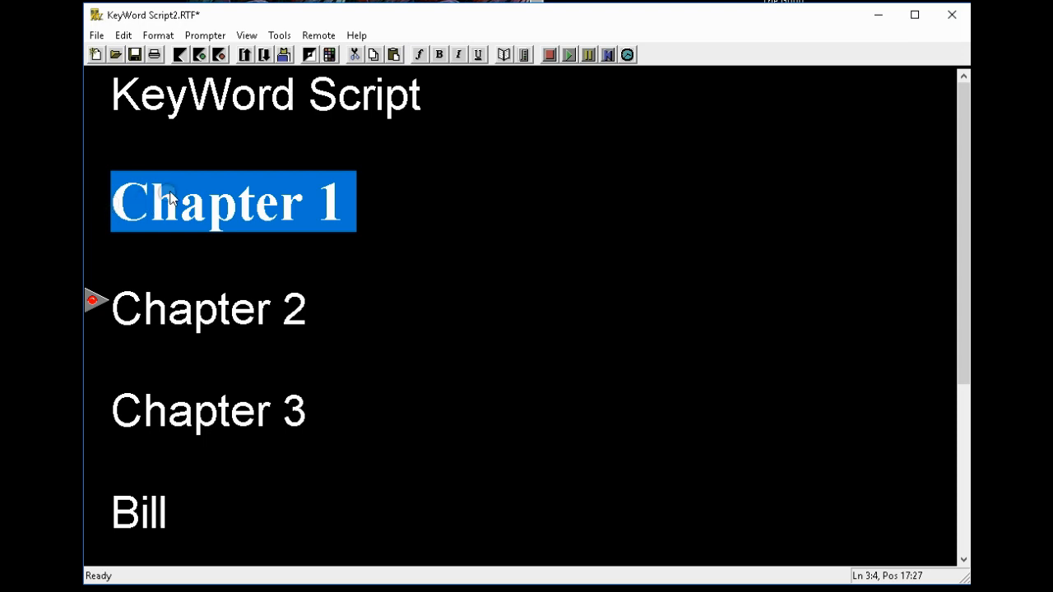
{"action": "left_click", "coordinate": [124, 37]}
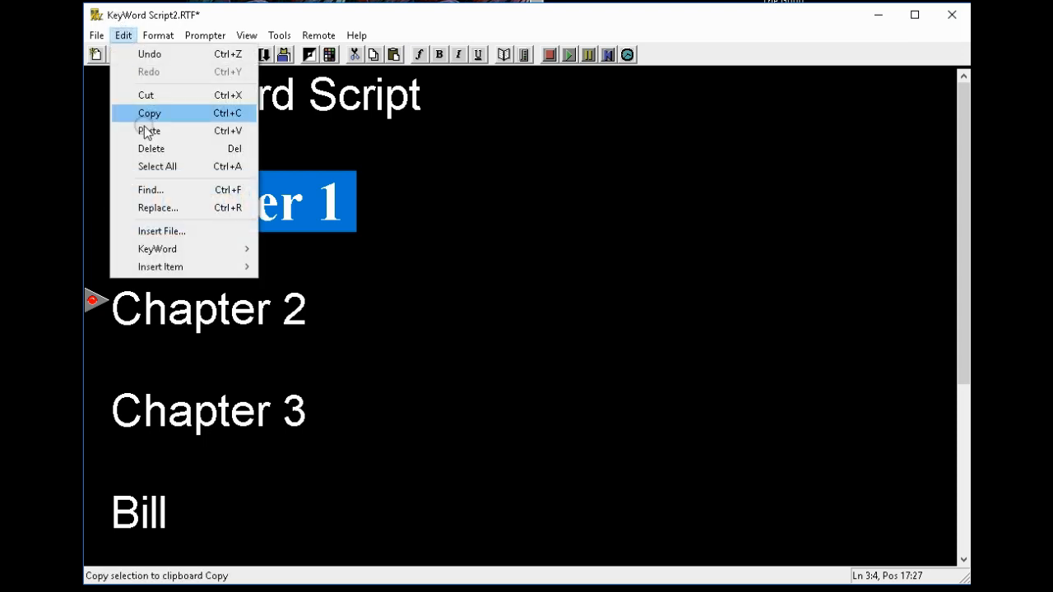
{"action": "mouse_move", "coordinate": [168, 257]}
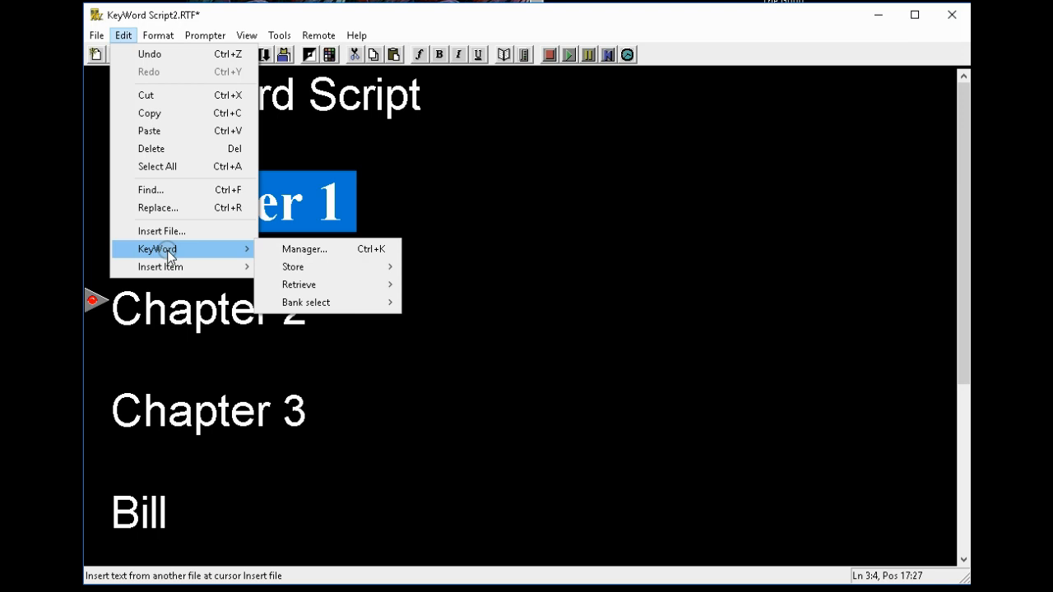
{"action": "mouse_move", "coordinate": [333, 302]}
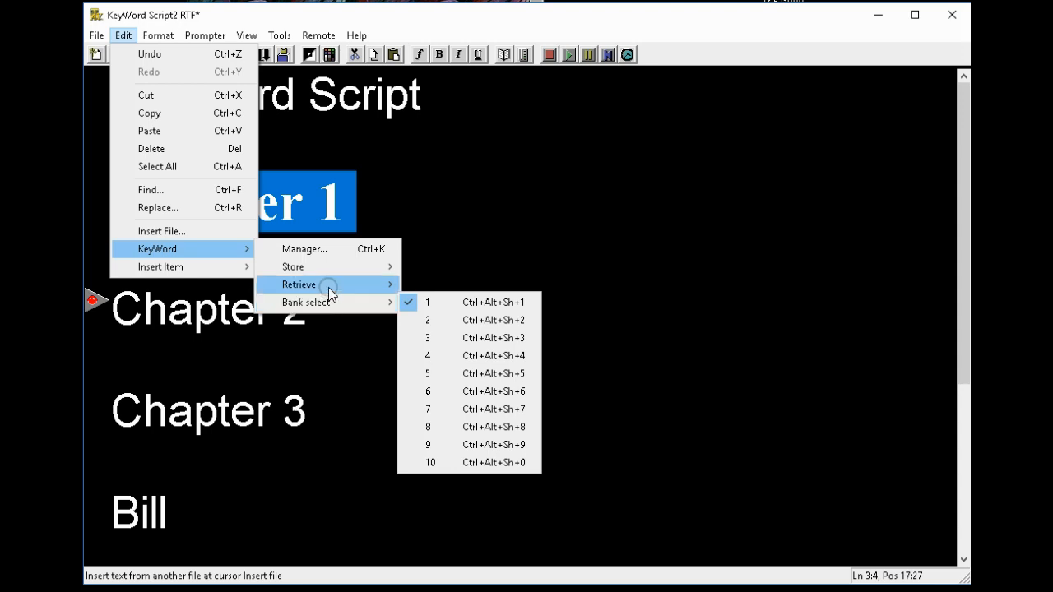
{"action": "mouse_move", "coordinate": [329, 284]}
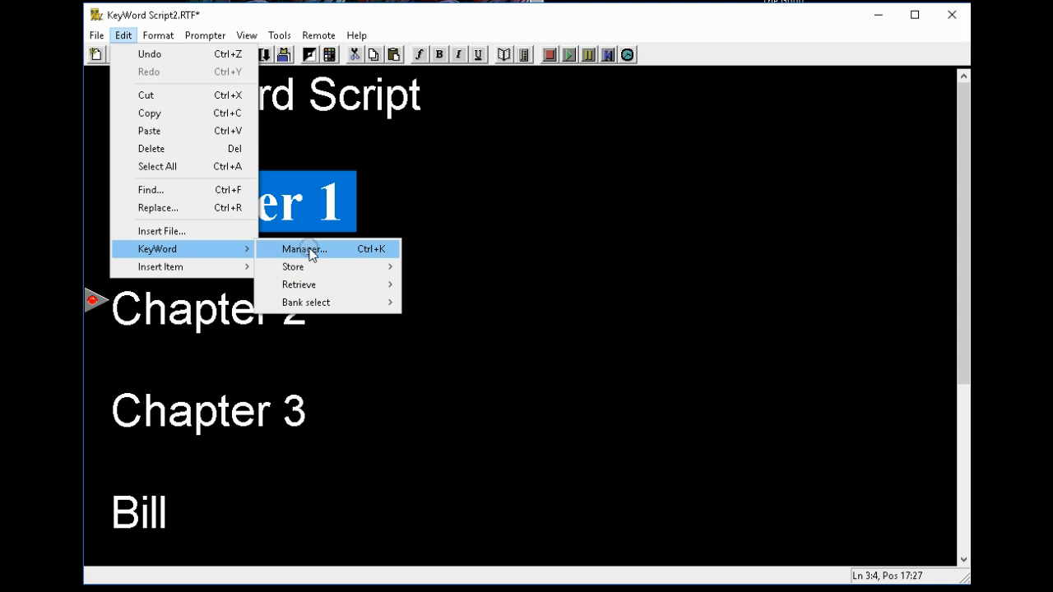
Step: Store Chapter 1's bold yellow Times New Roman style as KeyWord 1 in the Manager, then close it
{"action": "left_click", "coordinate": [304, 249]}
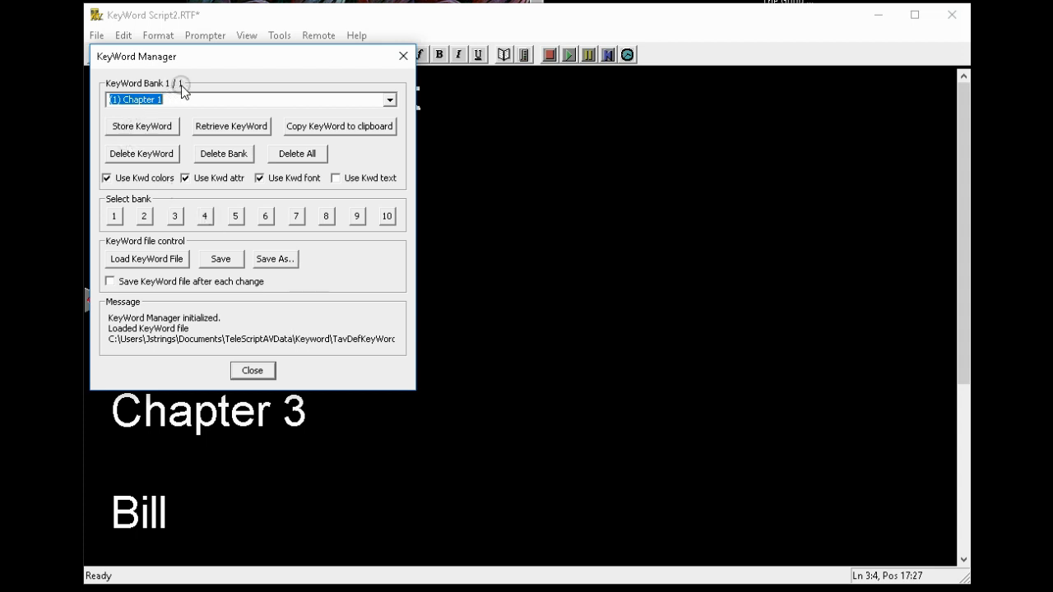
{"action": "left_click", "coordinate": [149, 127]}
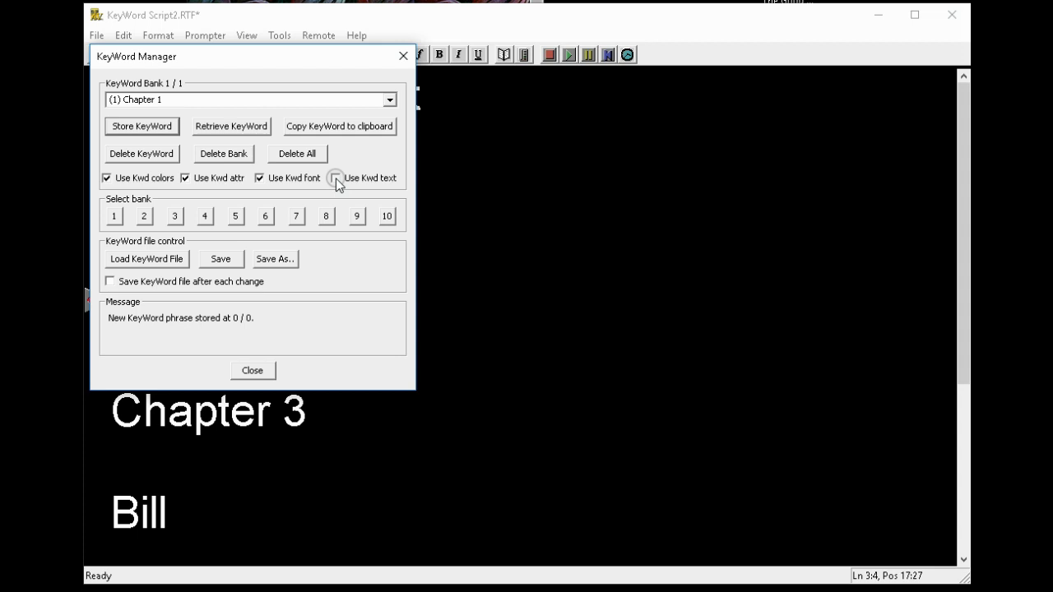
{"action": "left_click", "coordinate": [250, 371]}
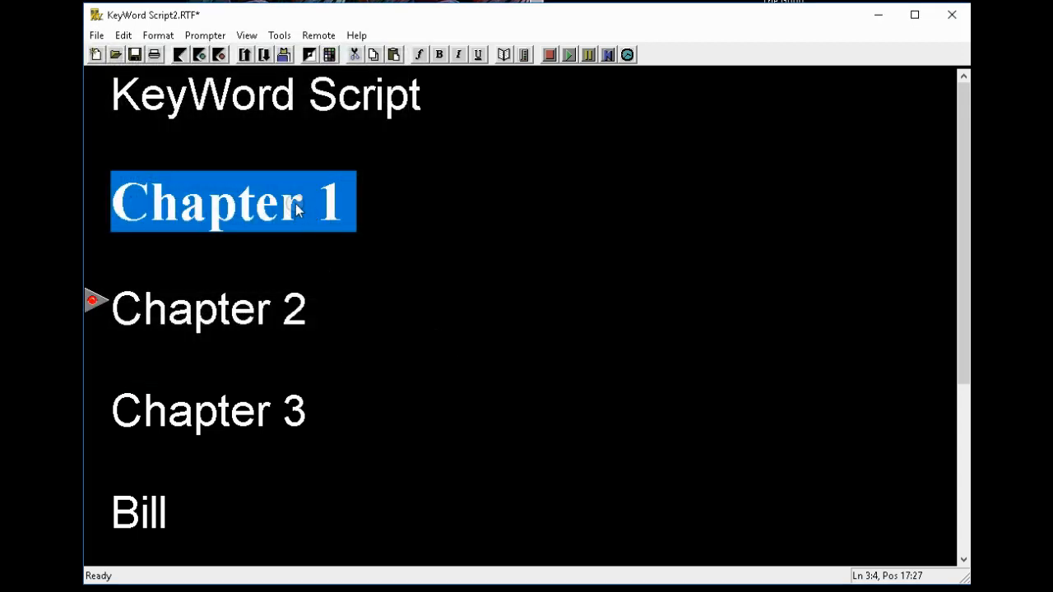
Step: Apply stored KeyWord 1 to the Chapter 2 line from the KeyWord Retrieve submenu
{"action": "left_click", "coordinate": [301, 109]}
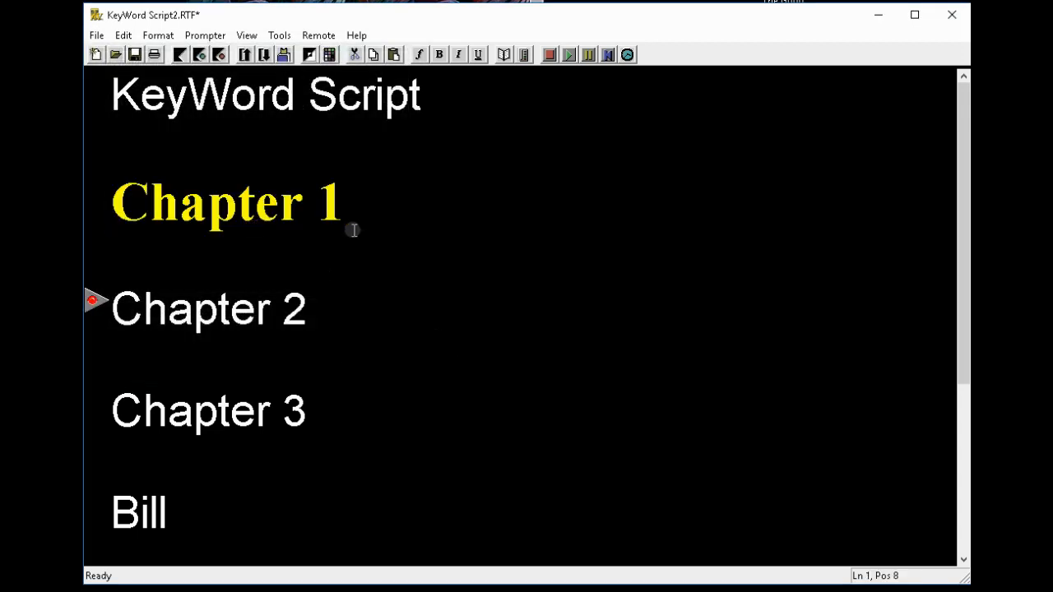
{"action": "left_click", "coordinate": [107, 315]}
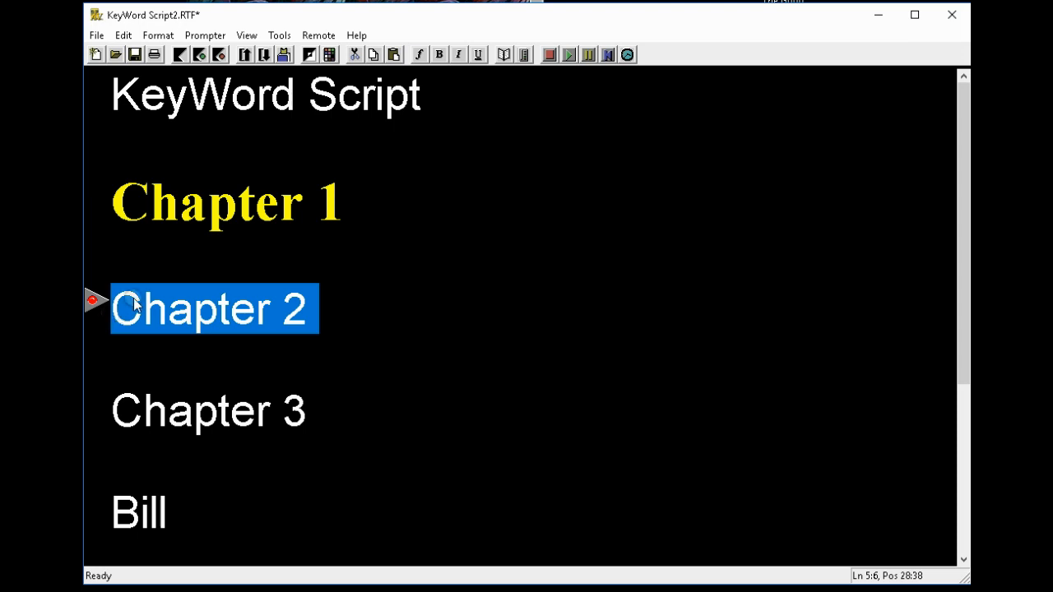
{"action": "left_click", "coordinate": [124, 36]}
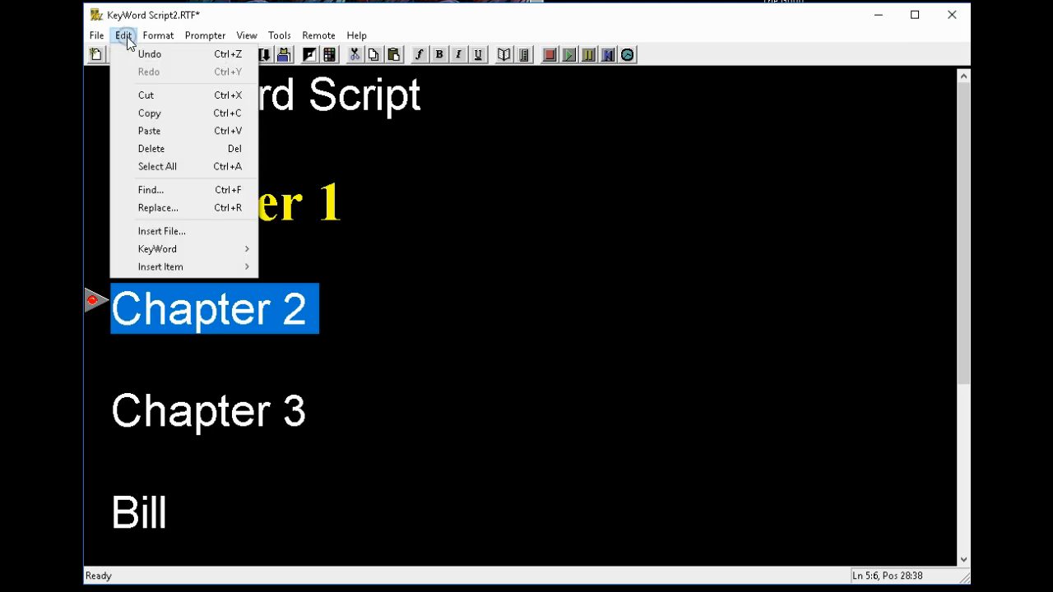
{"action": "mouse_move", "coordinate": [179, 249]}
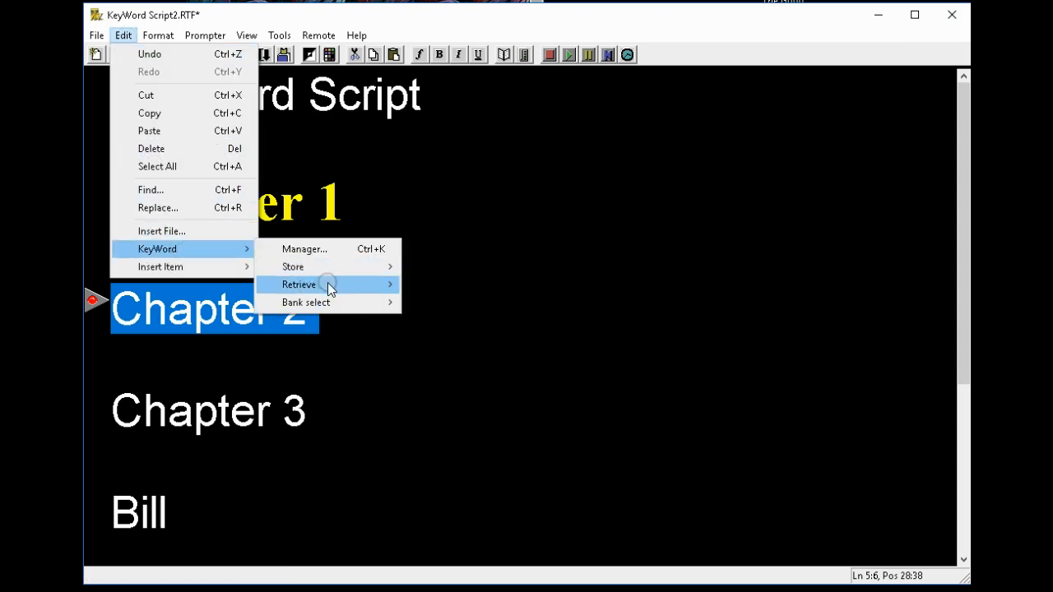
{"action": "mouse_move", "coordinate": [329, 285]}
{"action": "left_click", "coordinate": [479, 285]}
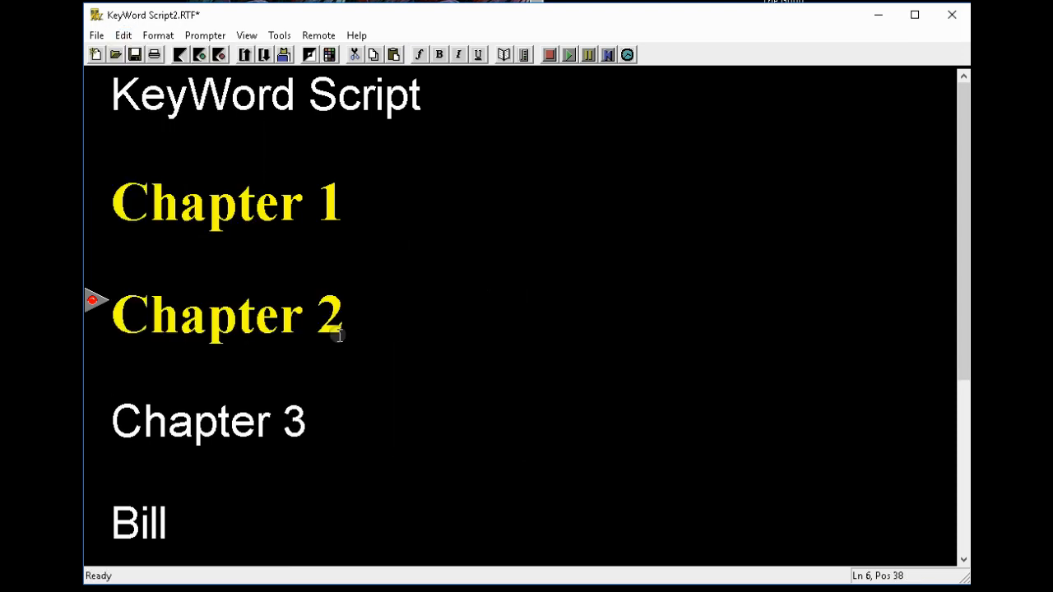
Step: Give the Chapter 3 line the same yellow bold heading style with Ctrl+K
{"action": "left_click", "coordinate": [106, 431]}
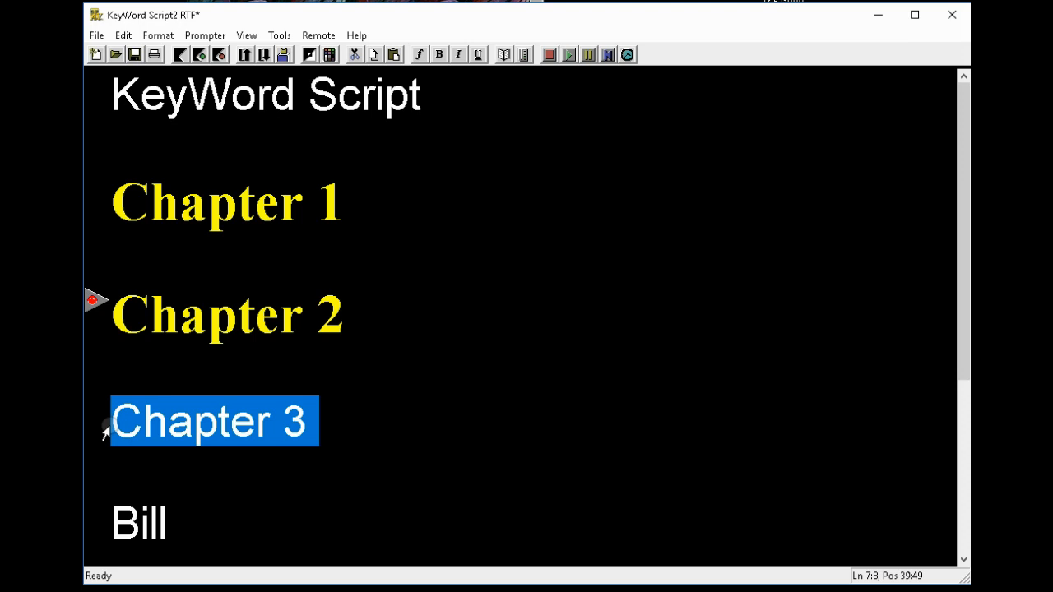
{"action": "key", "text": "ctrl+k"}
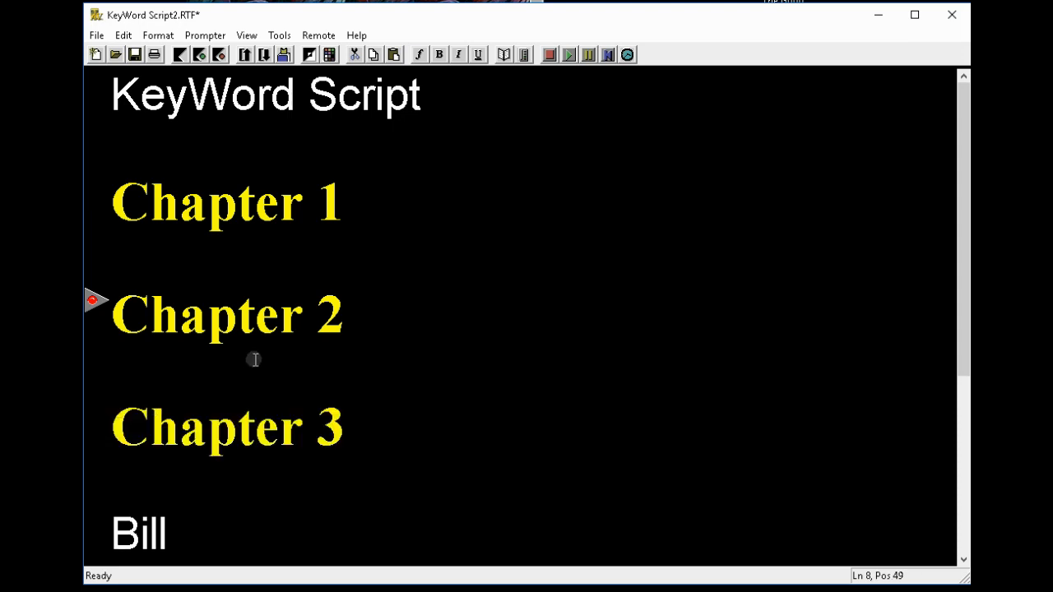
{"action": "scroll", "coordinate": [440, 233], "scroll_direction": "down", "scroll_amount": 2}
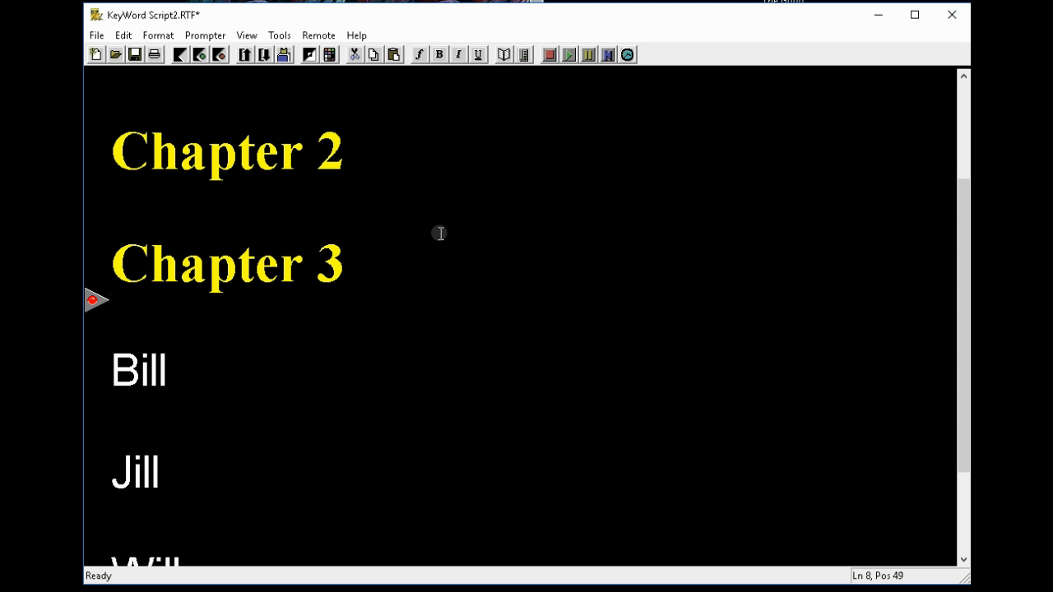
{"action": "scroll", "coordinate": [440, 233], "scroll_direction": "down", "scroll_amount": 2}
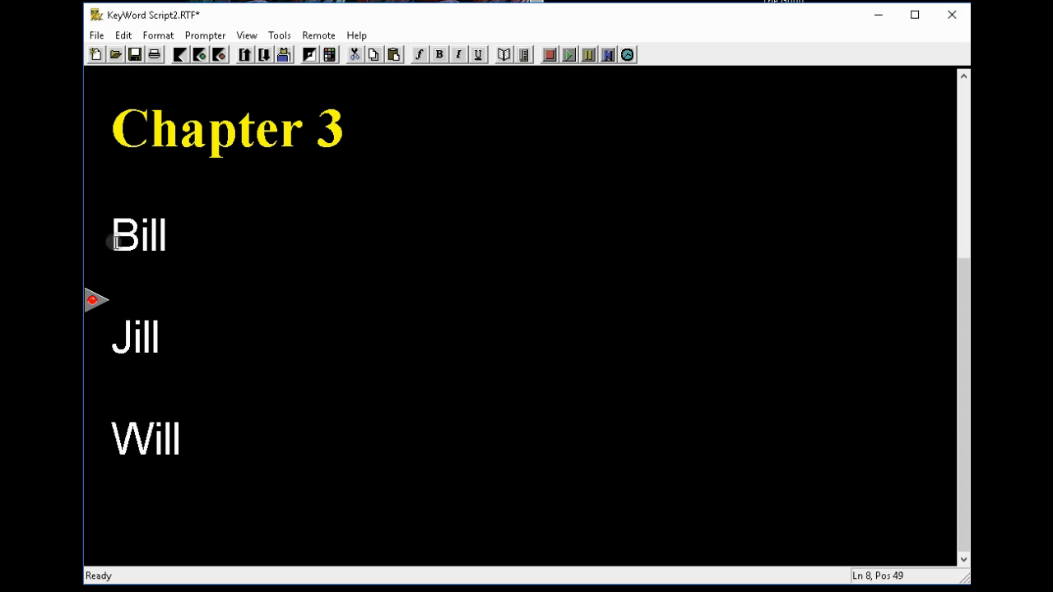
Step: Turn Bill into '-- Bill --' and restyle that line as a black-on-light marker
{"action": "left_click", "coordinate": [113, 240]}
{"action": "type", "text": "--"}
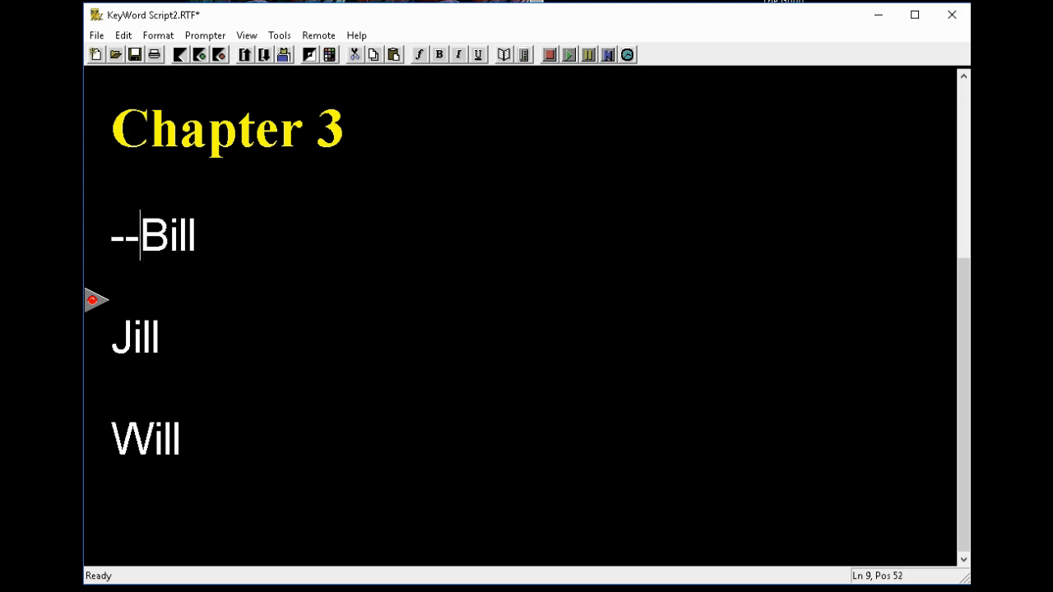
{"action": "key", "text": "End"}
{"action": "type", "text": "--"}
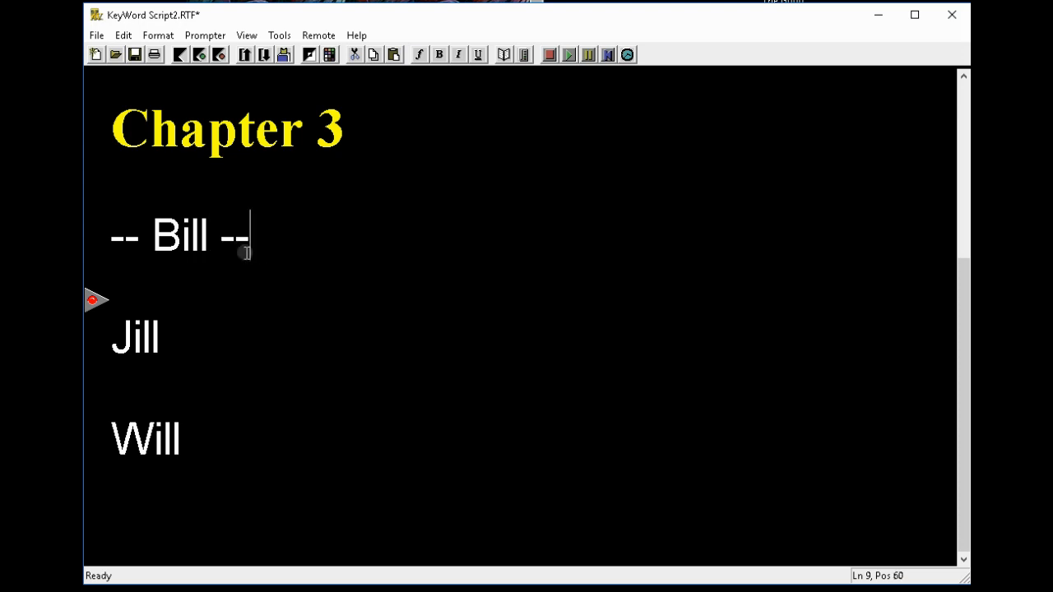
{"action": "left_click_drag", "start_coordinate": [250, 239], "coordinate": [109, 241]}
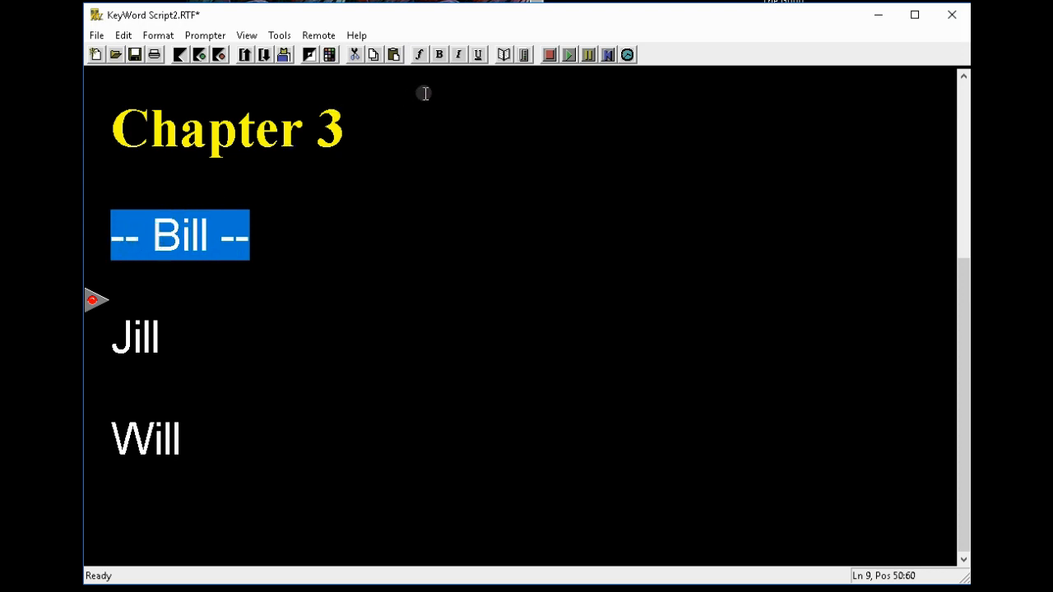
{"action": "left_click", "coordinate": [306, 56]}
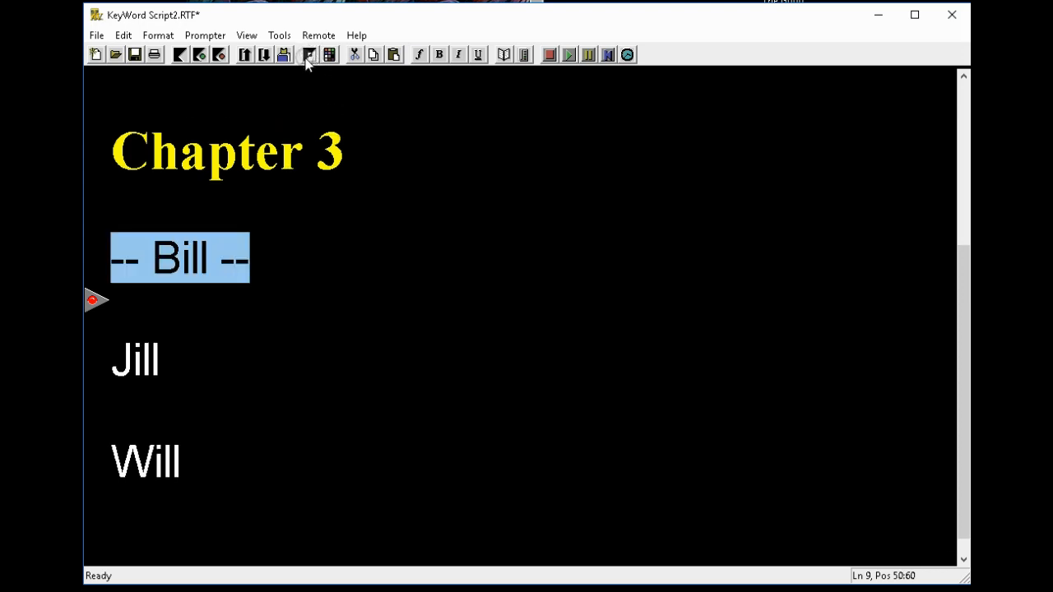
Step: Set the '-- Bill --' line in the Mufferaw font at size 41
{"action": "left_click", "coordinate": [138, 352]}
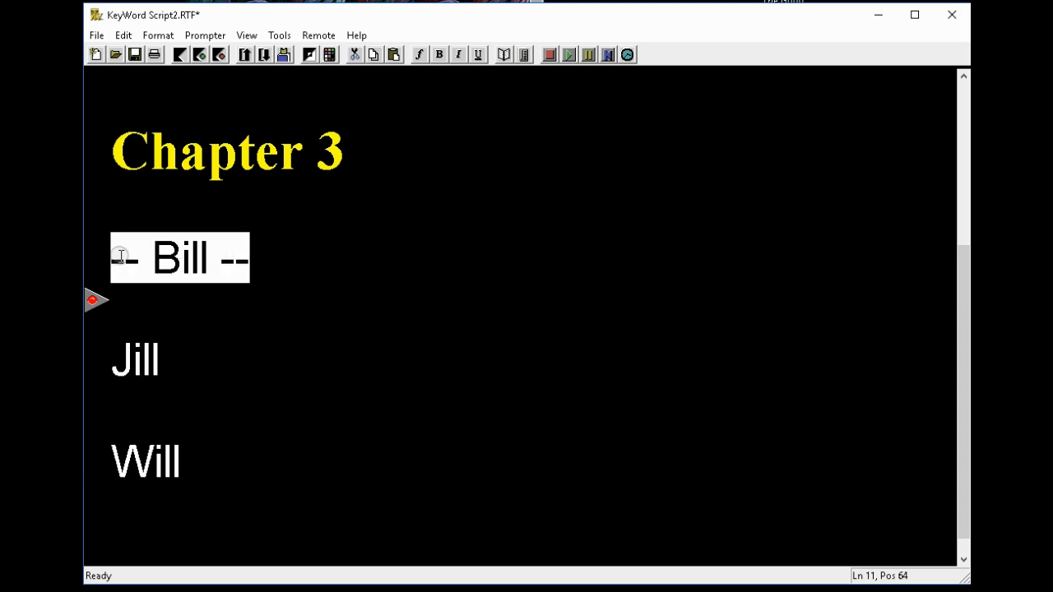
{"action": "left_click_drag", "start_coordinate": [113, 260], "coordinate": [249, 266]}
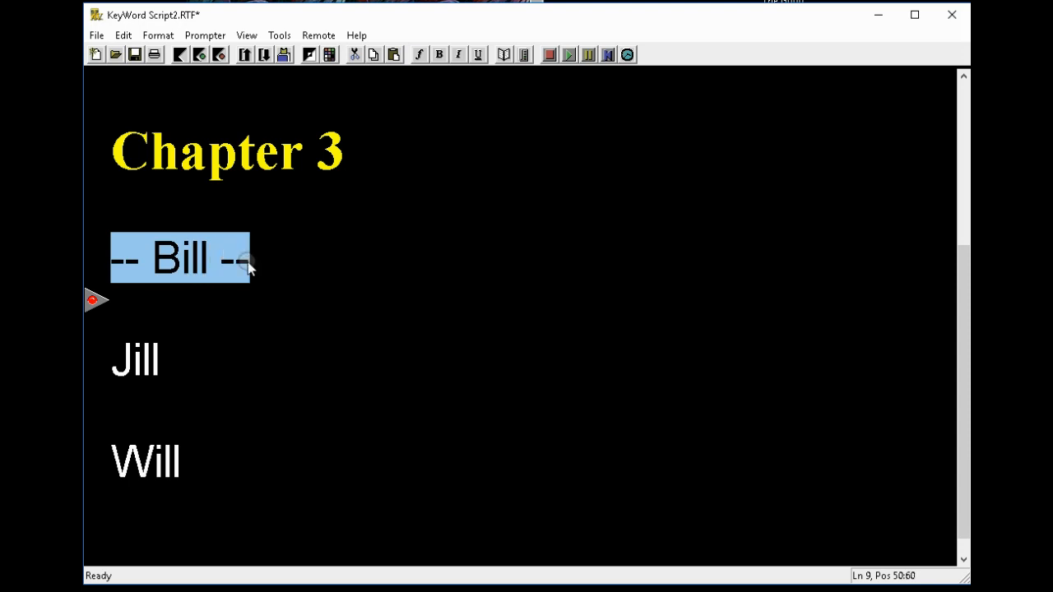
{"action": "left_click", "coordinate": [418, 54]}
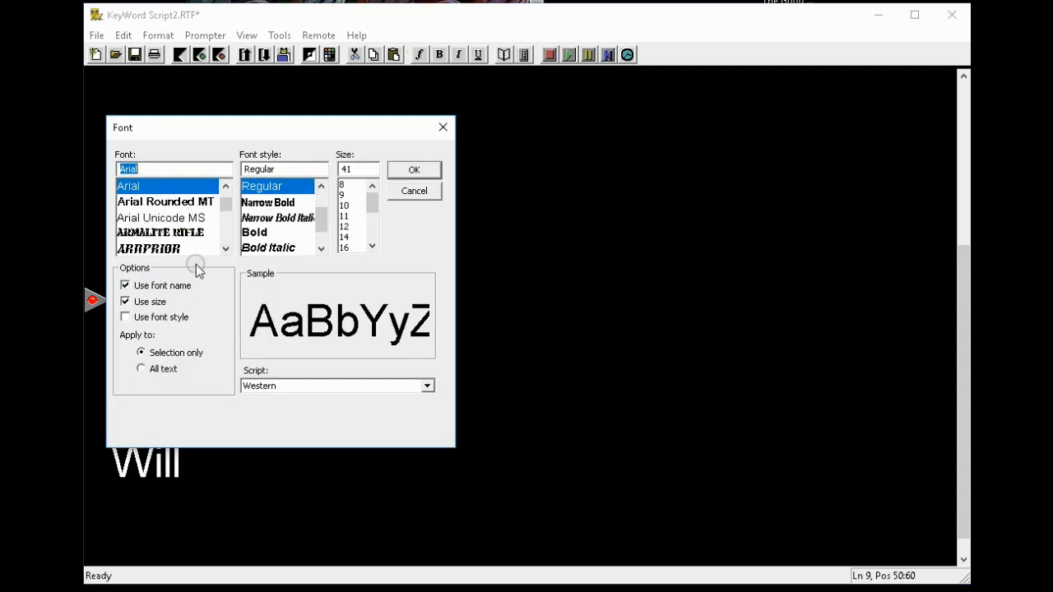
{"action": "left_click_drag", "start_coordinate": [223, 206], "coordinate": [227, 233]}
{"action": "scroll", "coordinate": [202, 226], "scroll_direction": "up", "scroll_amount": 2}
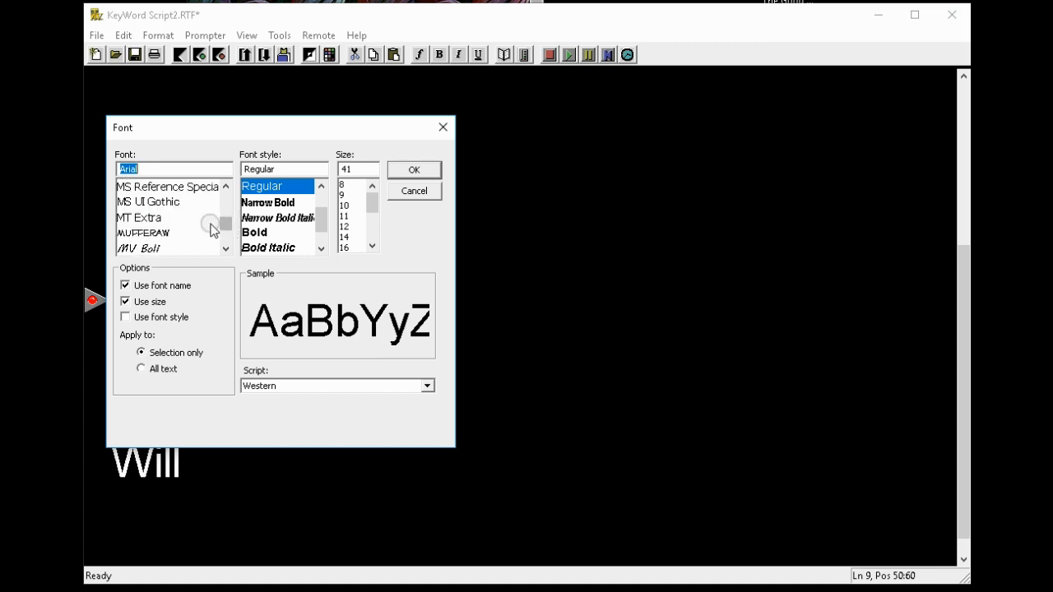
{"action": "left_click", "coordinate": [151, 234]}
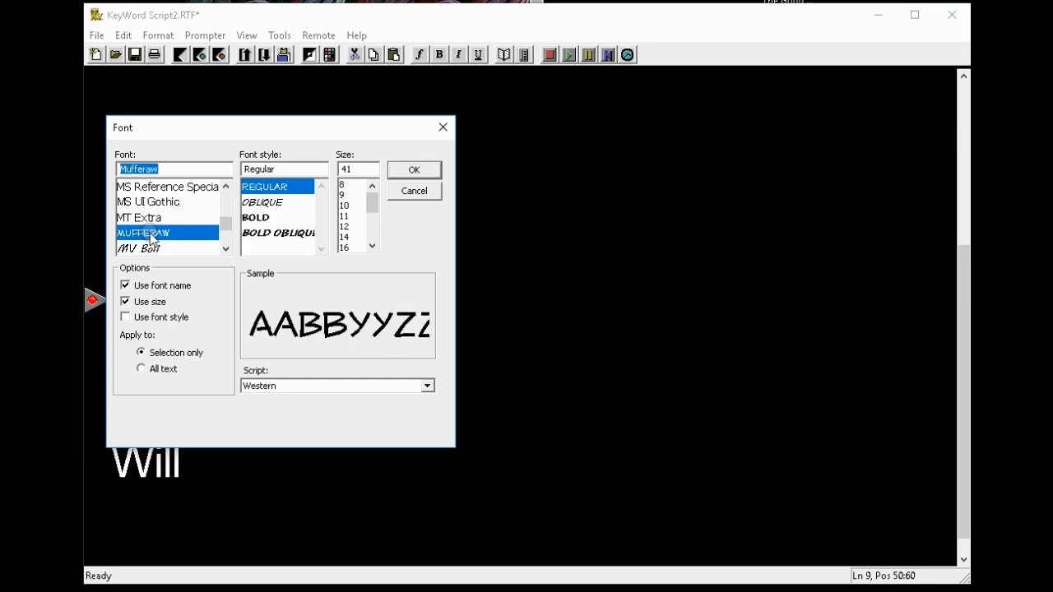
{"action": "left_click", "coordinate": [415, 170]}
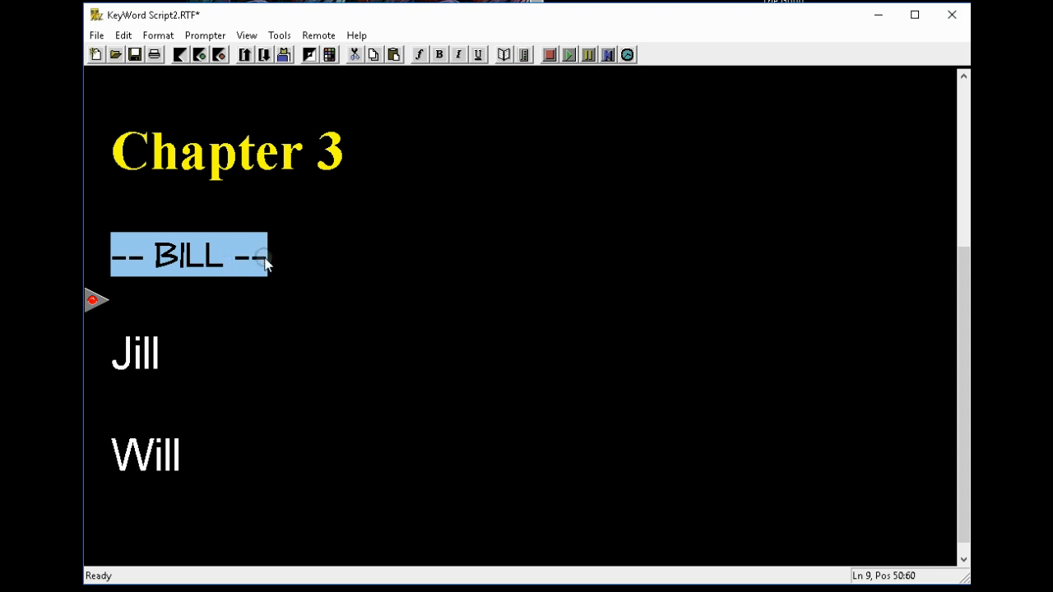
{"action": "left_click", "coordinate": [331, 55]}
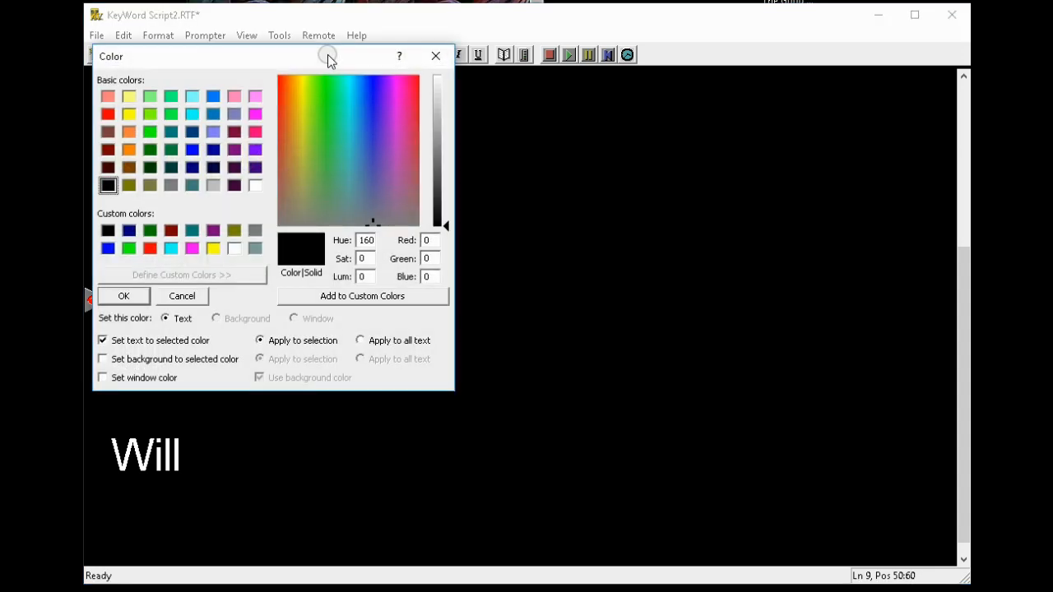
{"action": "left_click", "coordinate": [130, 116]}
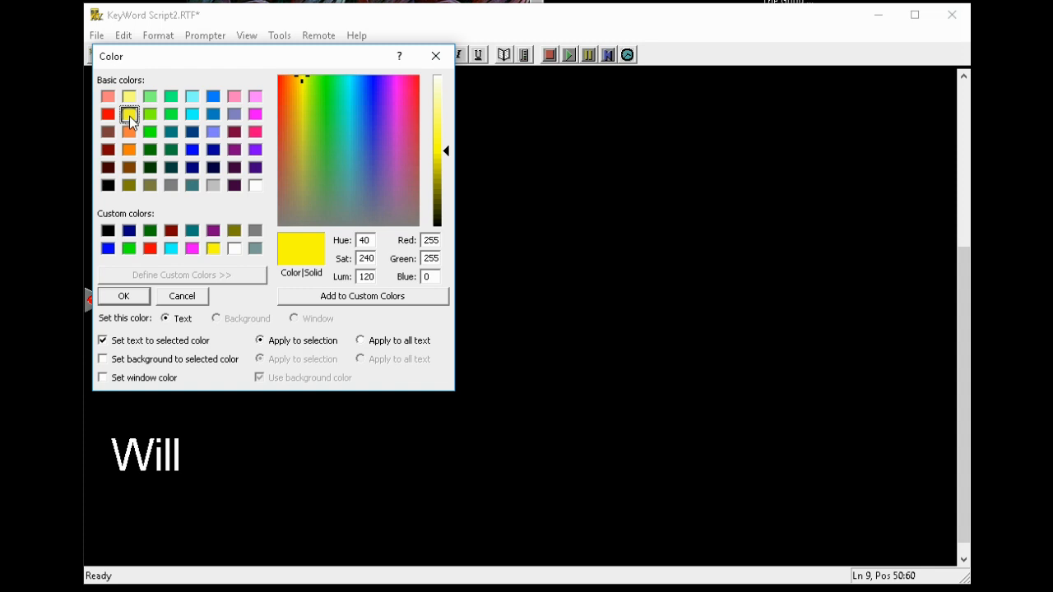
{"action": "left_click", "coordinate": [191, 149]}
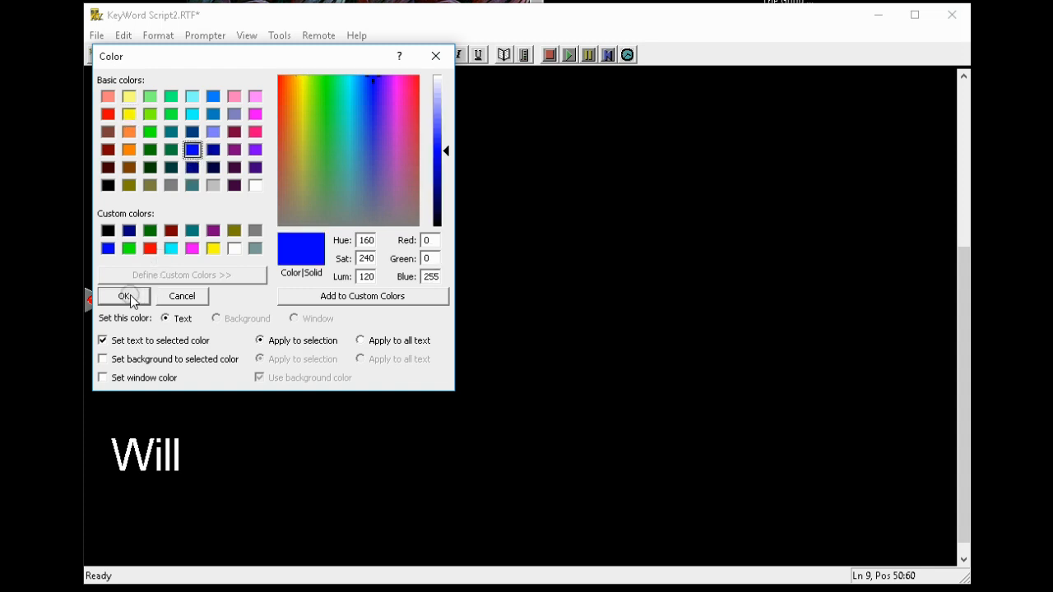
{"action": "left_click", "coordinate": [103, 341]}
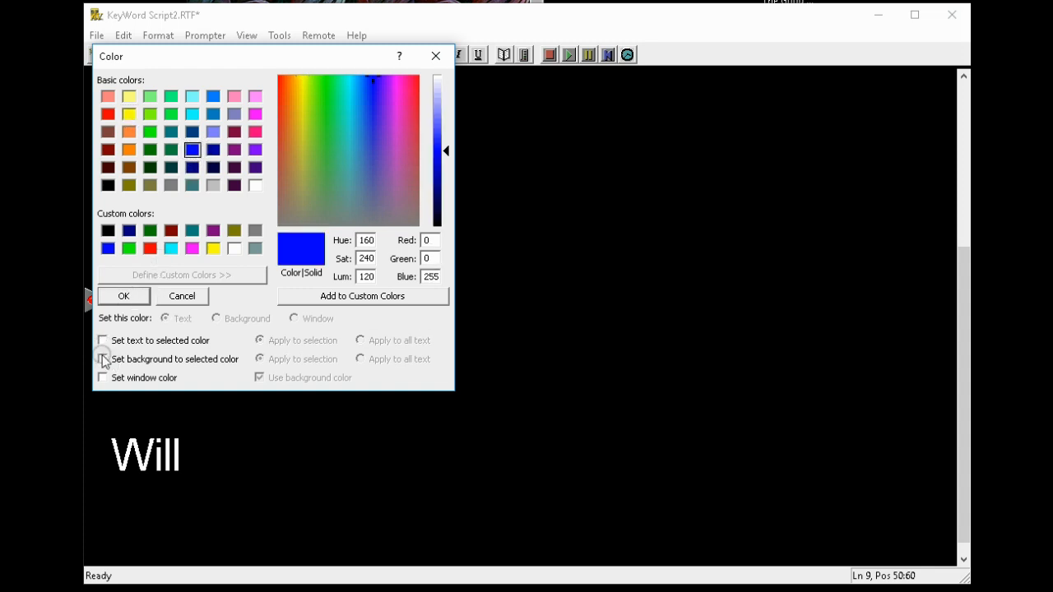
{"action": "left_click", "coordinate": [103, 359]}
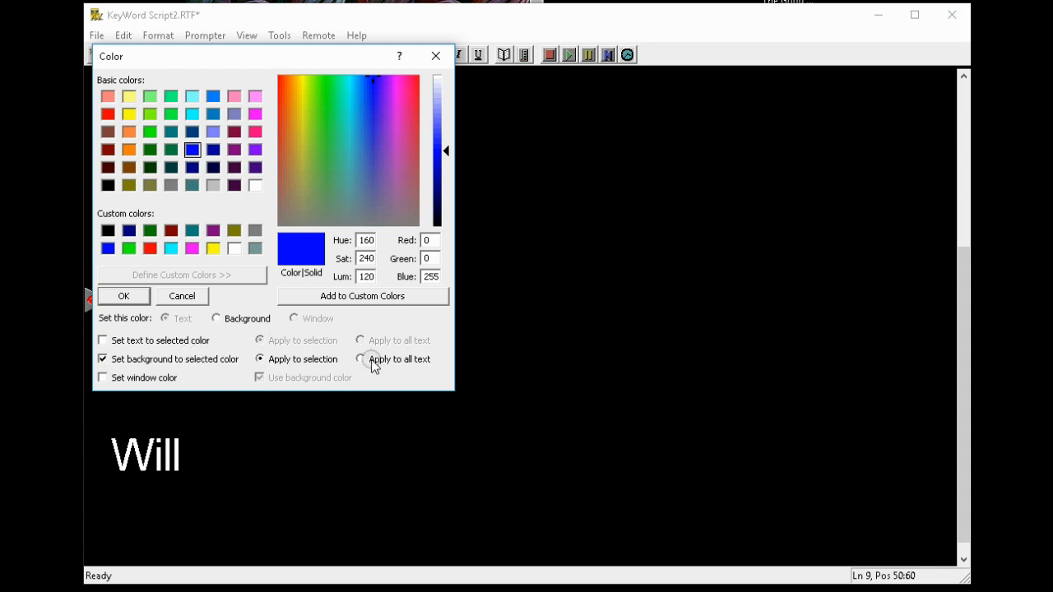
{"action": "left_click", "coordinate": [123, 298]}
{"action": "left_click", "coordinate": [225, 255]}
{"action": "left_click_drag", "start_coordinate": [262, 255], "coordinate": [109, 255]}
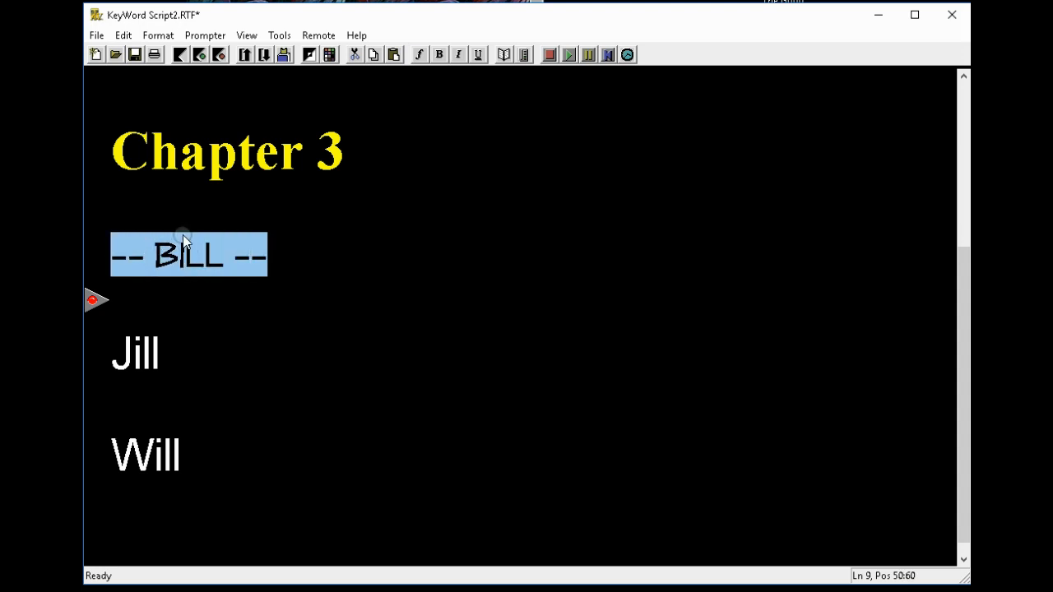
{"action": "left_click", "coordinate": [329, 54]}
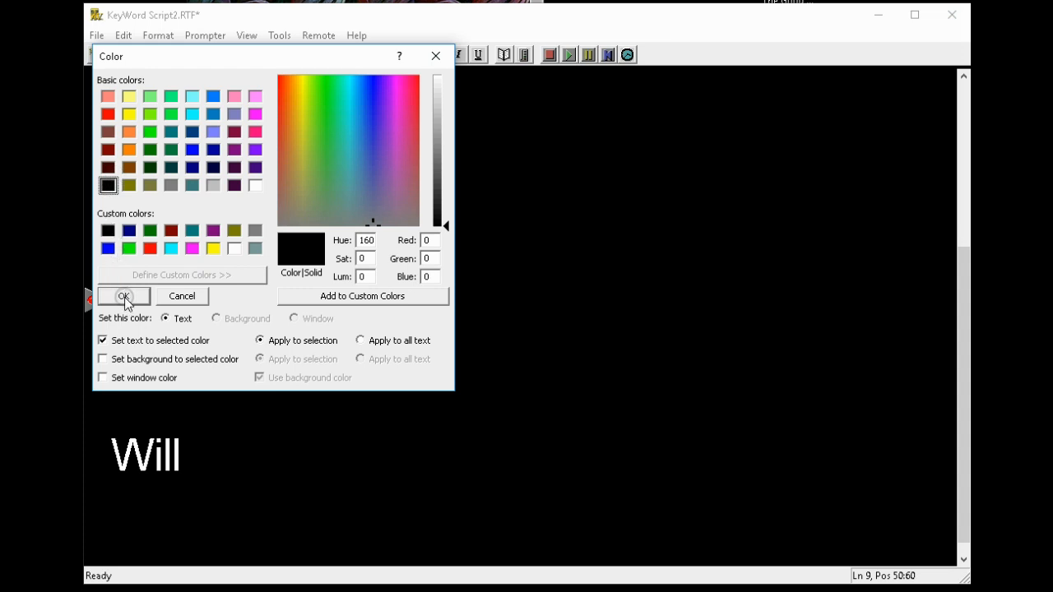
{"action": "left_click", "coordinate": [191, 296]}
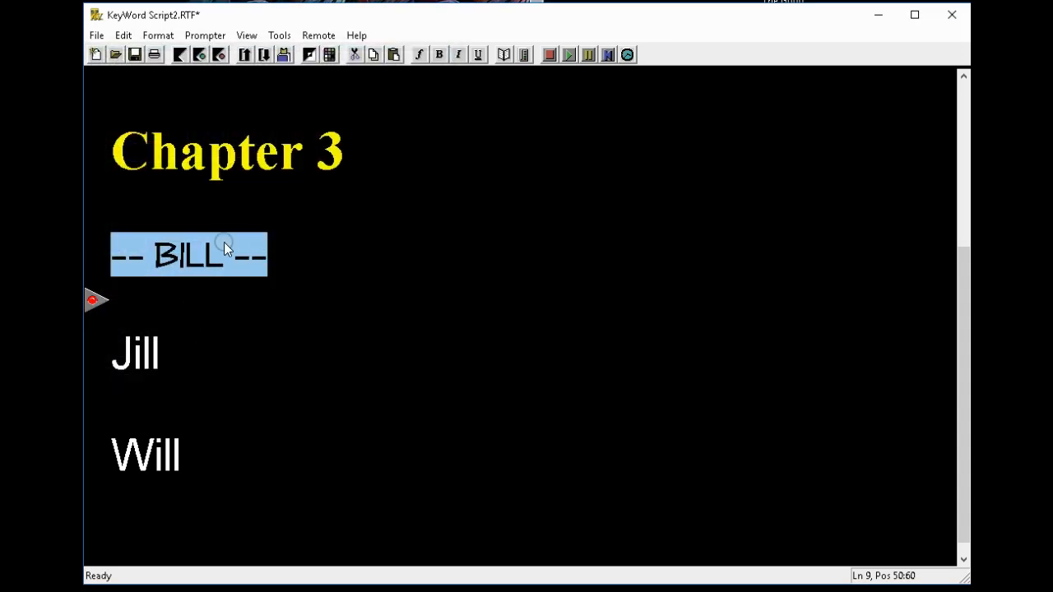
{"action": "left_click", "coordinate": [225, 248]}
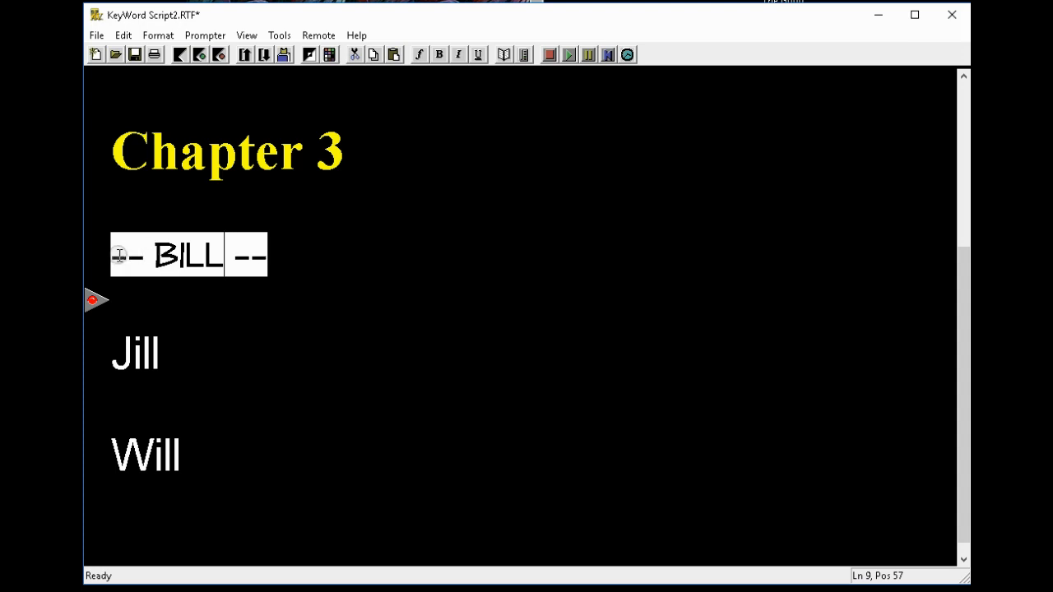
{"action": "left_click", "coordinate": [117, 362]}
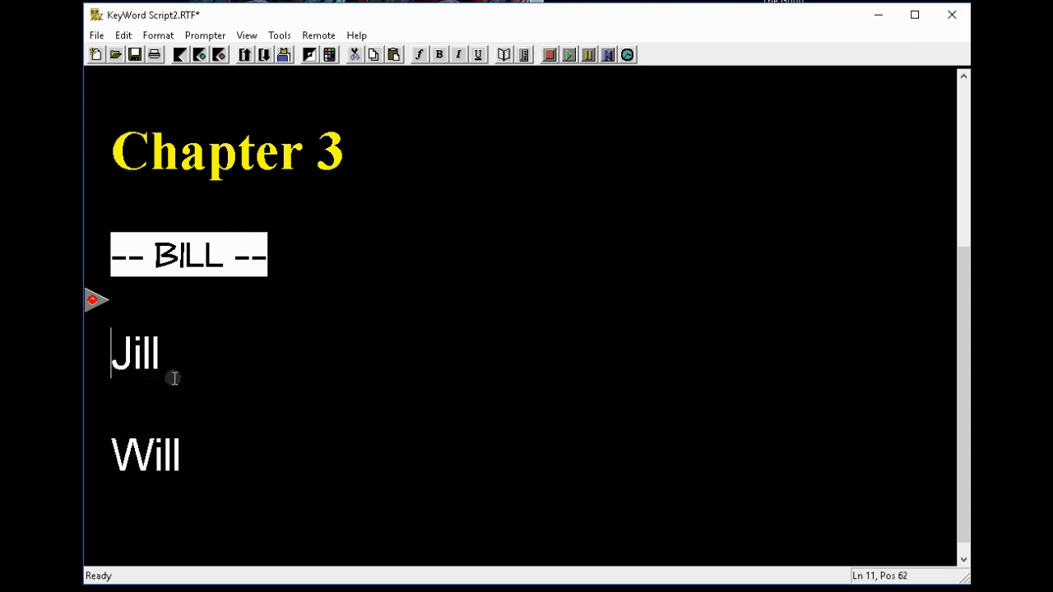
Step: Wrap Jill in double dashes so it reads '-- Jill --'
{"action": "type", "text": "--"}
{"action": "key", "text": "End"}
{"action": "type", "text": "--"}
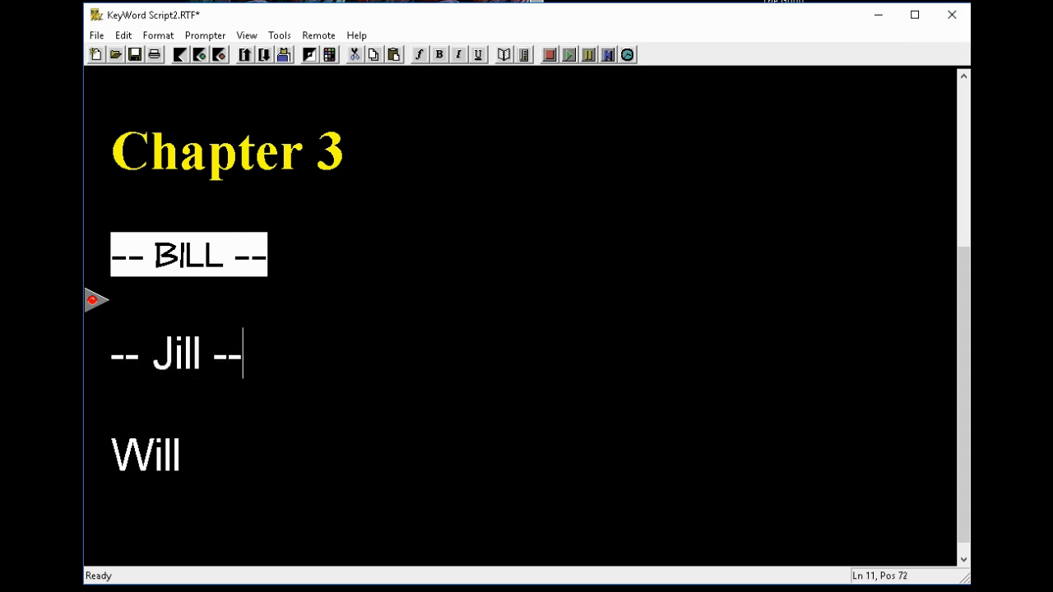
Step: Give the '-- Jill --' line black text on a yellow background
{"action": "left_click_drag", "start_coordinate": [116, 355], "coordinate": [240, 359]}
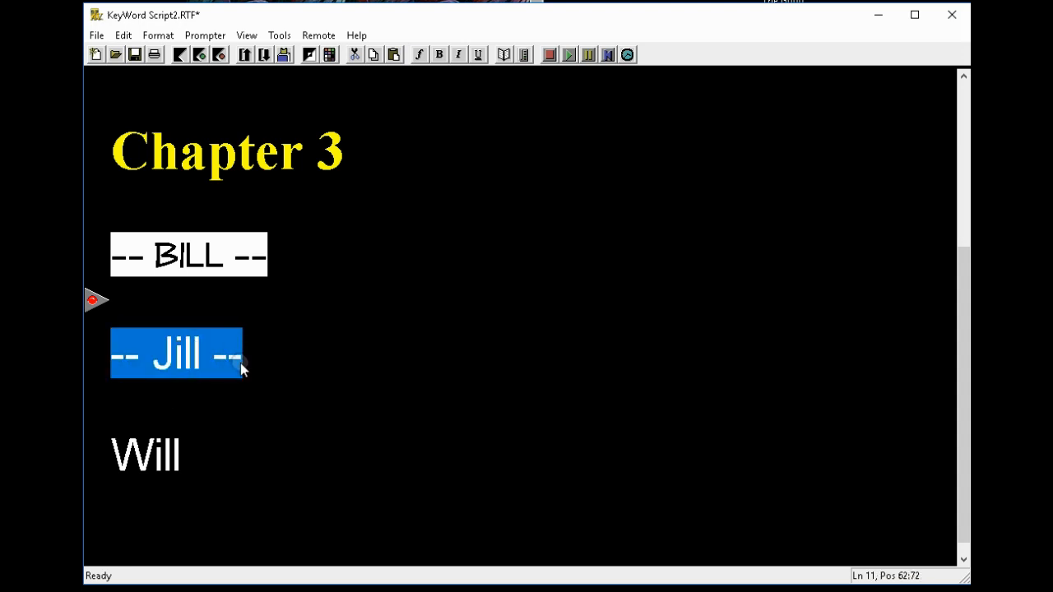
{"action": "left_click", "coordinate": [328, 55]}
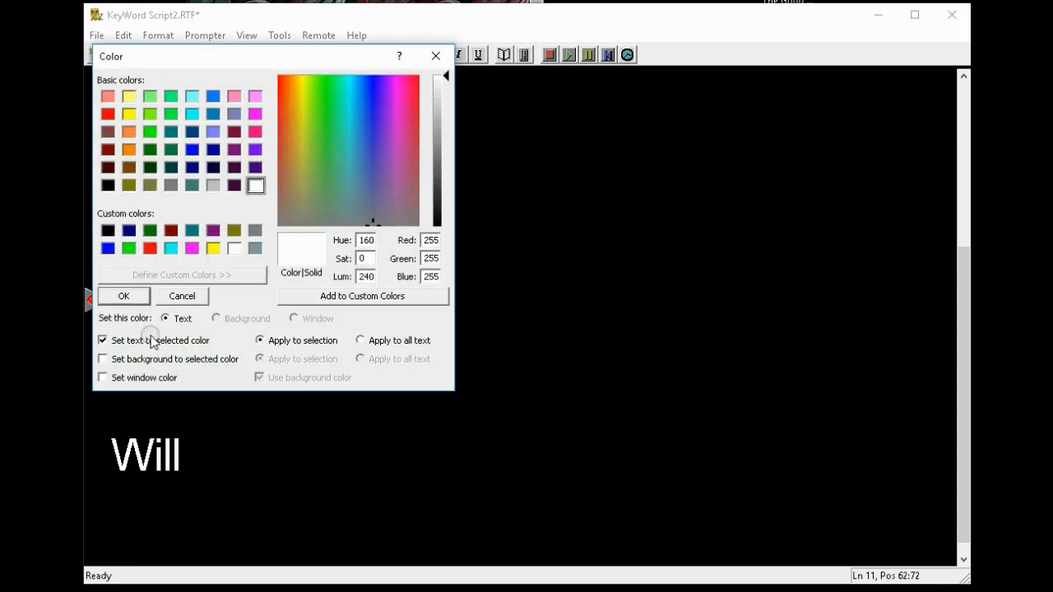
{"action": "left_click", "coordinate": [102, 360]}
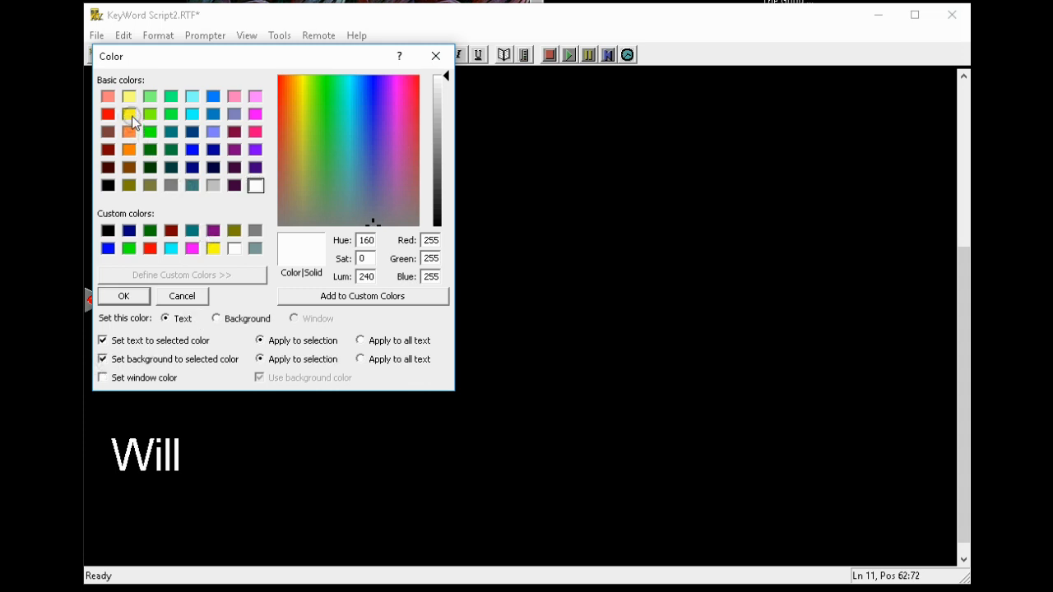
{"action": "left_click", "coordinate": [107, 185]}
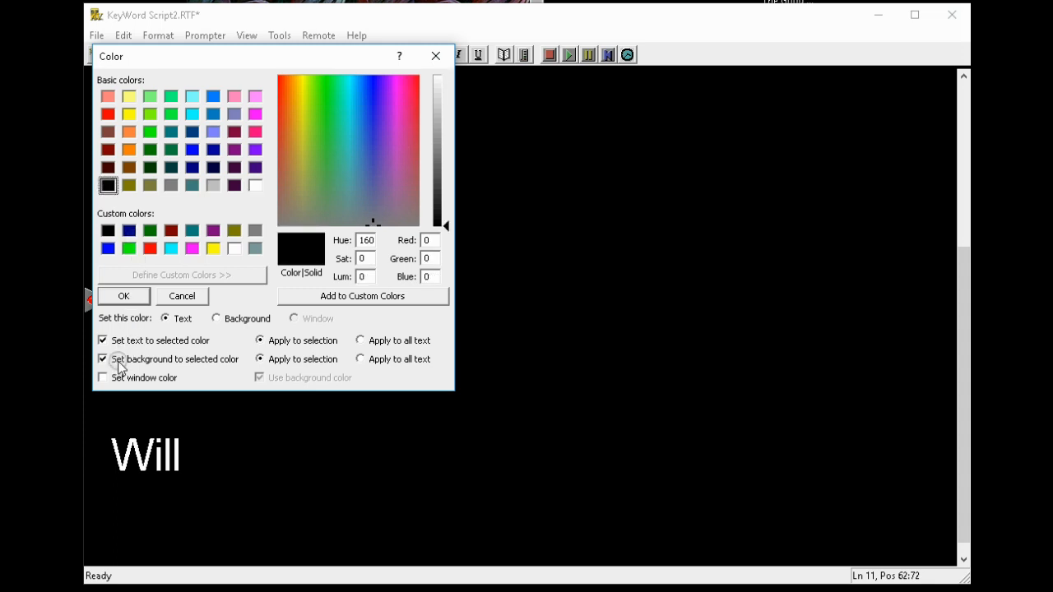
{"action": "left_click", "coordinate": [216, 318]}
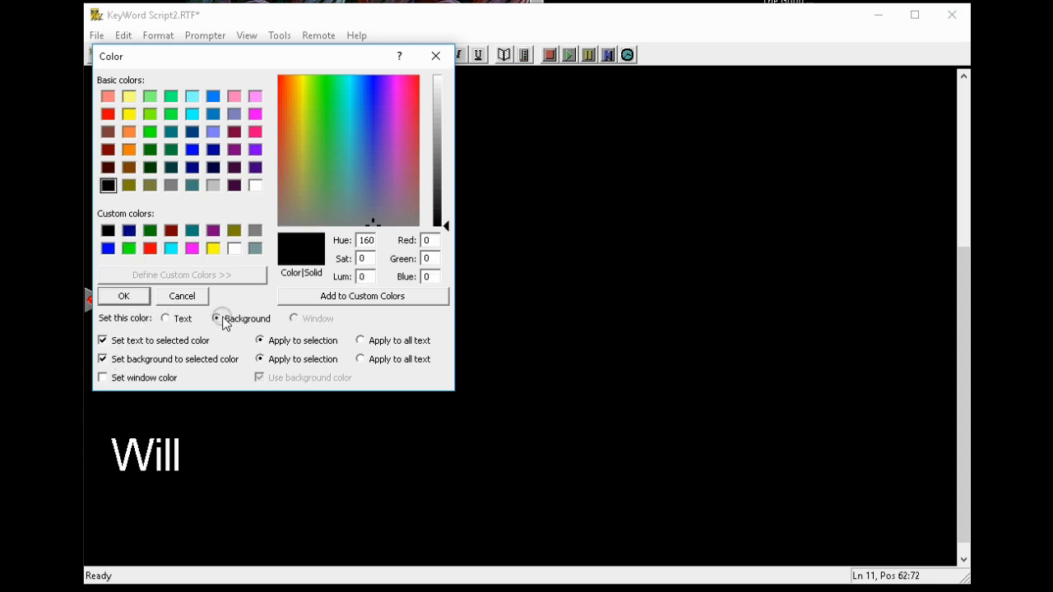
{"action": "left_click", "coordinate": [119, 298]}
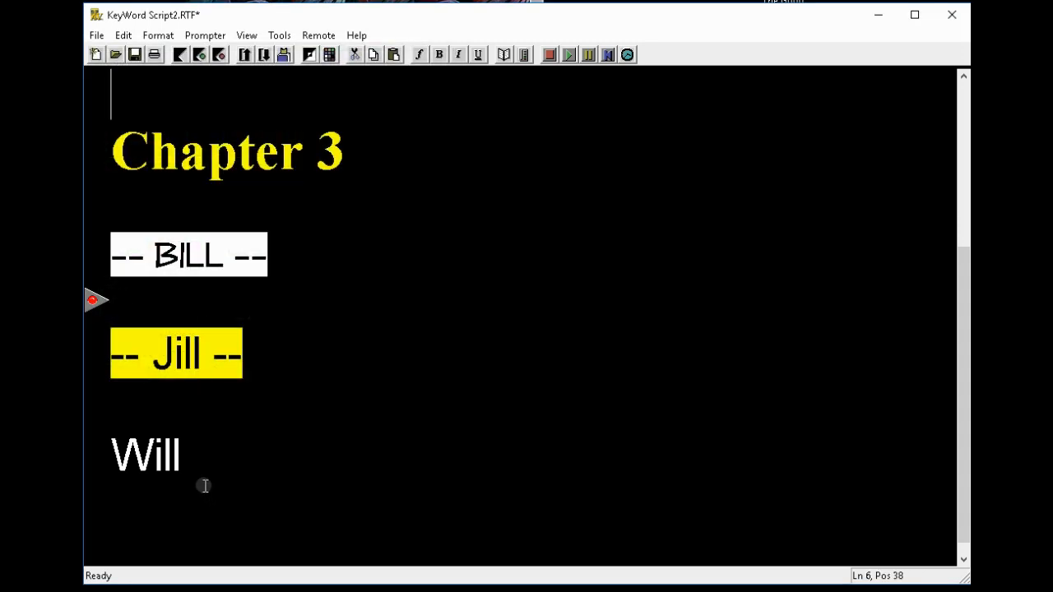
Step: Wrap Will in double dashes so it reads '-- Will --'
{"action": "left_click", "coordinate": [245, 465]}
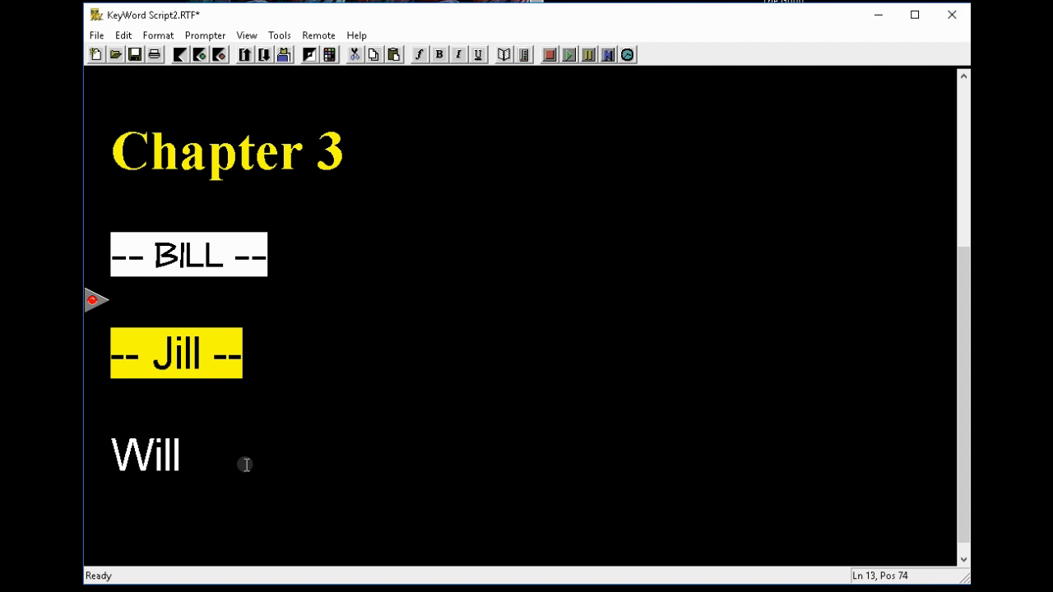
{"action": "type", "text": "--"}
{"action": "key", "text": "End"}
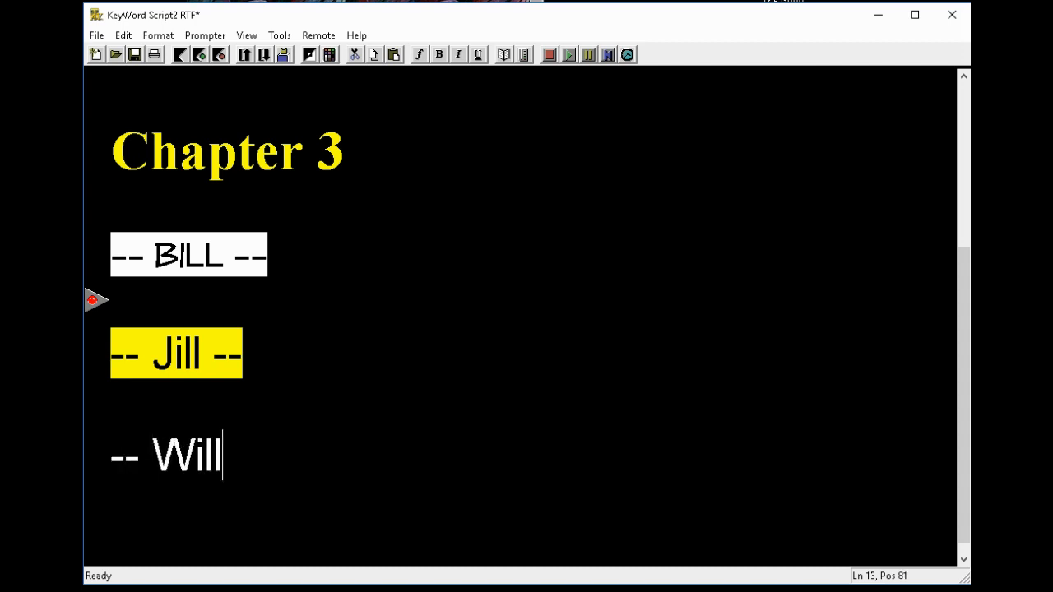
{"action": "type", "text": "--"}
Step: Make the '-- Will --' line bold with yellow text on a red background
{"action": "left_click_drag", "start_coordinate": [108, 453], "coordinate": [267, 457]}
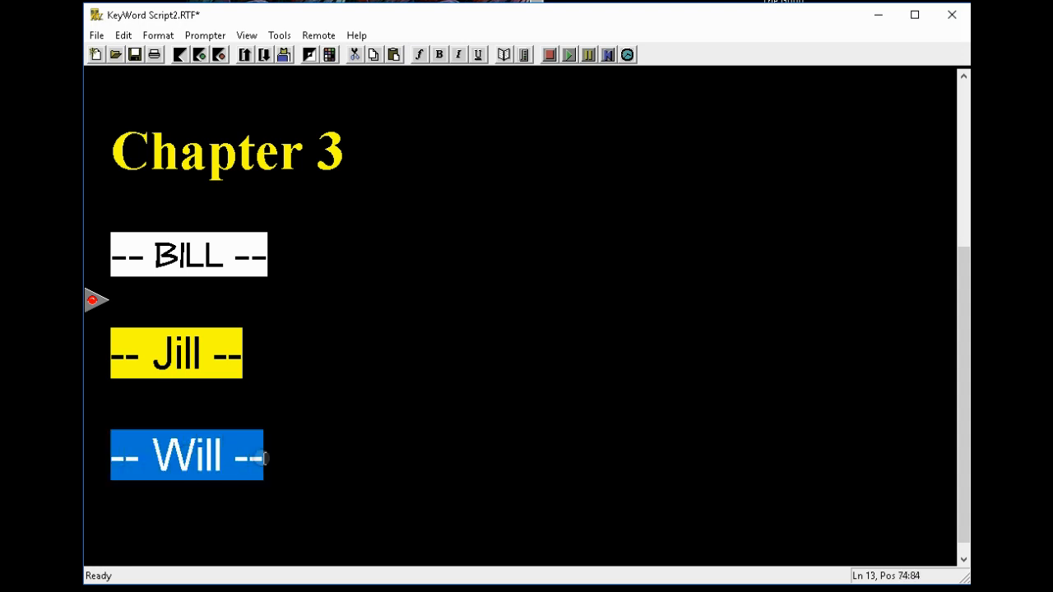
{"action": "left_click", "coordinate": [440, 54]}
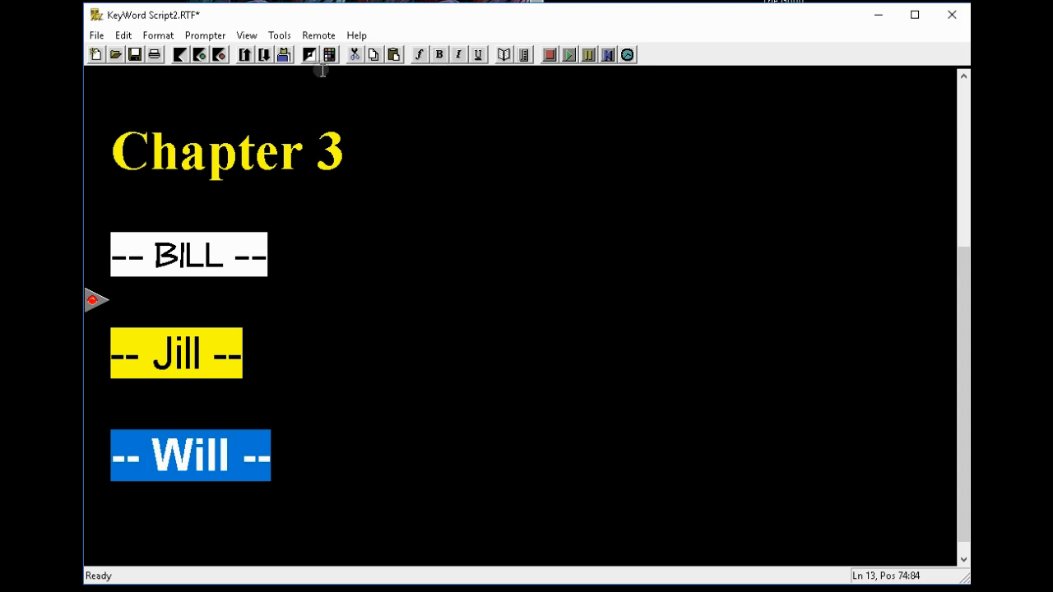
{"action": "left_click", "coordinate": [284, 55]}
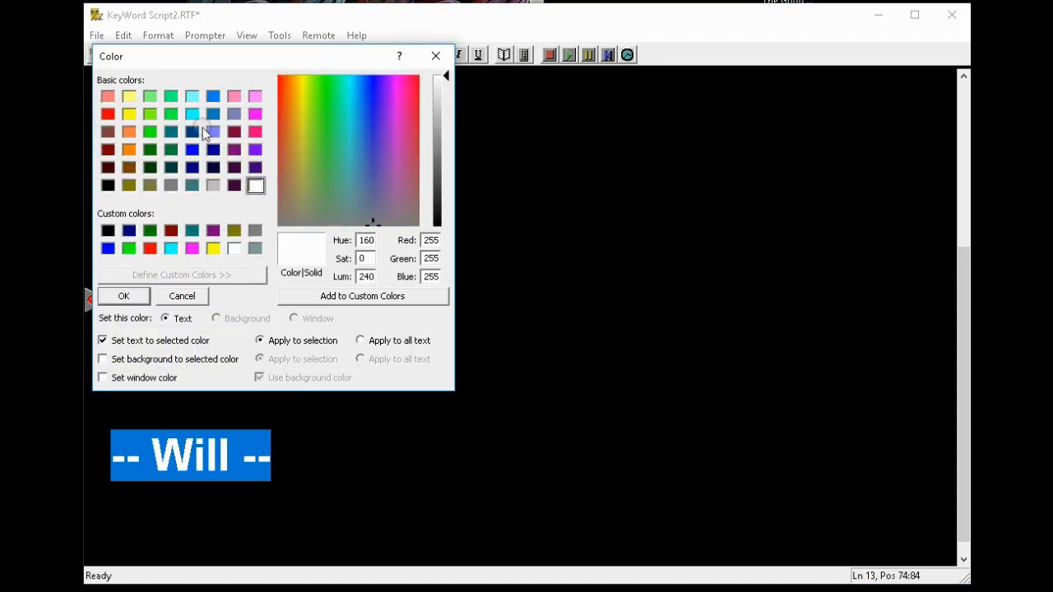
{"action": "left_click", "coordinate": [104, 360]}
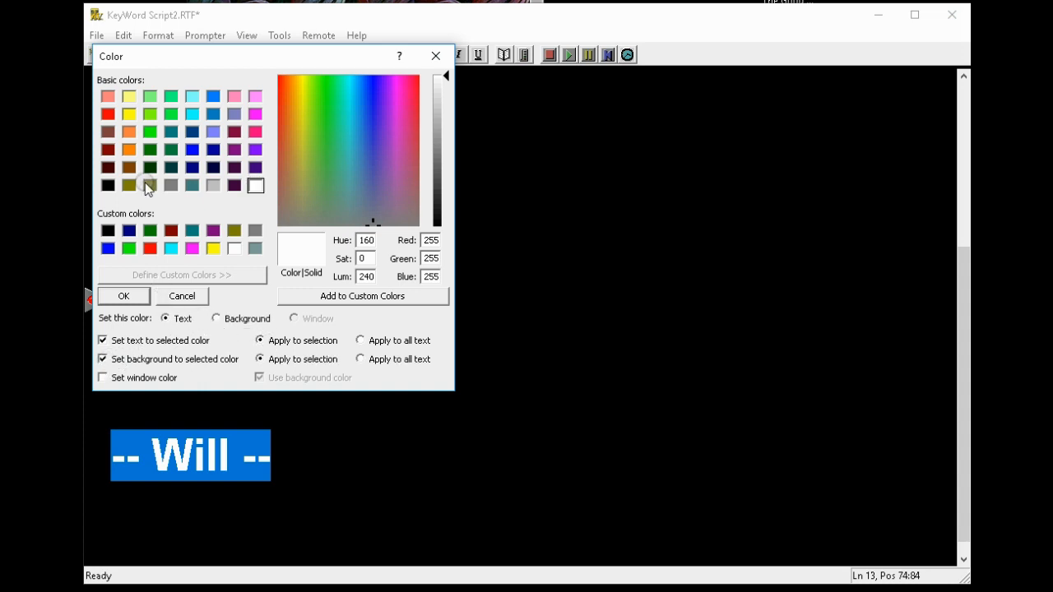
{"action": "left_click", "coordinate": [108, 115]}
{"action": "left_click", "coordinate": [130, 113]}
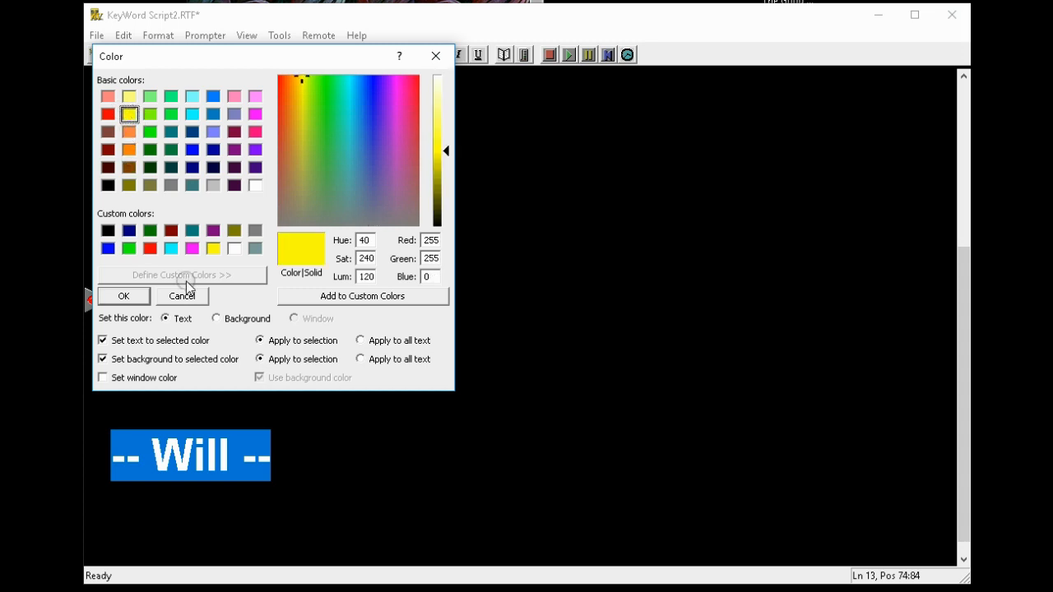
{"action": "left_click", "coordinate": [218, 319]}
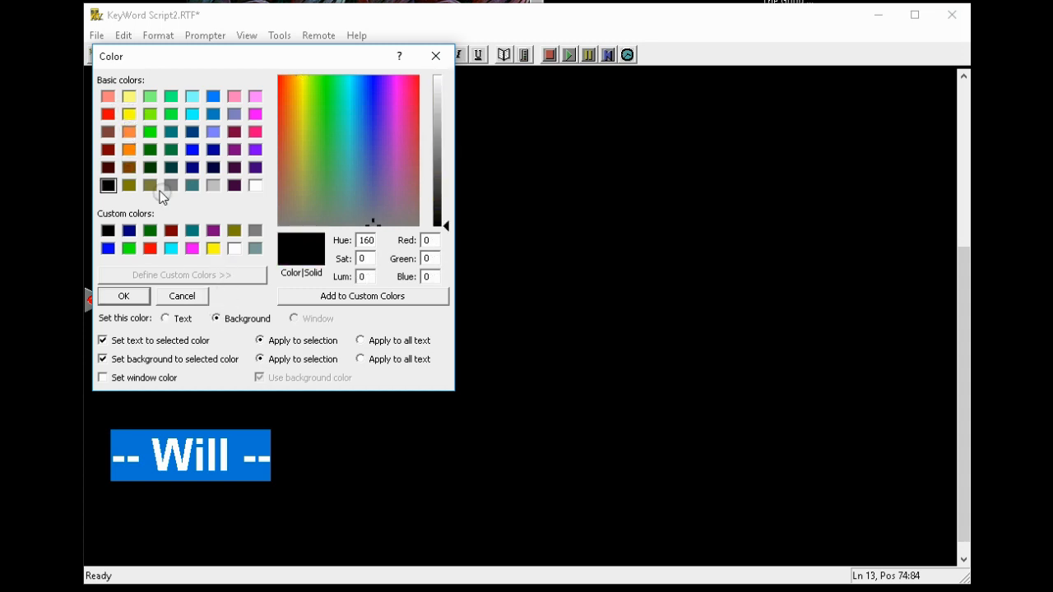
{"action": "left_click", "coordinate": [108, 114]}
{"action": "left_click", "coordinate": [121, 297]}
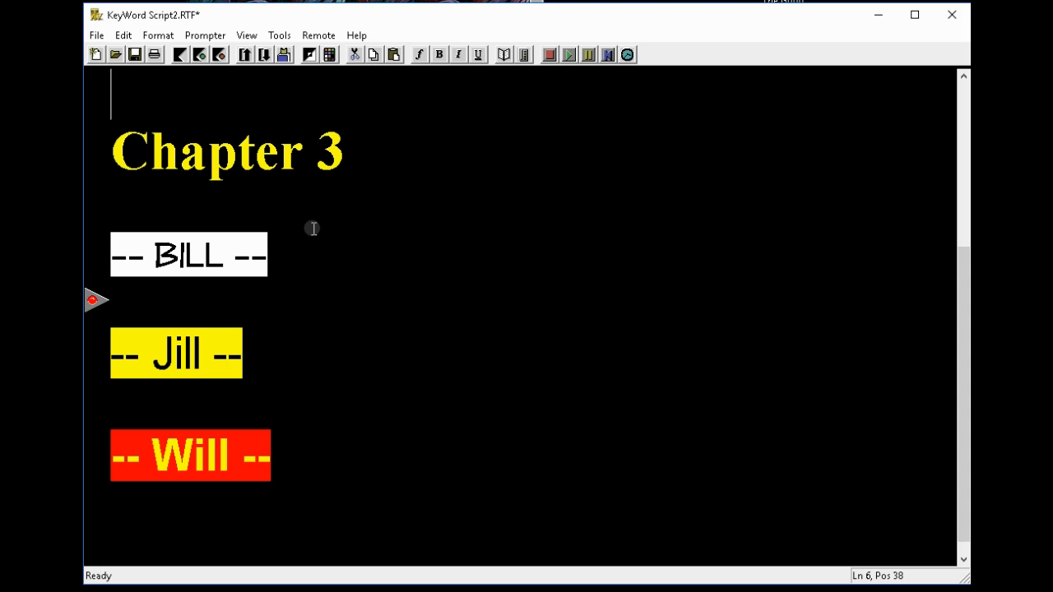
Step: Store the -- BILL -- marker line as KeyWord 2
{"action": "left_click", "coordinate": [107, 262]}
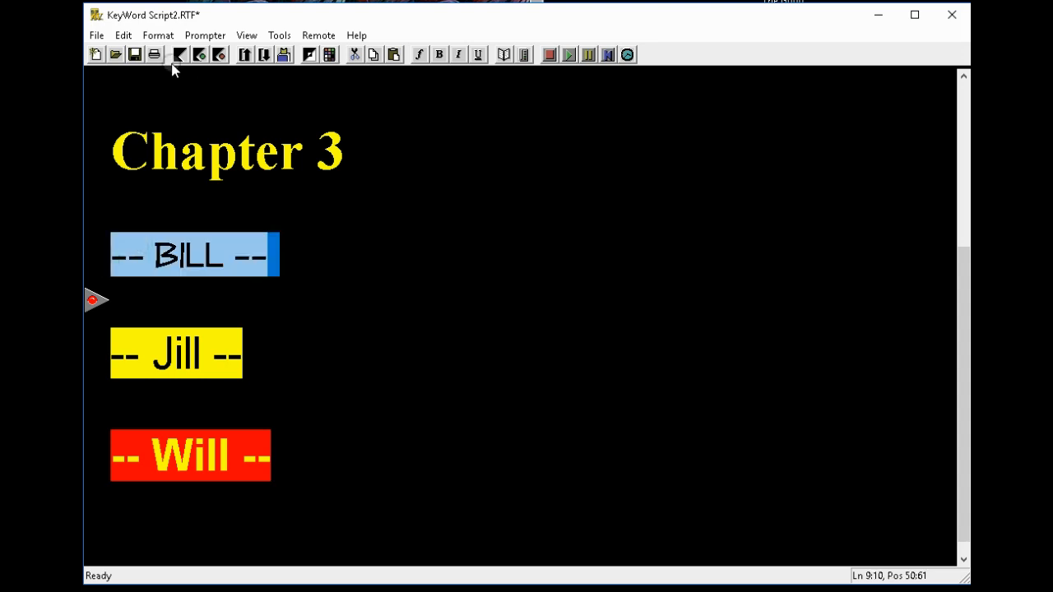
{"action": "left_click", "coordinate": [124, 35]}
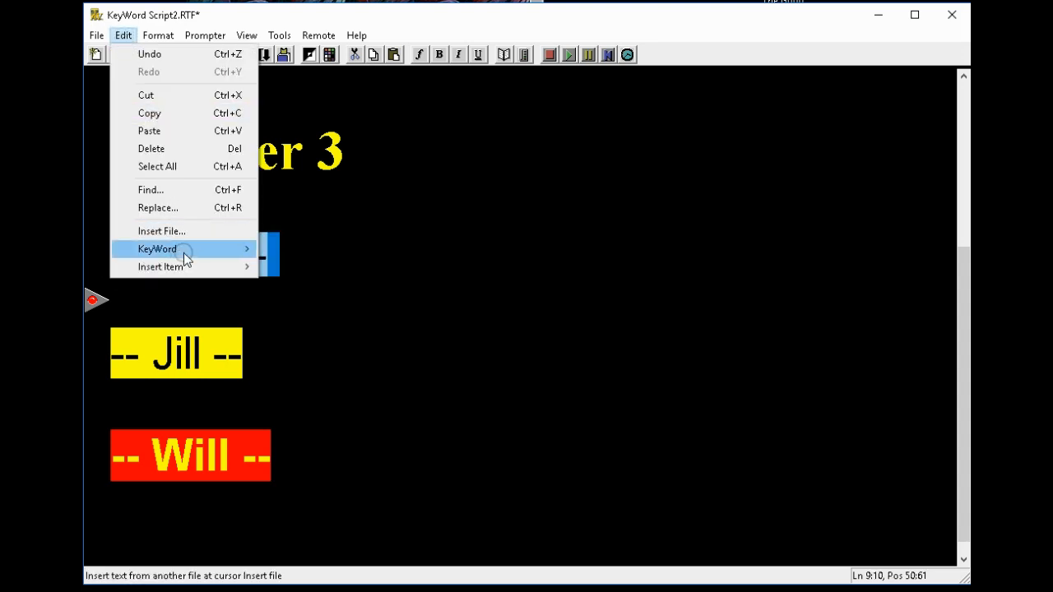
{"action": "mouse_move", "coordinate": [251, 254]}
{"action": "mouse_move", "coordinate": [332, 269]}
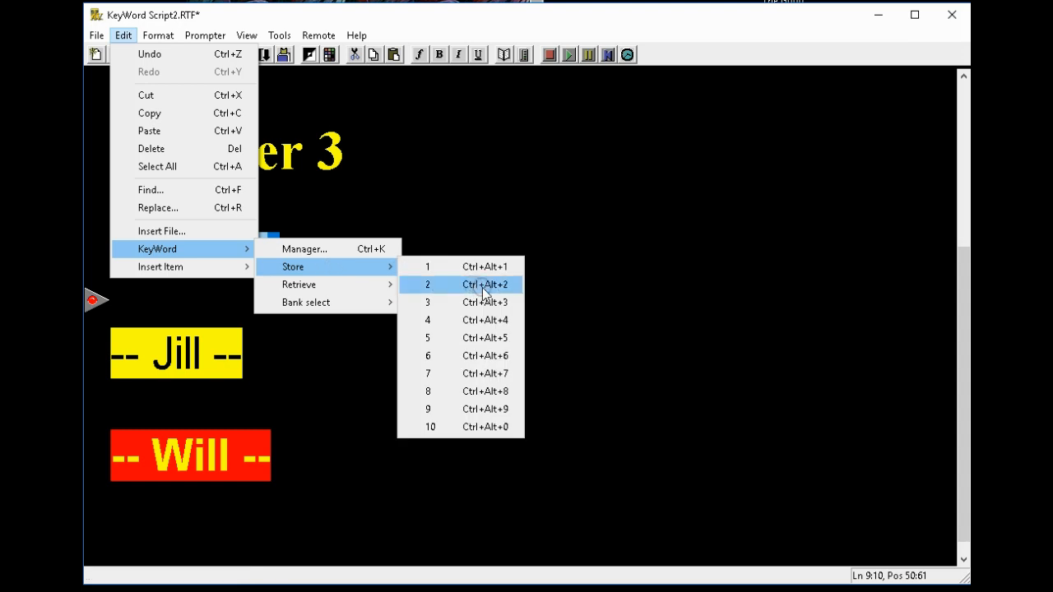
{"action": "left_click", "coordinate": [484, 284]}
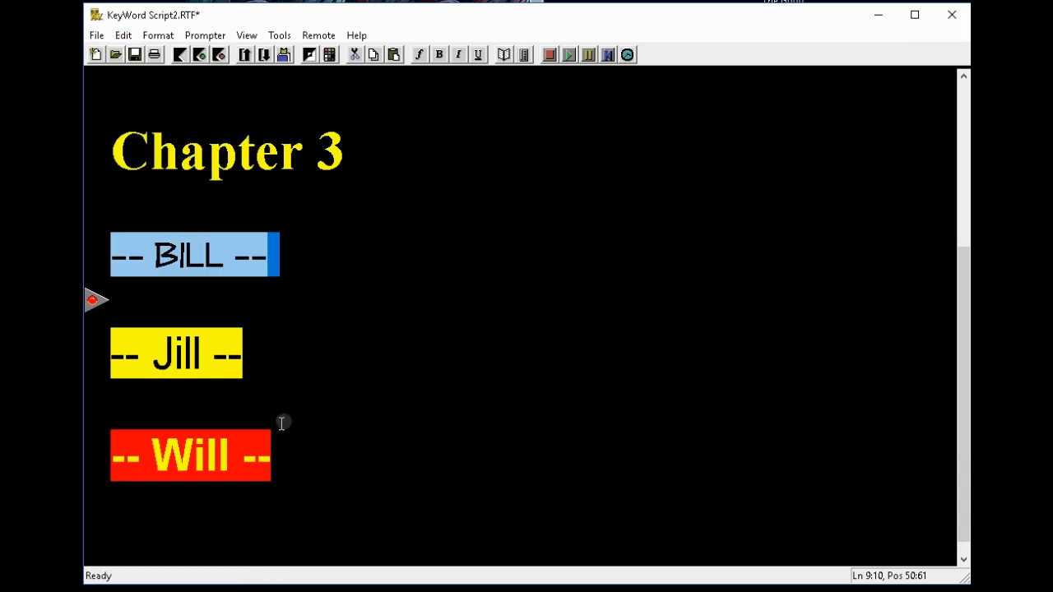
Step: Store the -- Jill -- marker line as KeyWord 3
{"action": "left_click", "coordinate": [105, 367]}
{"action": "left_click", "coordinate": [124, 36]}
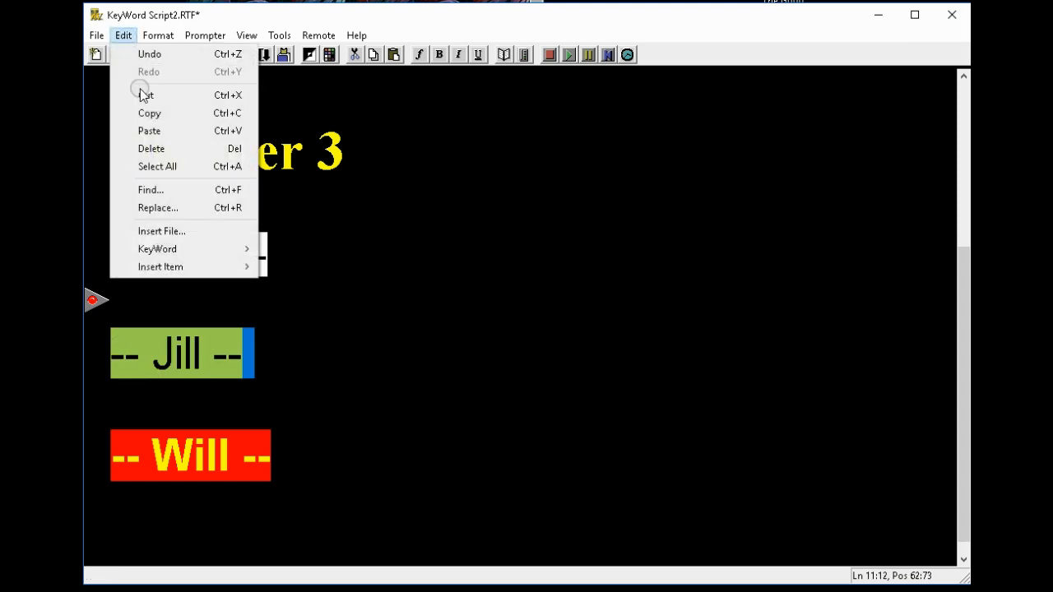
{"action": "mouse_move", "coordinate": [153, 248]}
{"action": "mouse_move", "coordinate": [332, 284]}
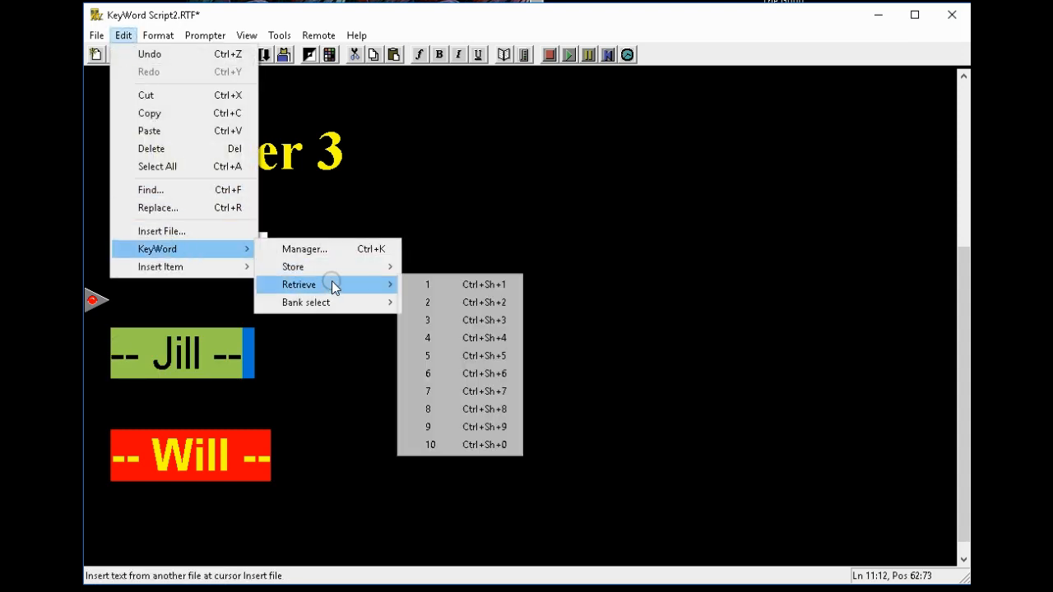
{"action": "left_click", "coordinate": [461, 303]}
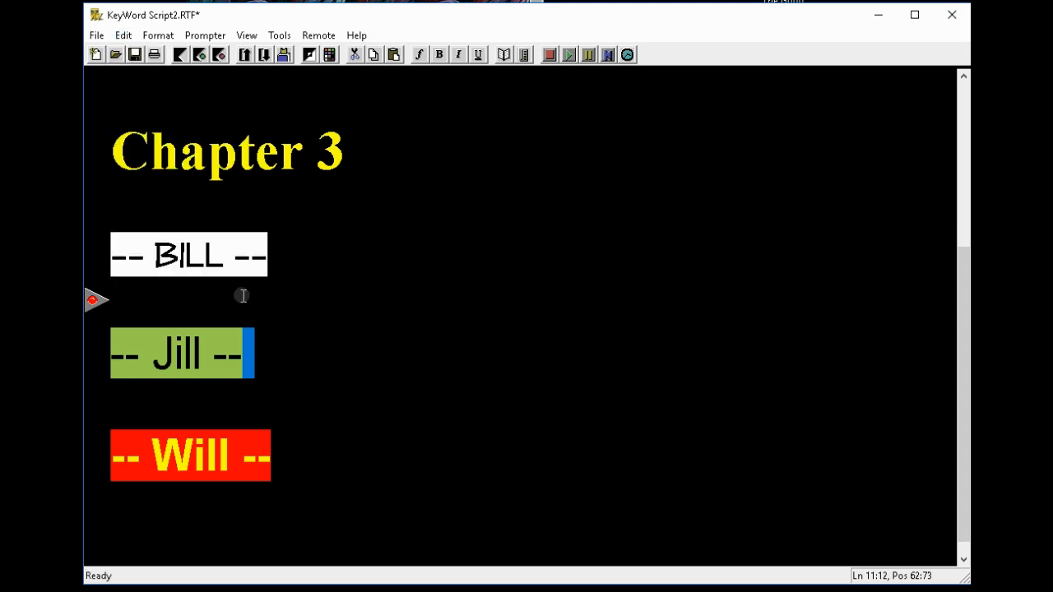
Step: Store the -- Will -- marker line as KeyWord 4
{"action": "left_click", "coordinate": [124, 36]}
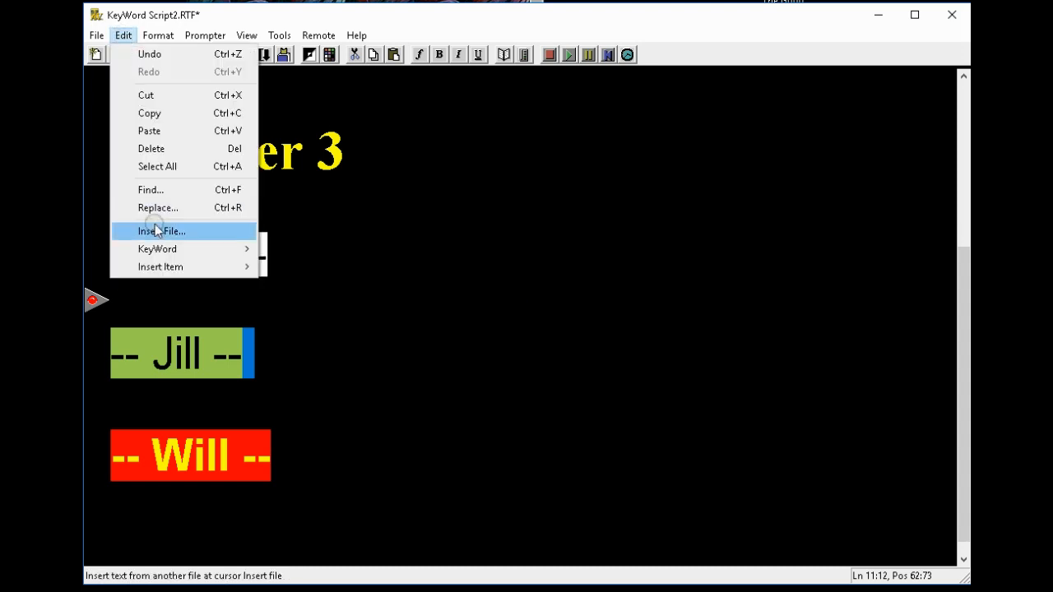
{"action": "left_click", "coordinate": [104, 462]}
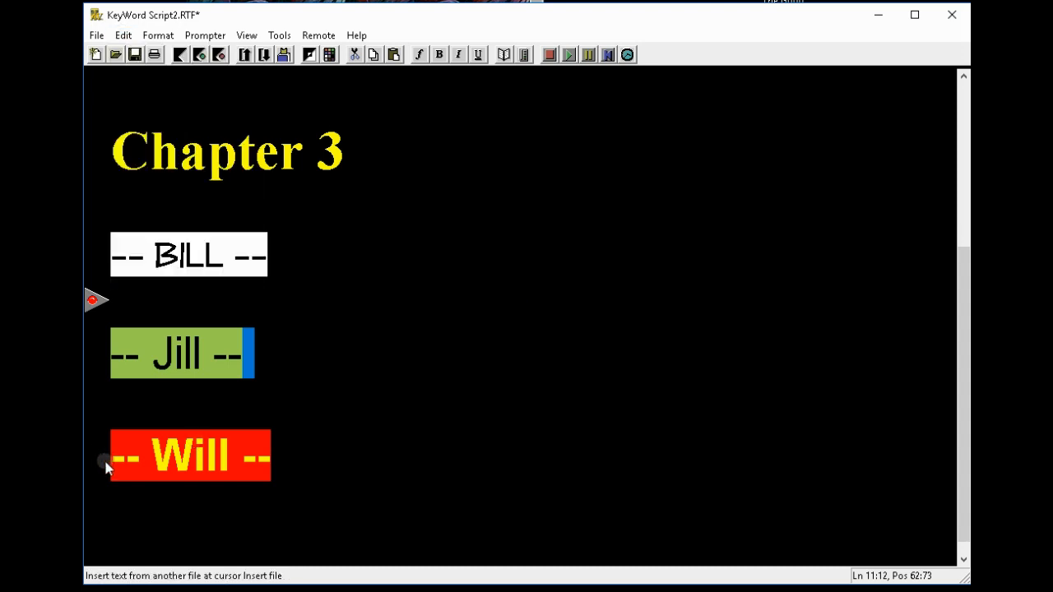
{"action": "left_click", "coordinate": [105, 465]}
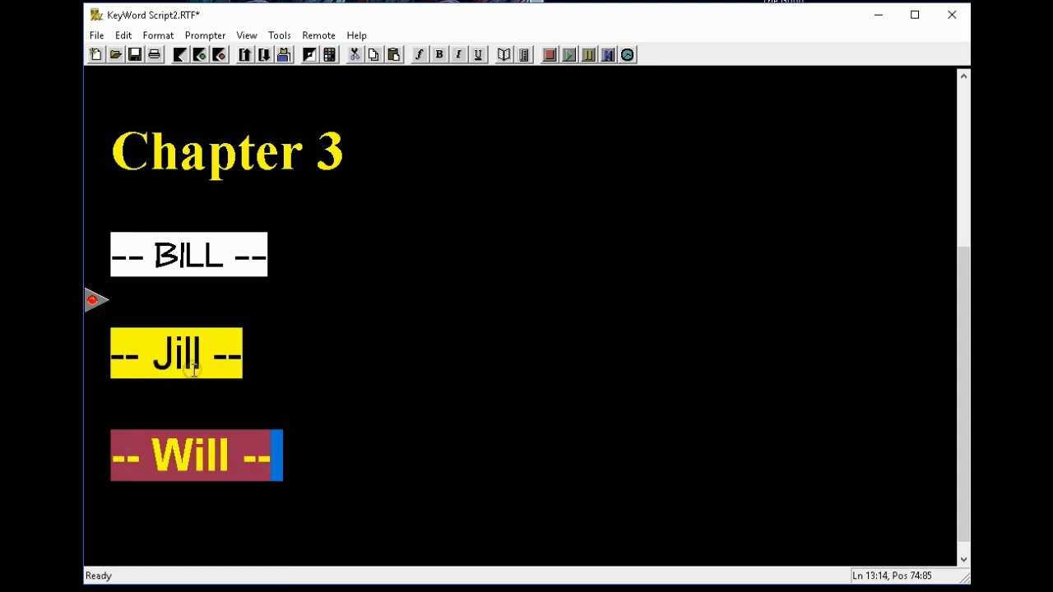
{"action": "left_click", "coordinate": [123, 35]}
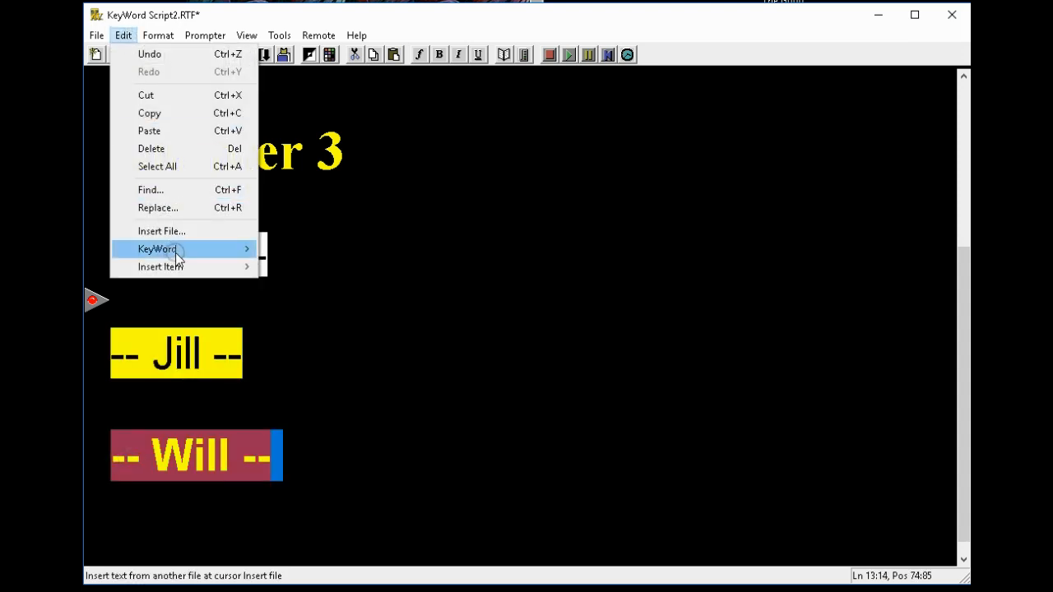
{"action": "mouse_move", "coordinate": [181, 249]}
{"action": "mouse_move", "coordinate": [337, 272]}
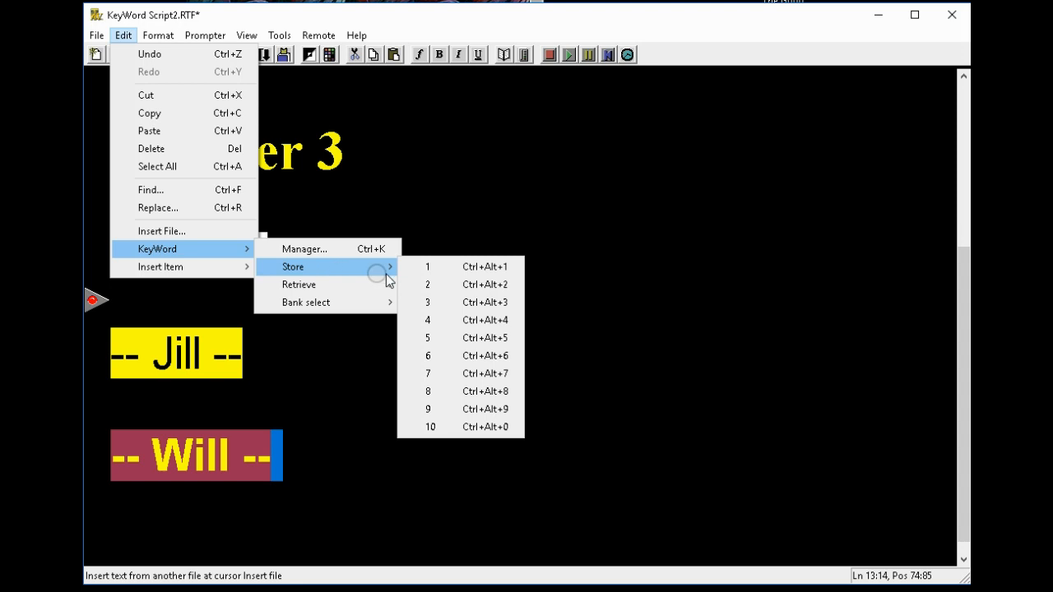
{"action": "left_click", "coordinate": [496, 329]}
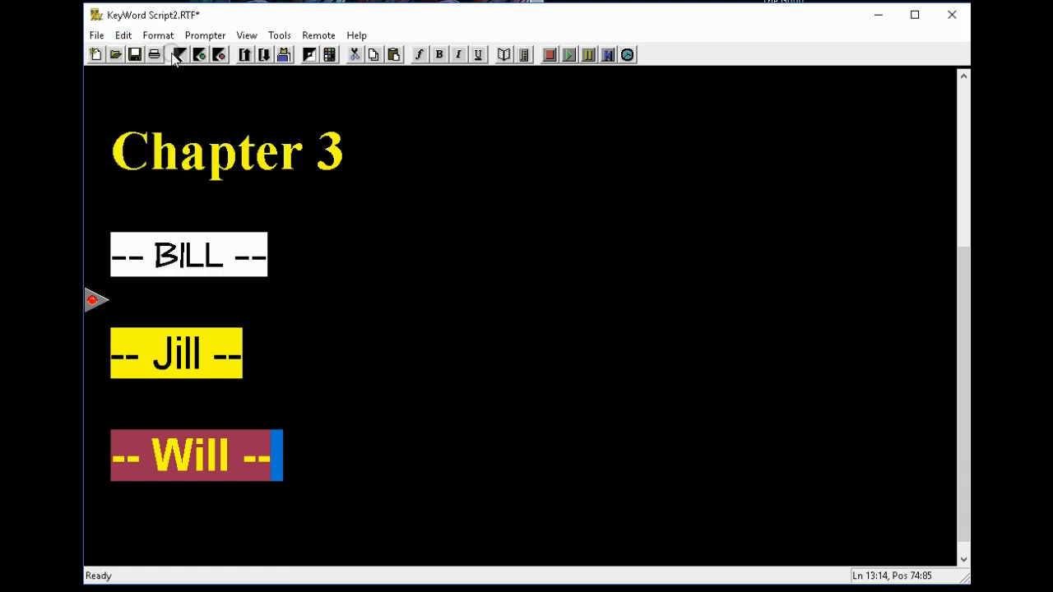
{"action": "left_click", "coordinate": [123, 37]}
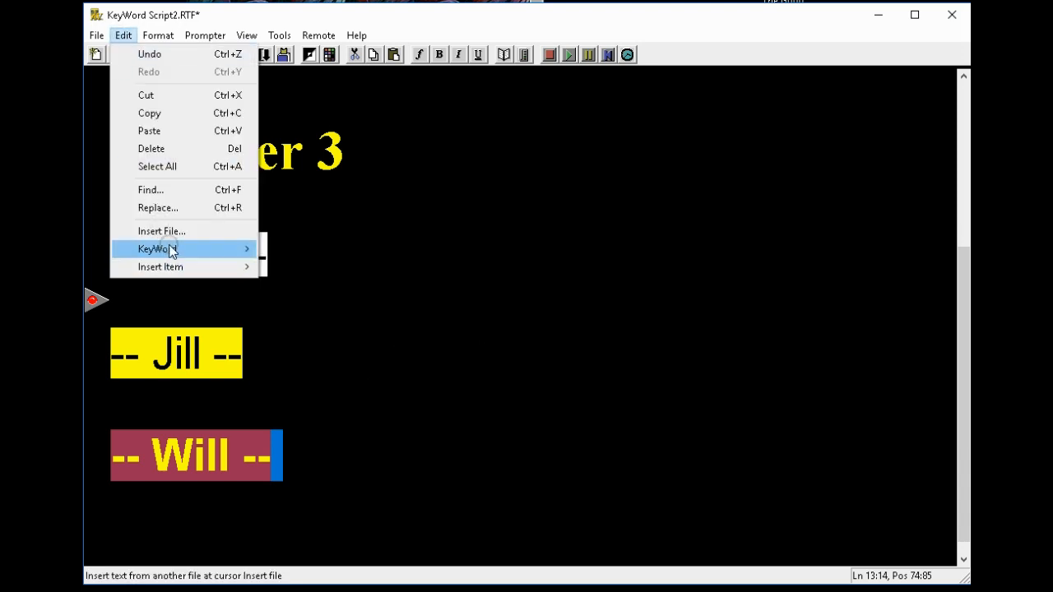
Step: Review the KeyWord bank (Chapter 1, Bill, Jill, Will) and enable Use Kwd text
{"action": "mouse_move", "coordinate": [171, 247]}
{"action": "left_click", "coordinate": [321, 249]}
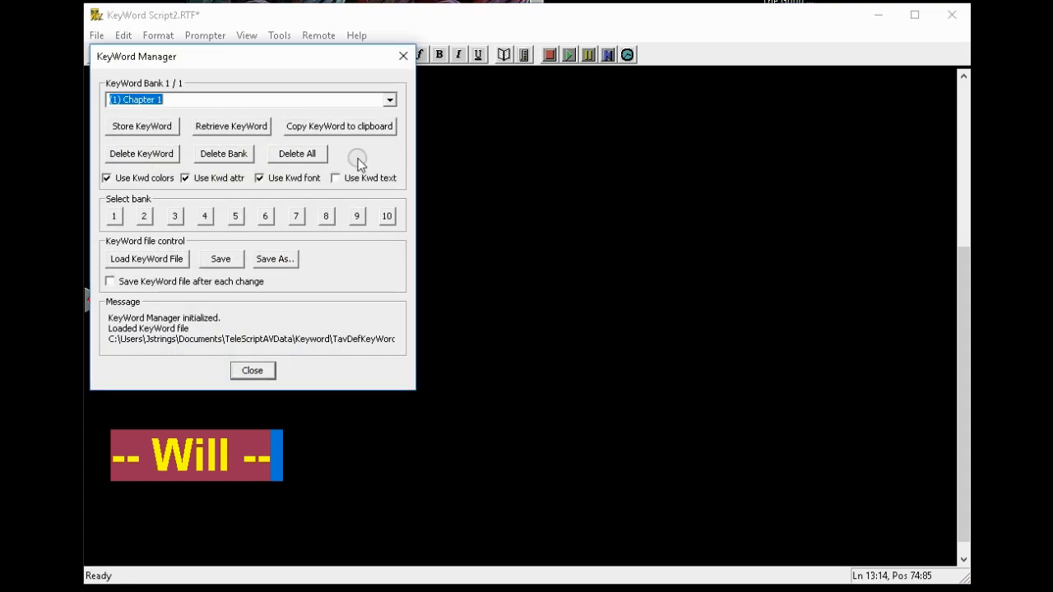
{"action": "left_click", "coordinate": [392, 98]}
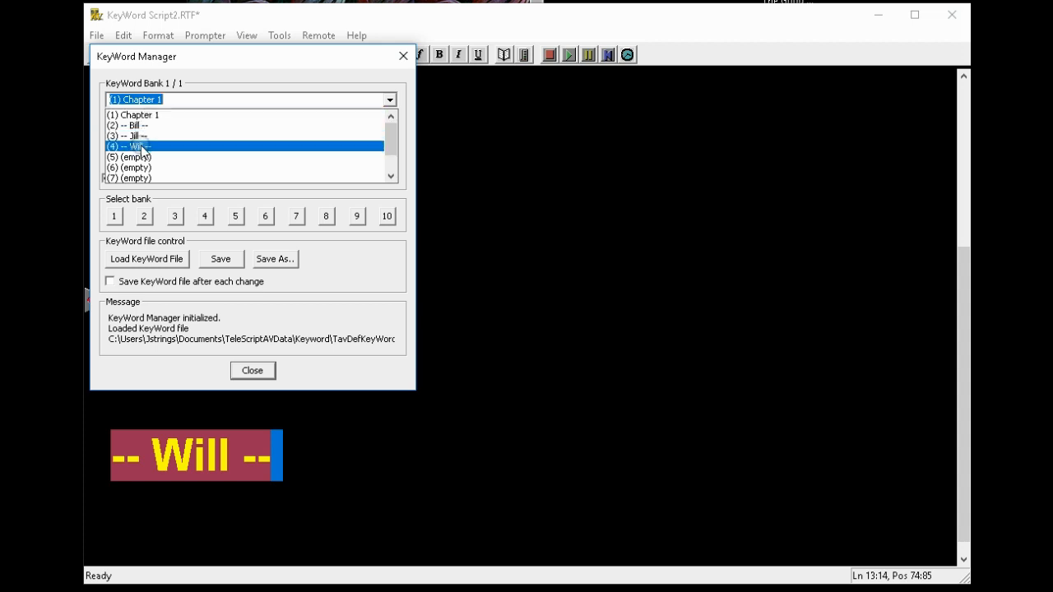
{"action": "left_click", "coordinate": [389, 100]}
{"action": "left_click", "coordinate": [335, 178]}
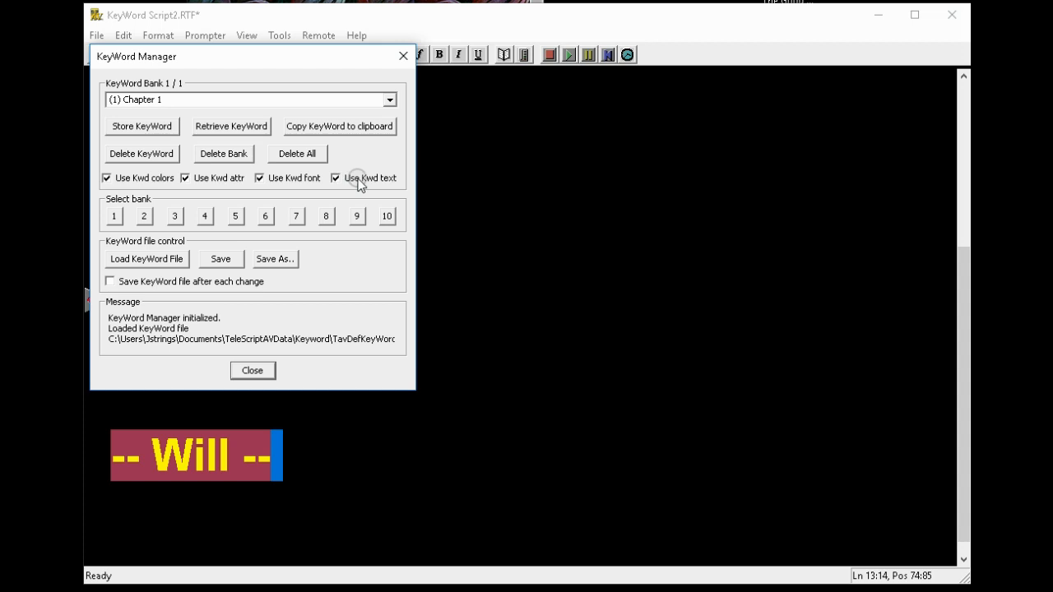
{"action": "left_click", "coordinate": [252, 372]}
{"action": "left_click", "coordinate": [322, 183]}
{"action": "left_click", "coordinate": [253, 371]}
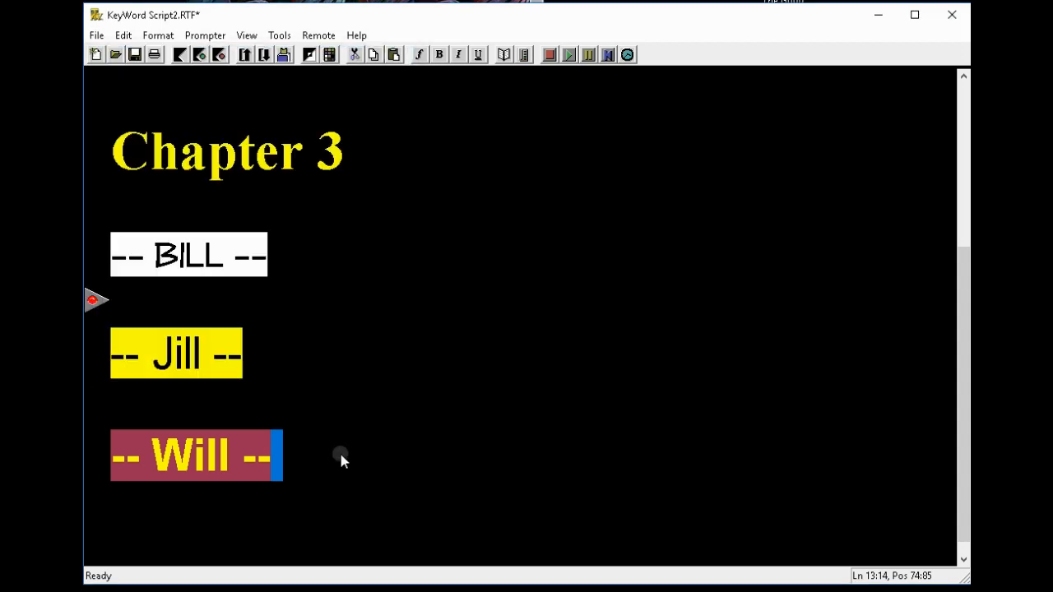
Step: Insert the BILL marker and type his line 'This is his sentence.. Now is the time.'
{"action": "scroll", "coordinate": [353, 424], "scroll_direction": "down", "scroll_amount": 1}
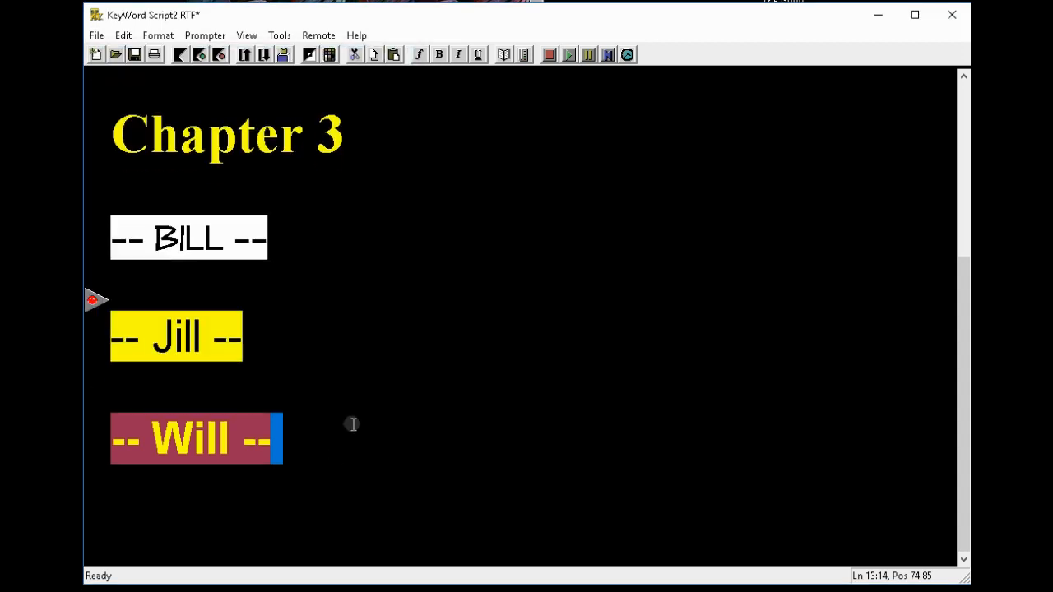
{"action": "left_click", "coordinate": [124, 524]}
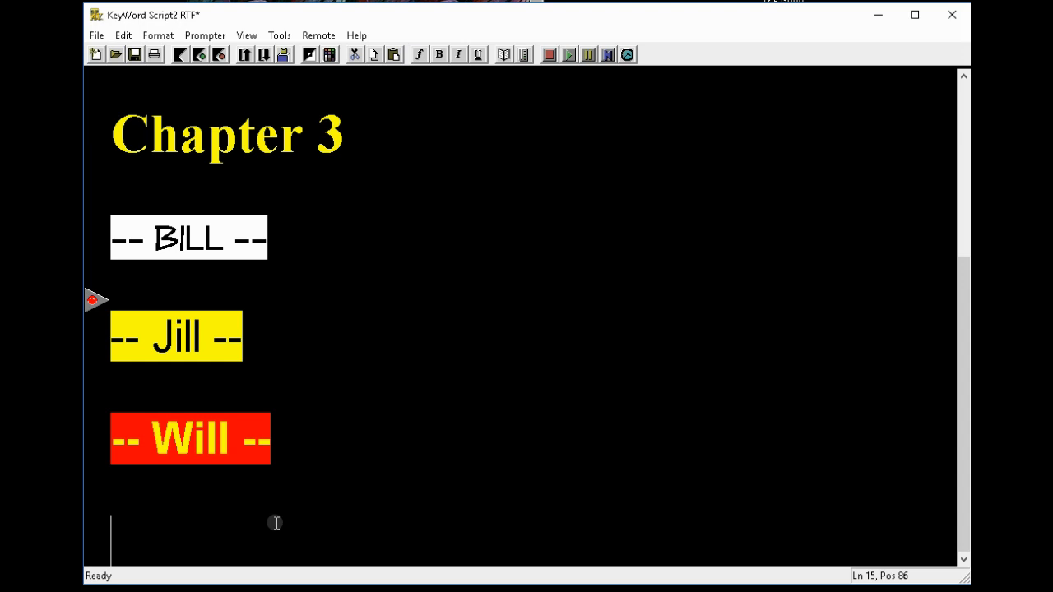
{"action": "type", "text": "-- BILL --"}
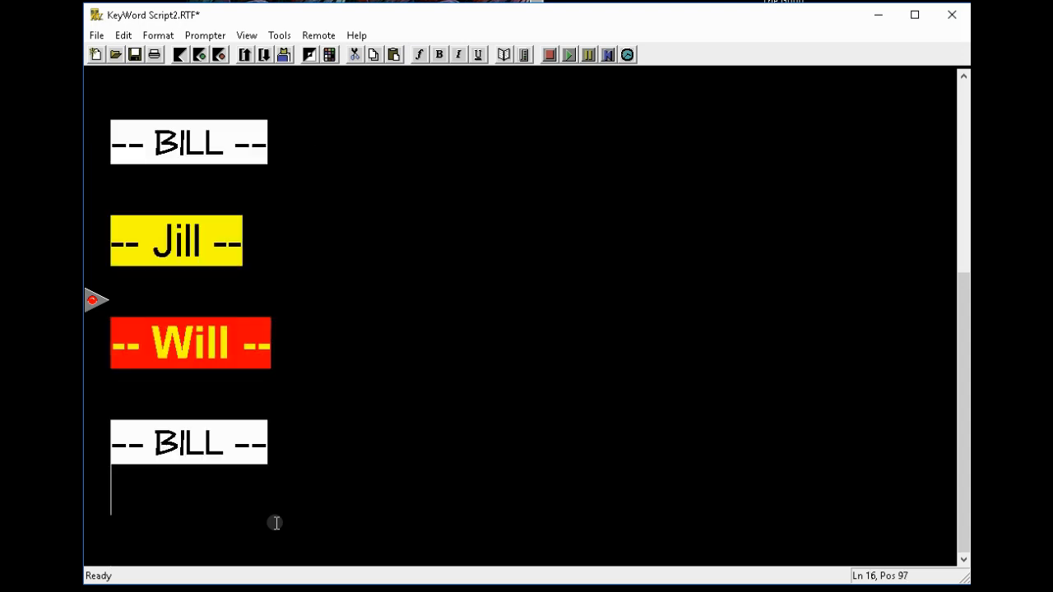
{"action": "type", "text": "This is the"}
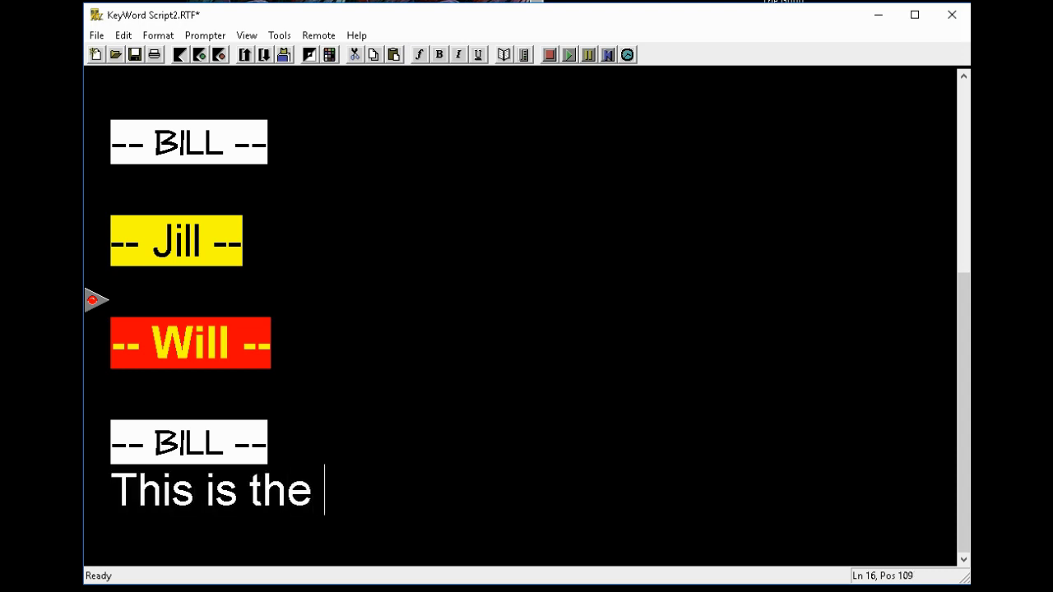
{"action": "key", "text": "BackSpace"}
{"action": "key", "text": "BackSpace"}
{"action": "key", "text": "BackSpace"}
{"action": "key", "text": "BackSpace"}
{"action": "type", "text": "his sent"}
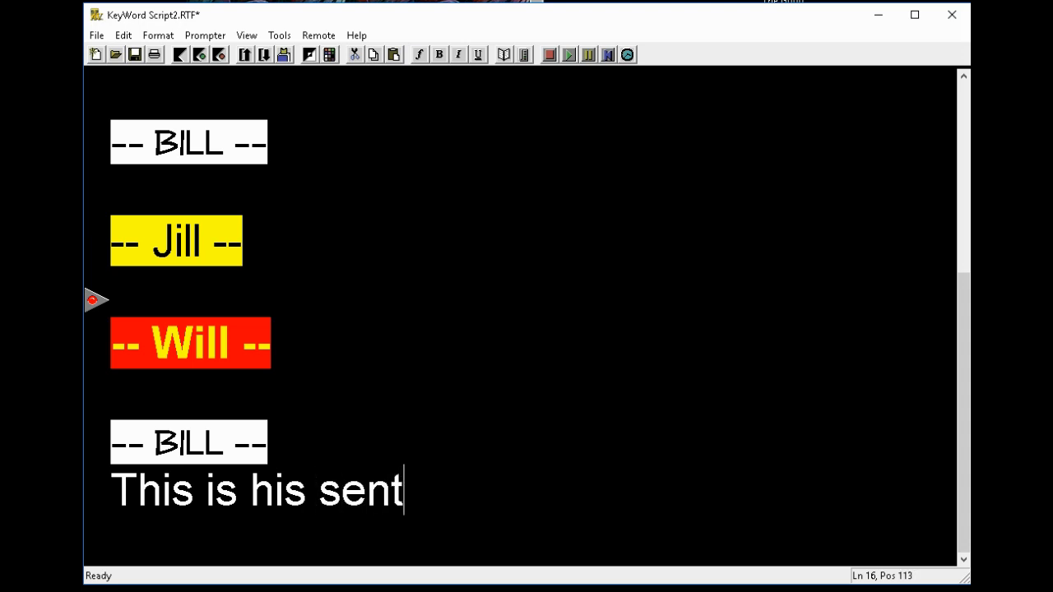
{"action": "type", "text": "ence.. Not is"}
{"action": "key", "text": "BackSpace"}
{"action": "key", "text": "BackSpace"}
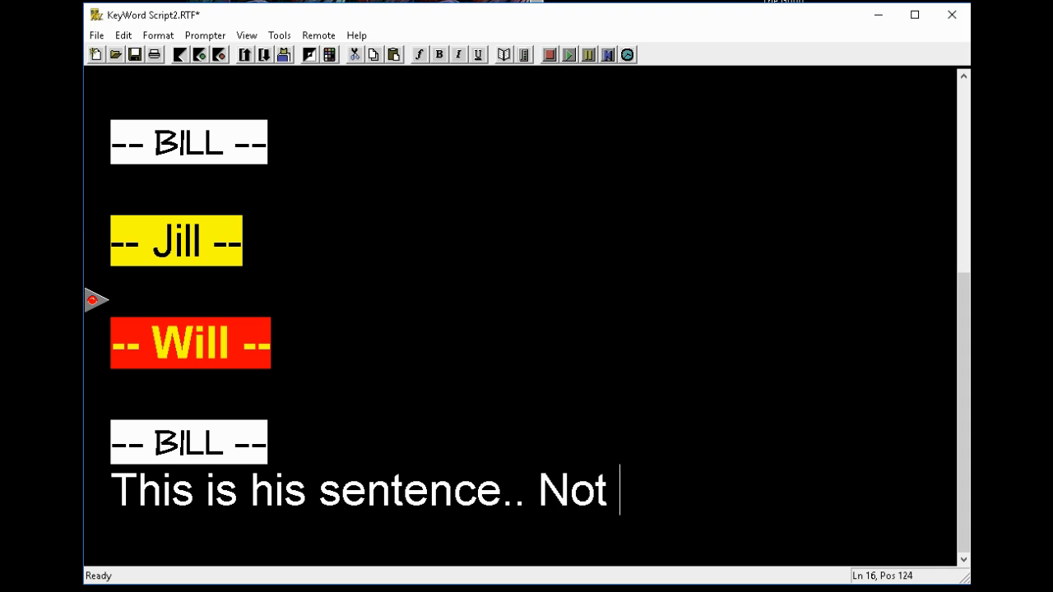
{"action": "key", "text": "BackSpace"}
{"action": "key", "text": "BackSpace"}
{"action": "type", "text": "w is the "}
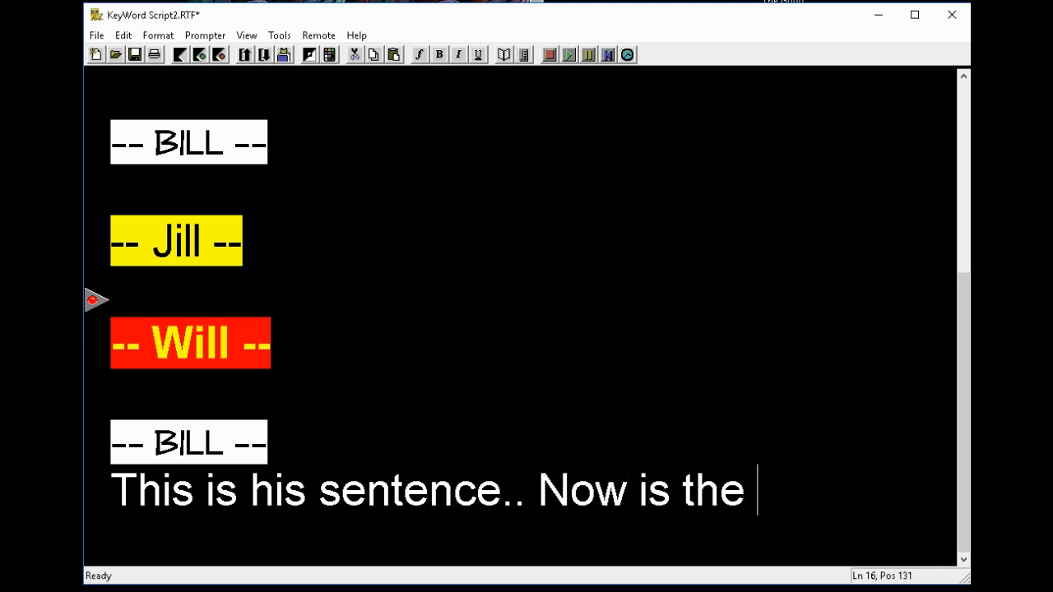
{"action": "type", "text": "time."}
{"action": "key", "text": "Return"}
{"action": "key", "text": "Return"}
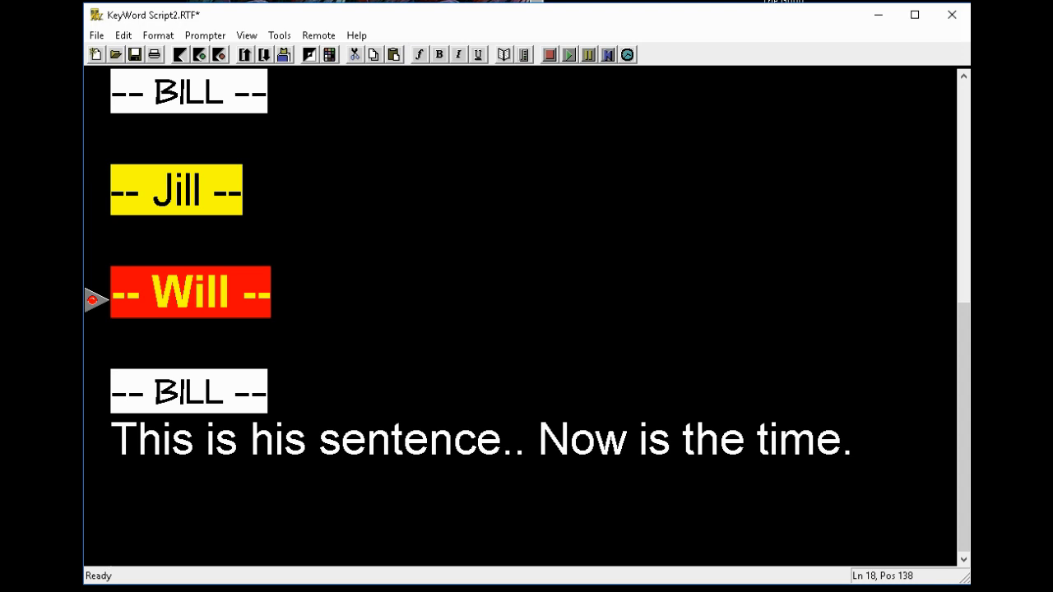
Step: Insert the Jill marker with 'This is her sentence... the quick brown fox', then the red Will marker
{"action": "key", "text": "ctrl+2"}
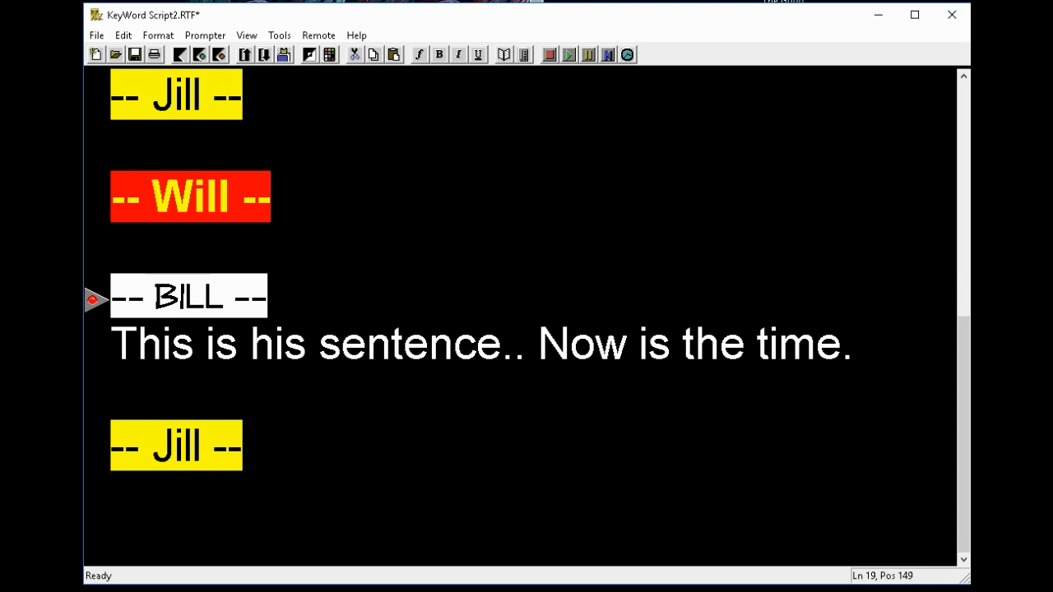
{"action": "type", "text": "This is her sentence... "}
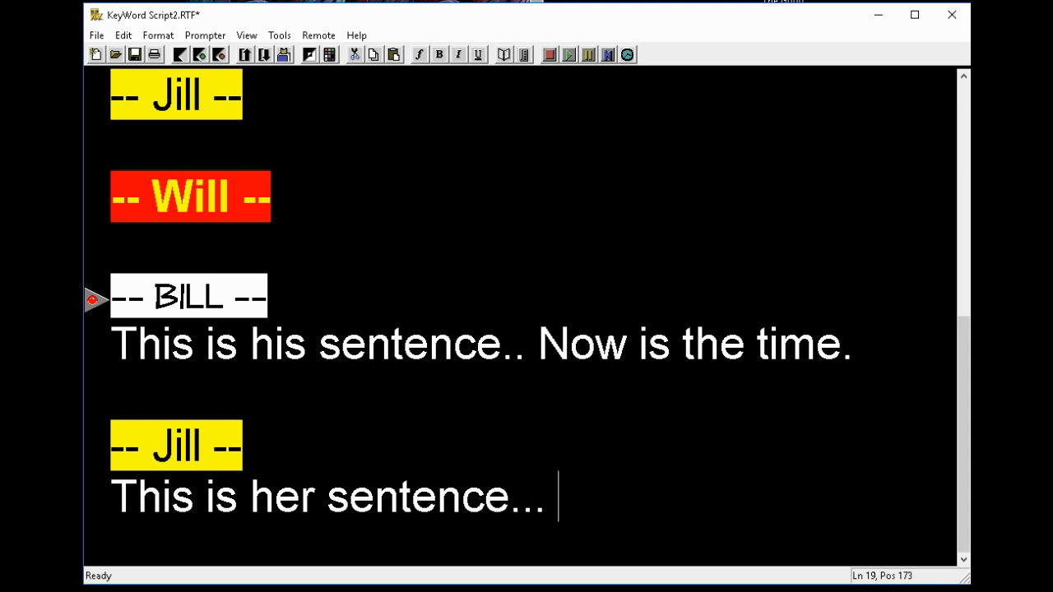
{"action": "type", "text": "the quic"}
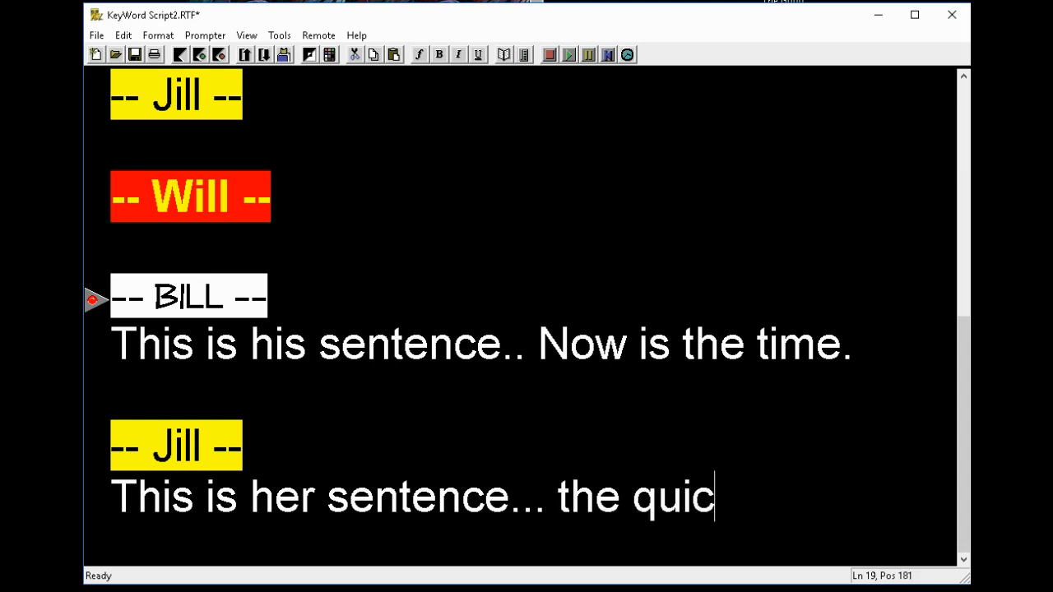
{"action": "type", "text": "k brown fox"}
{"action": "key", "text": "Return"}
{"action": "key", "text": "Return"}
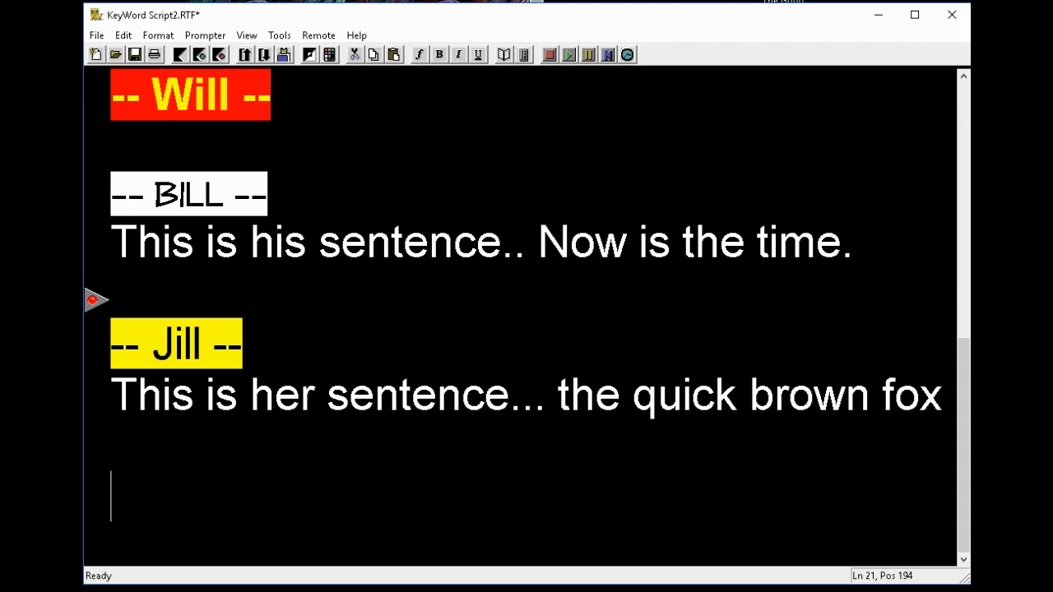
{"action": "key", "text": "ctrl+3"}
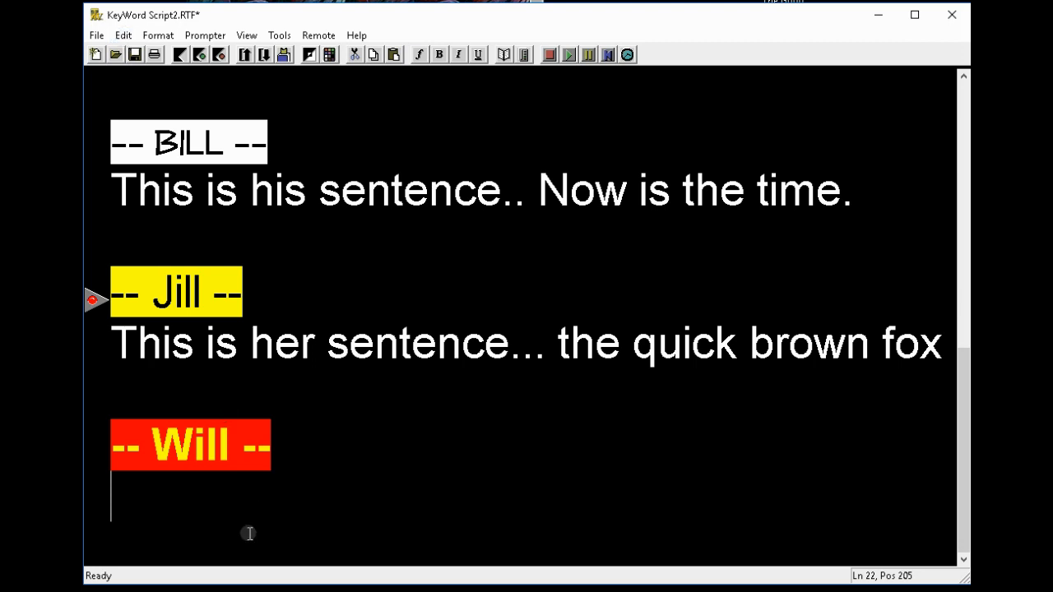
Step: Store the new -- Will -- marker's yellow-on-red formatting as KeyWord 5
{"action": "left_click_drag", "start_coordinate": [269, 440], "coordinate": [100, 444]}
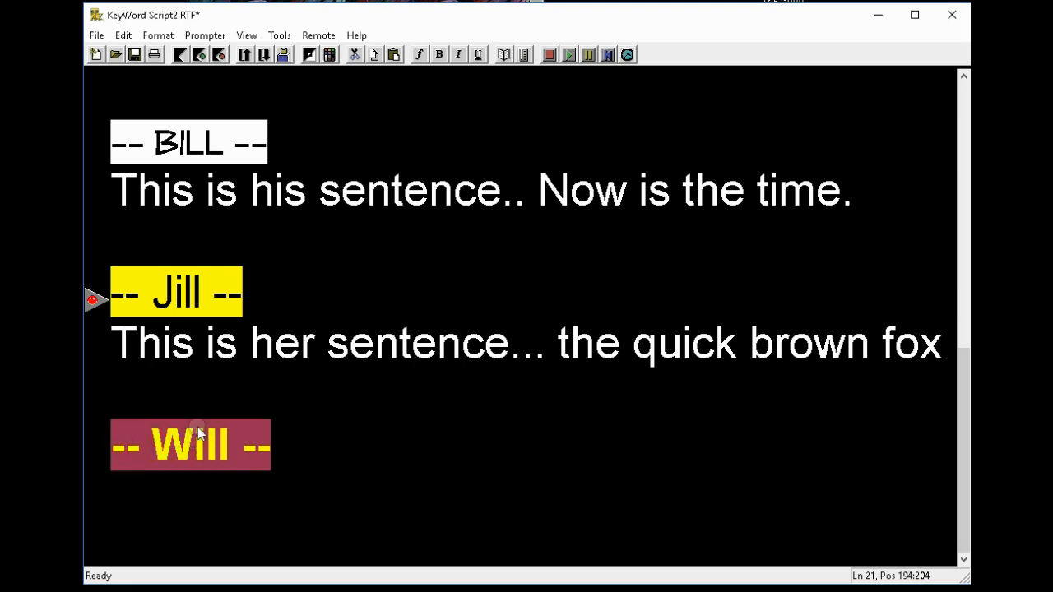
{"action": "left_click", "coordinate": [125, 36]}
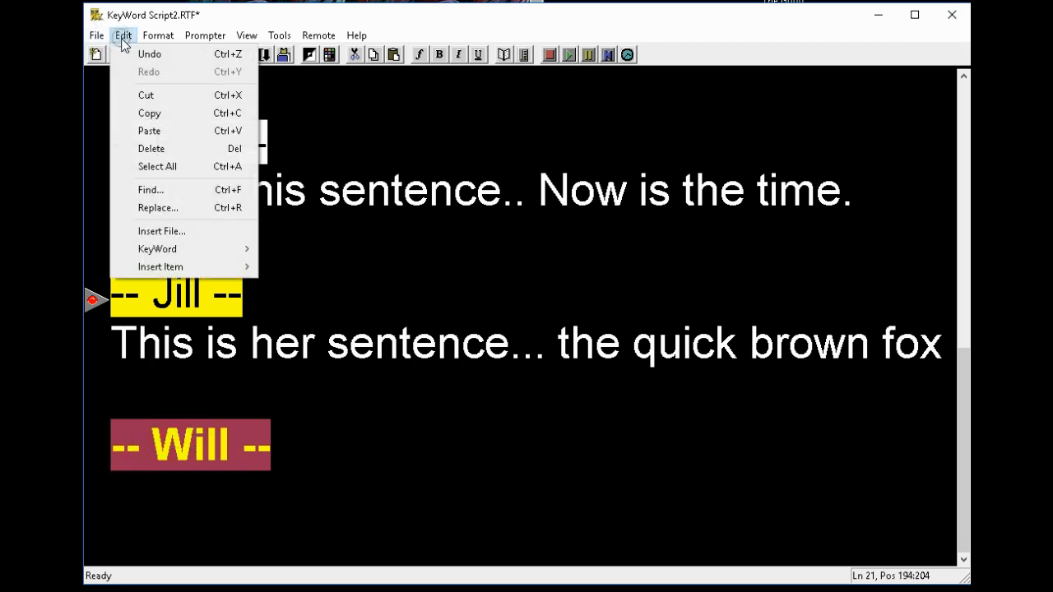
{"action": "mouse_move", "coordinate": [189, 254]}
{"action": "mouse_move", "coordinate": [312, 269]}
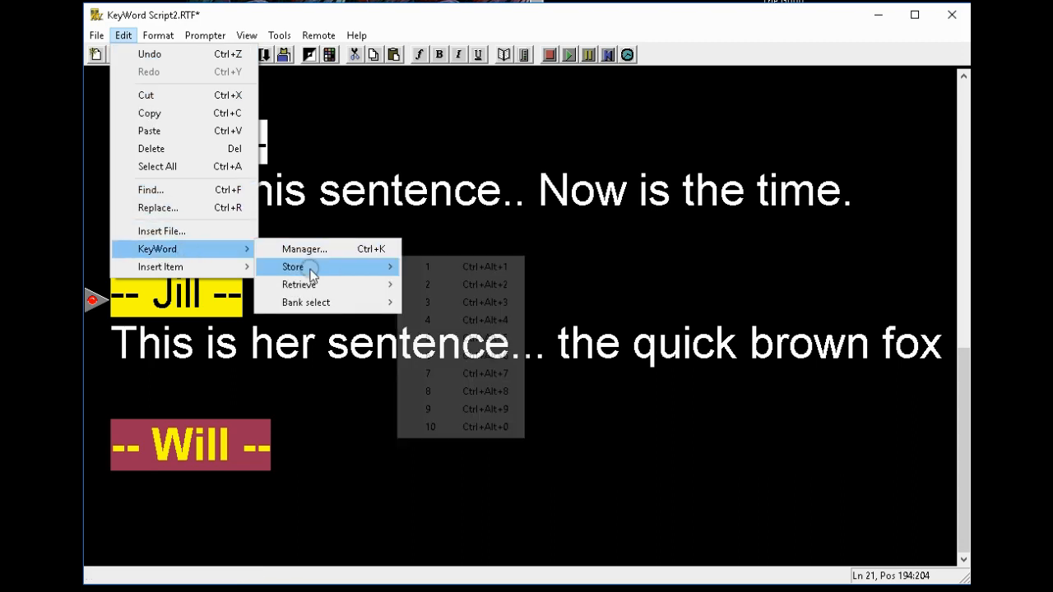
{"action": "left_click", "coordinate": [492, 338]}
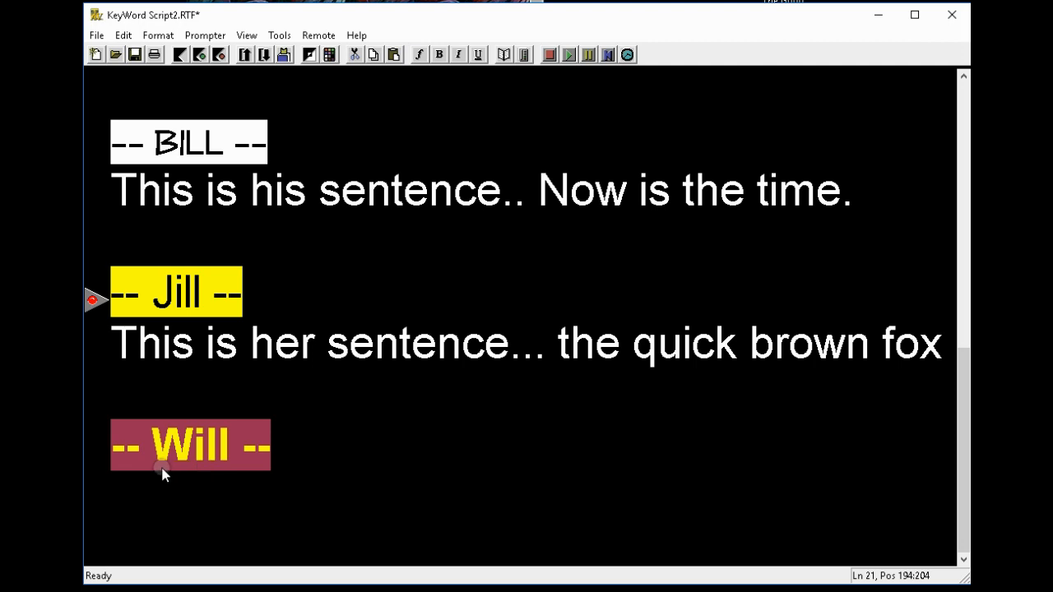
{"action": "left_click", "coordinate": [297, 452]}
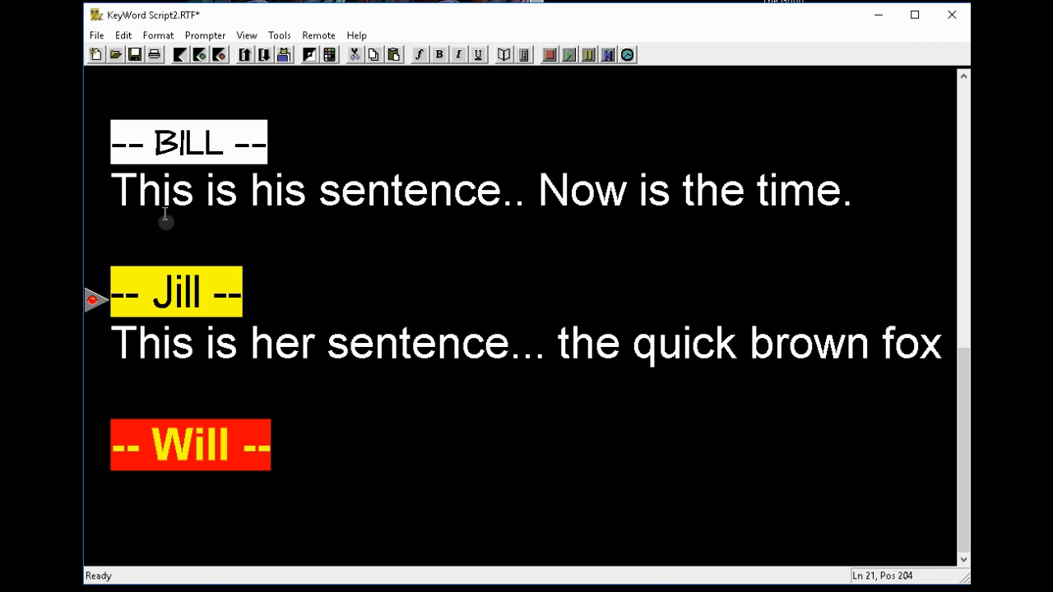
{"action": "left_click", "coordinate": [124, 36]}
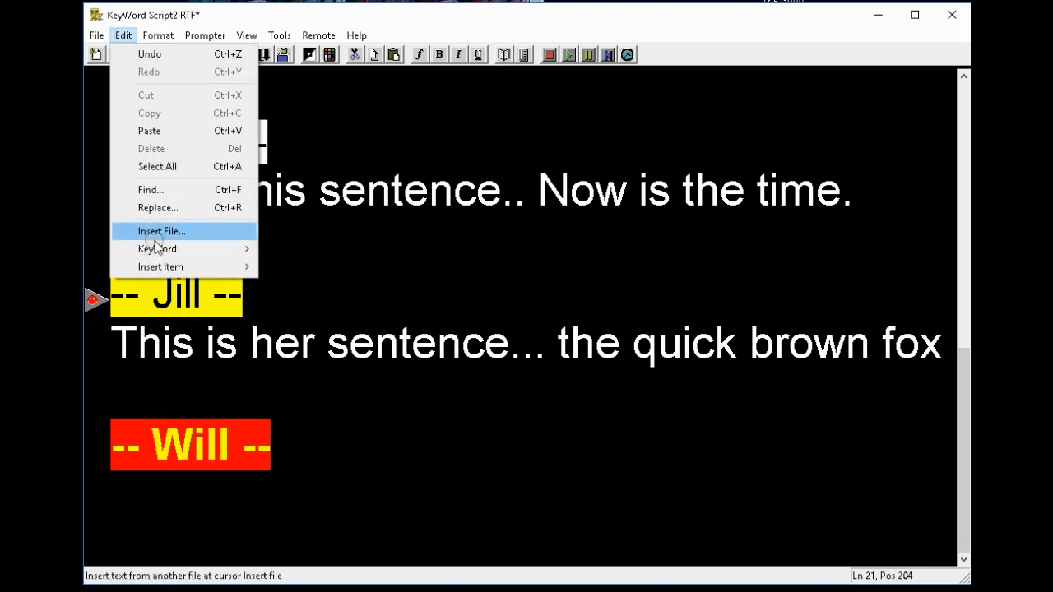
Step: In the KeyWord Manager, switch off Use Kwd text and font, keeping only colours
{"action": "mouse_move", "coordinate": [197, 254]}
{"action": "left_click", "coordinate": [306, 250]}
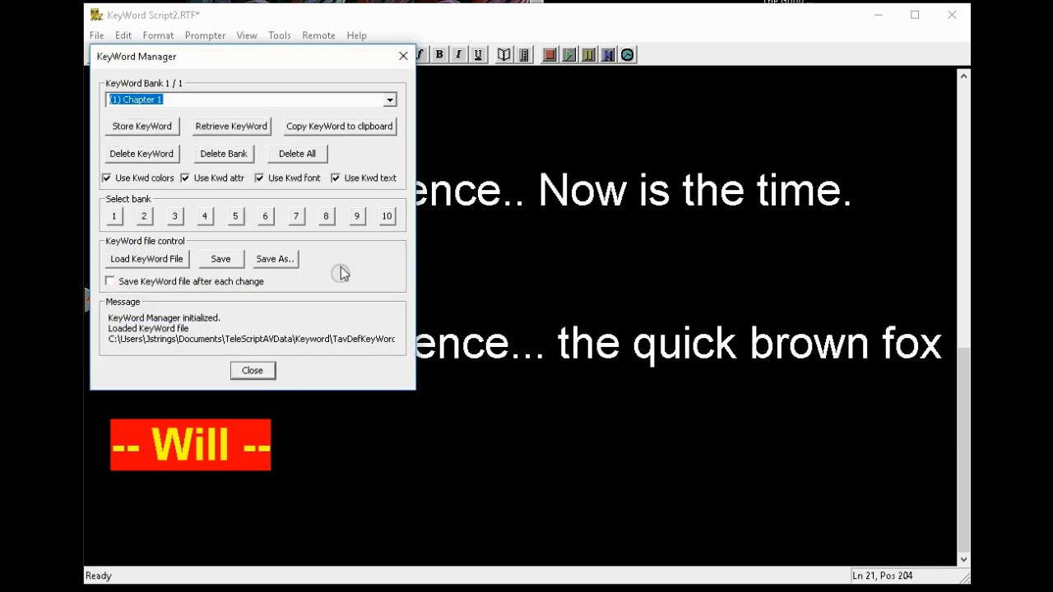
{"action": "left_click", "coordinate": [336, 179]}
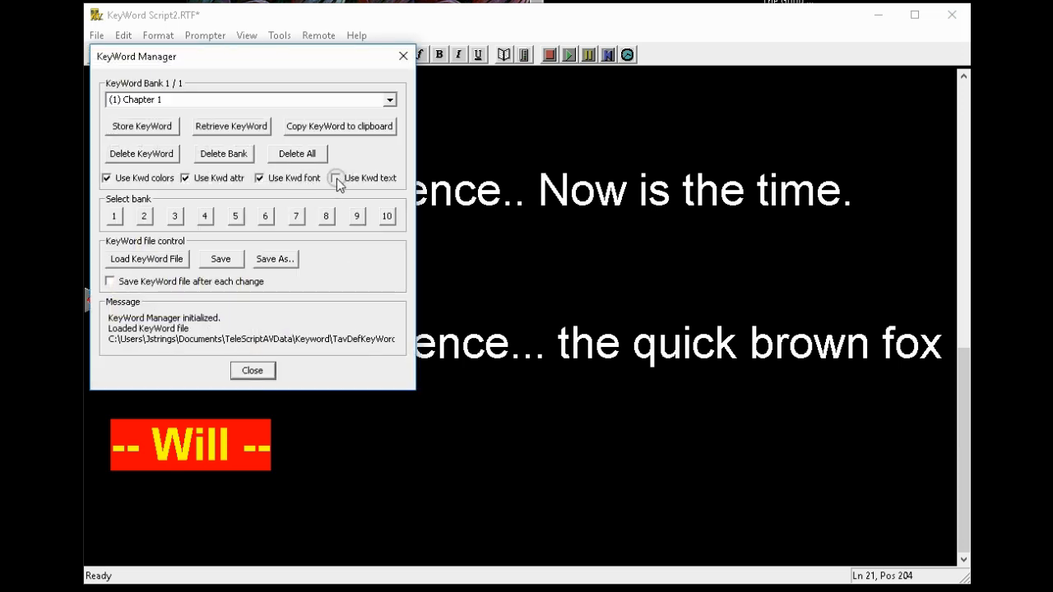
{"action": "left_click", "coordinate": [257, 180]}
Step: Colour 'sentence' and 'quick' in Jill's line yellow on red from KeyWord 5
{"action": "left_click", "coordinate": [252, 370]}
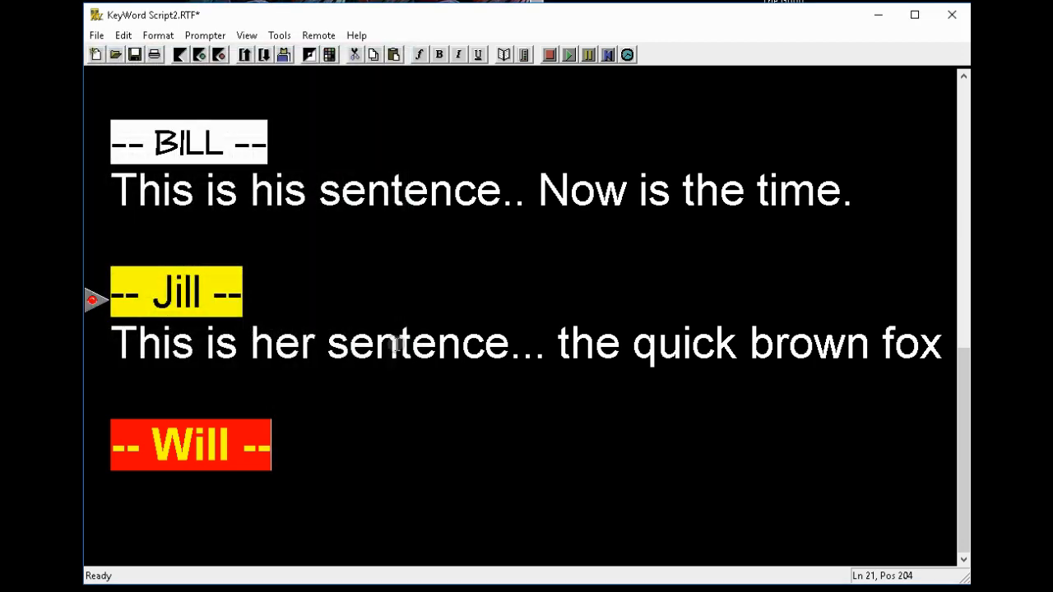
{"action": "double_click", "coordinate": [396, 346]}
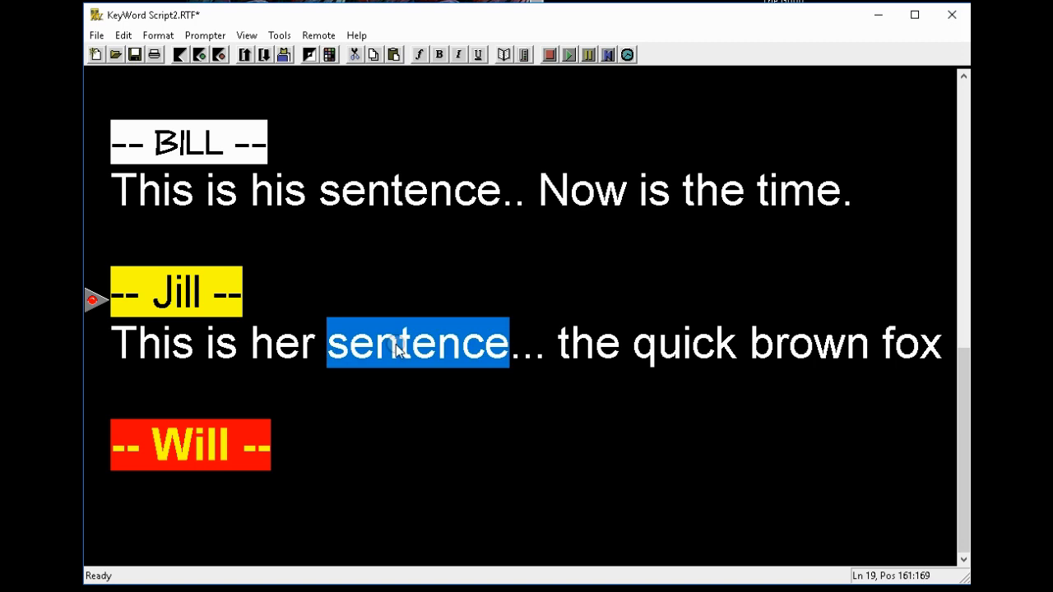
{"action": "key", "text": "Right"}
{"action": "key", "text": "Right"}
{"action": "key", "text": "Right"}
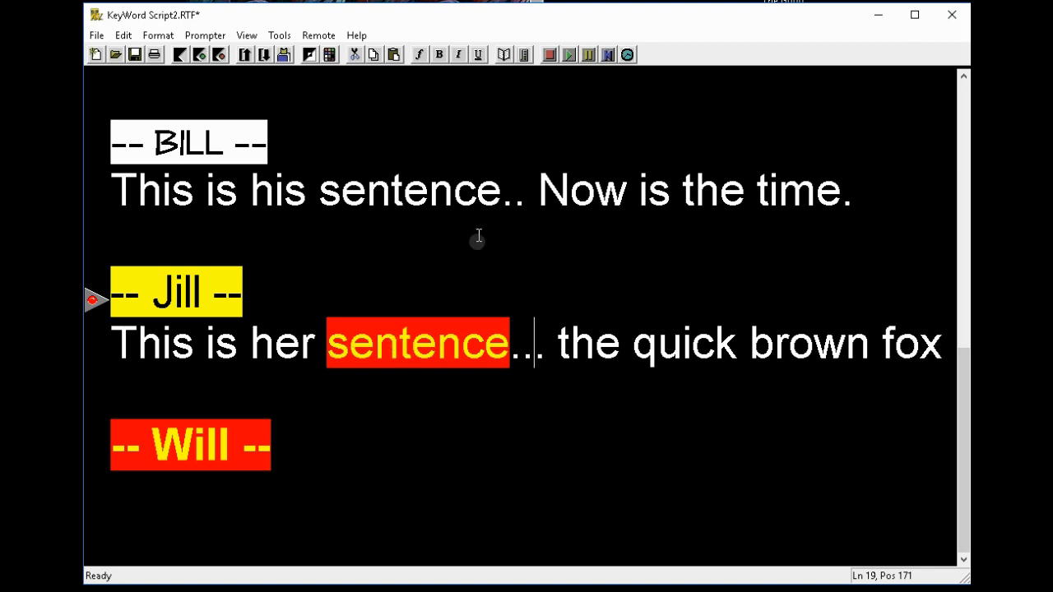
{"action": "left_click", "coordinate": [693, 346]}
{"action": "double_click", "coordinate": [693, 350]}
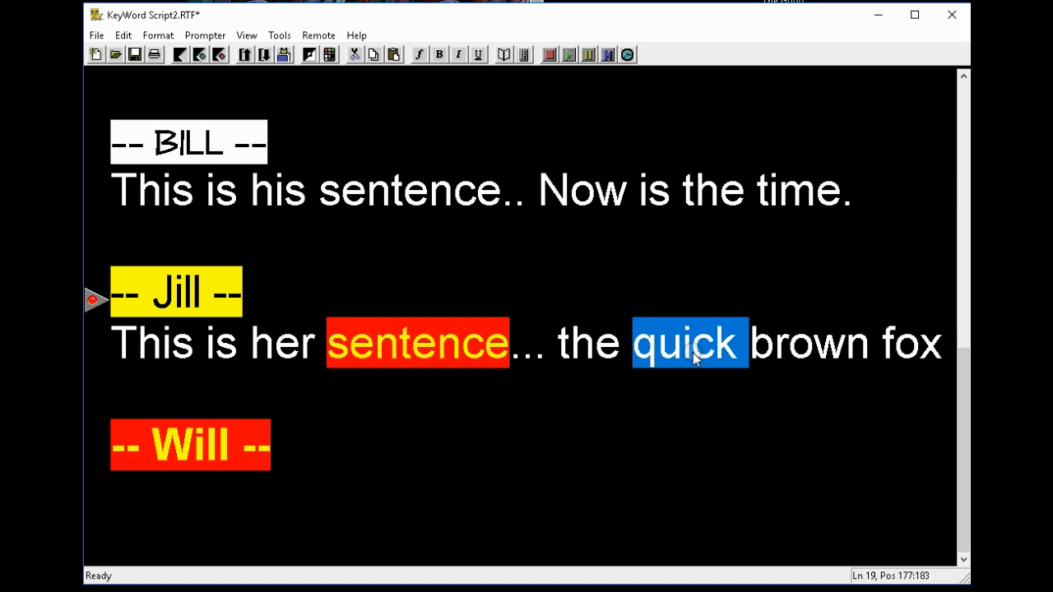
{"action": "key", "text": "F3"}
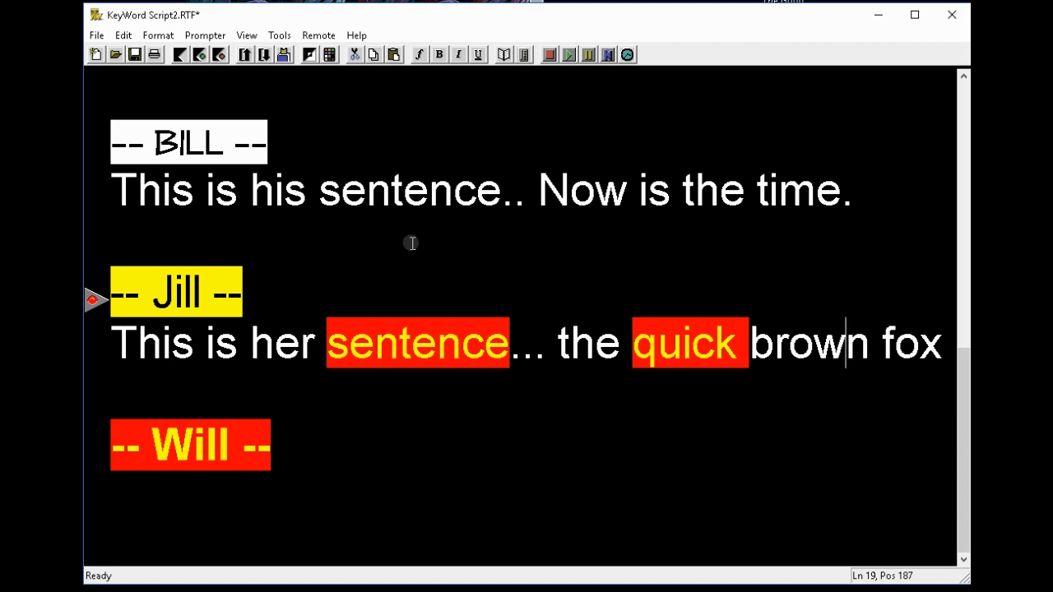
{"action": "scroll", "coordinate": [409, 222], "scroll_direction": "up", "scroll_amount": 5}
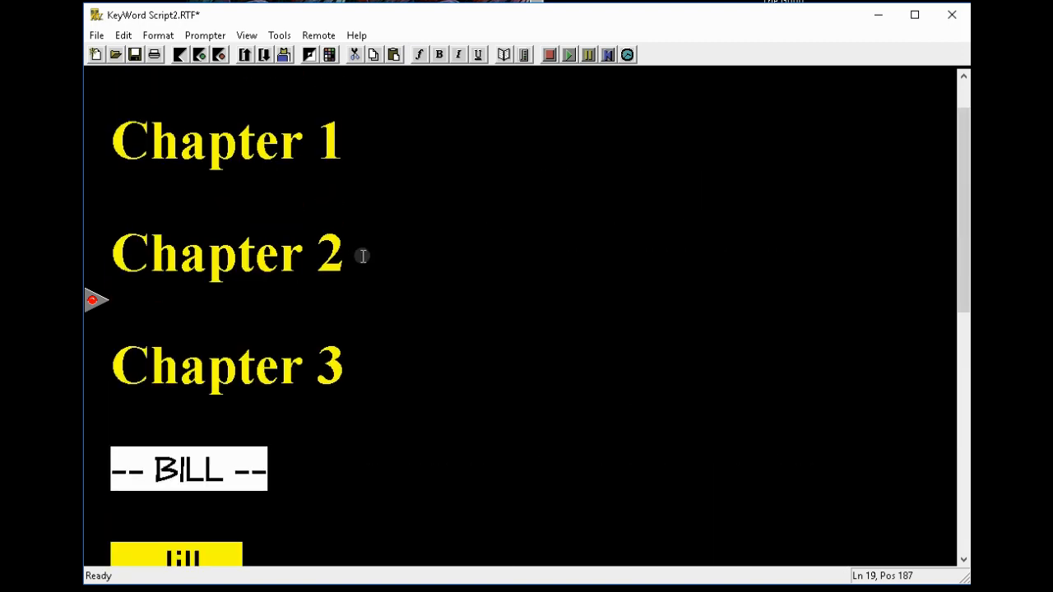
Step: Store the Chapter 2 heading's styling as KeyWord 6
{"action": "left_click_drag", "start_coordinate": [345, 251], "coordinate": [123, 255]}
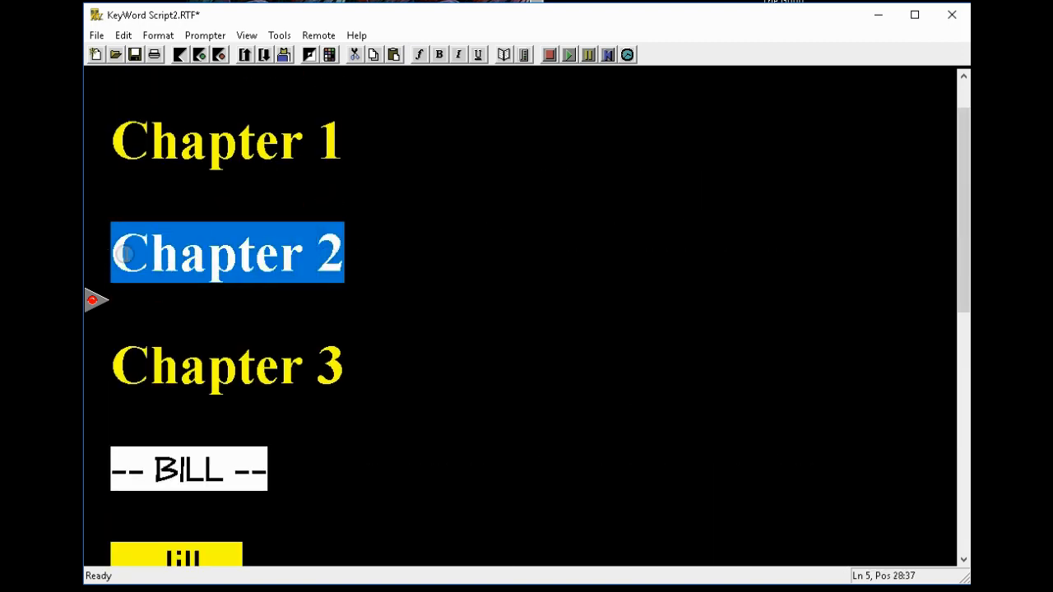
{"action": "left_click", "coordinate": [124, 37]}
{"action": "mouse_move", "coordinate": [155, 255]}
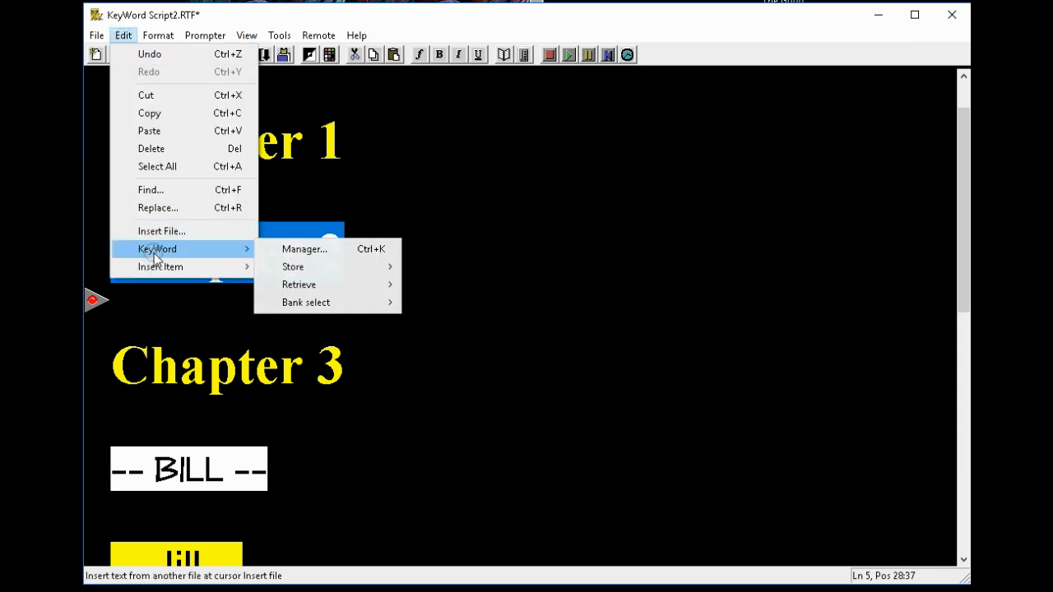
{"action": "mouse_move", "coordinate": [301, 270]}
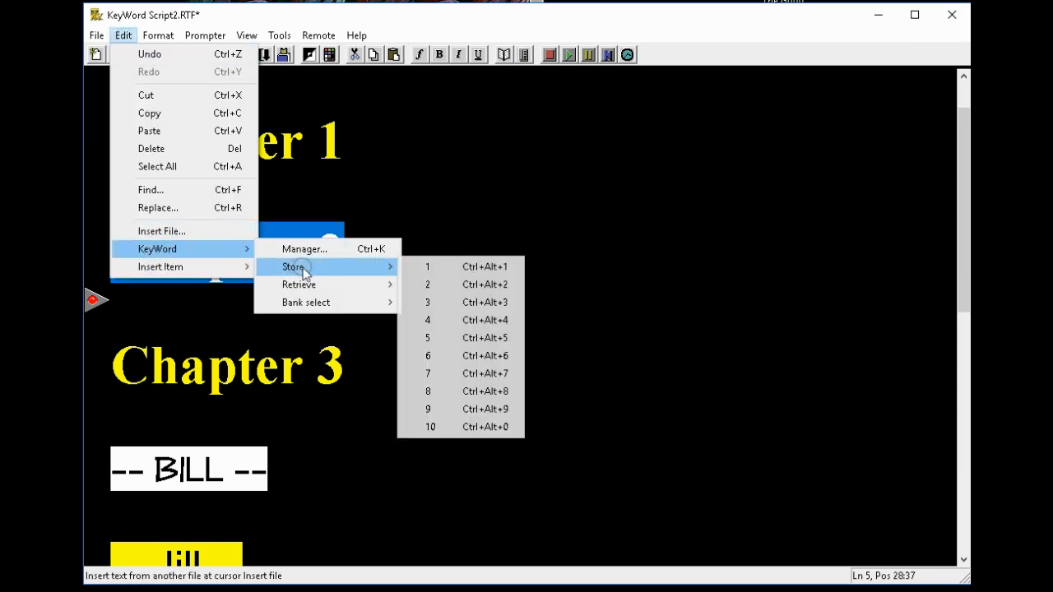
{"action": "left_click", "coordinate": [479, 365]}
Step: Colour the word 'sentence' in BILL's line yellow using KeyWord 6
{"action": "scroll", "coordinate": [498, 370], "scroll_direction": "down", "scroll_amount": 10}
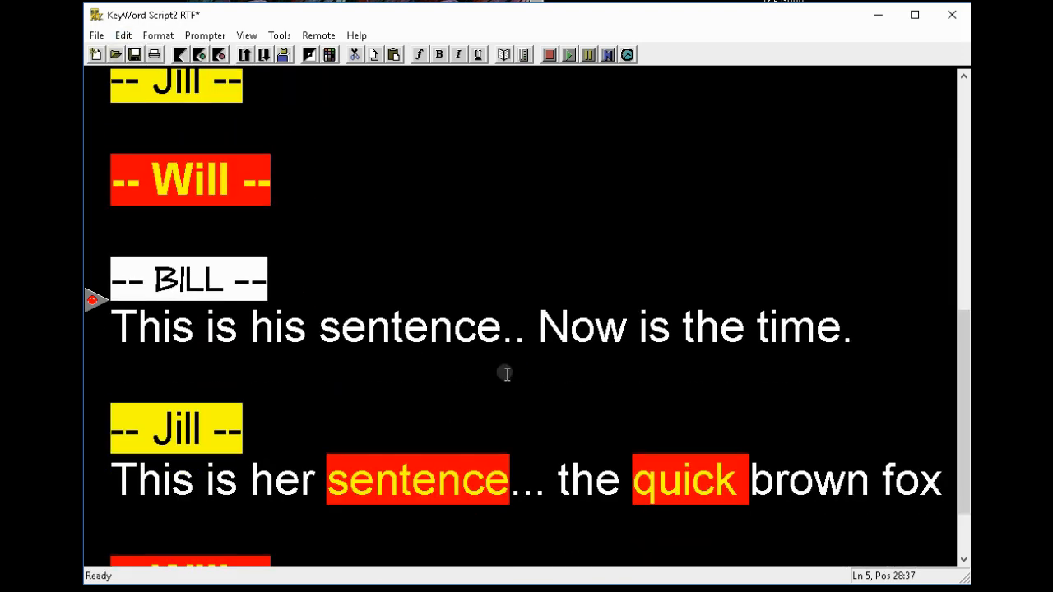
{"action": "double_click", "coordinate": [403, 326]}
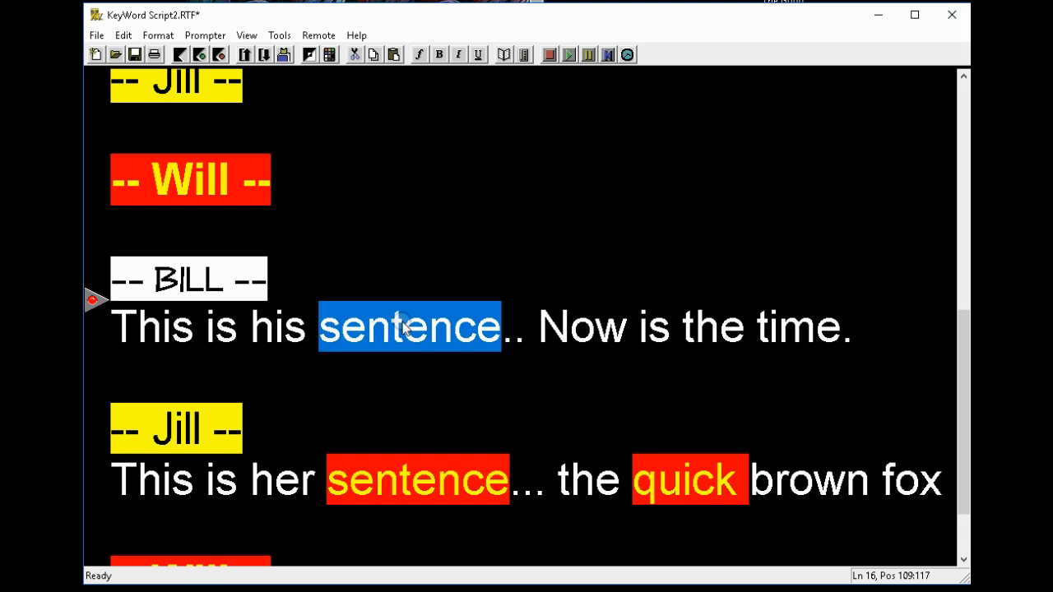
{"action": "key", "text": "ctrl+6"}
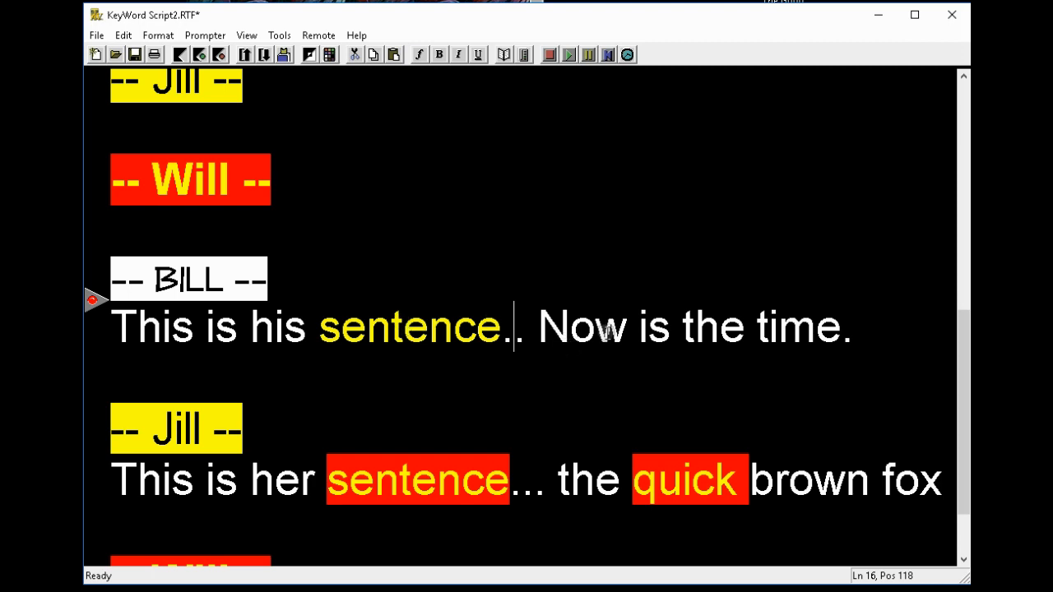
{"action": "scroll", "coordinate": [604, 331], "scroll_direction": "down", "scroll_amount": 2}
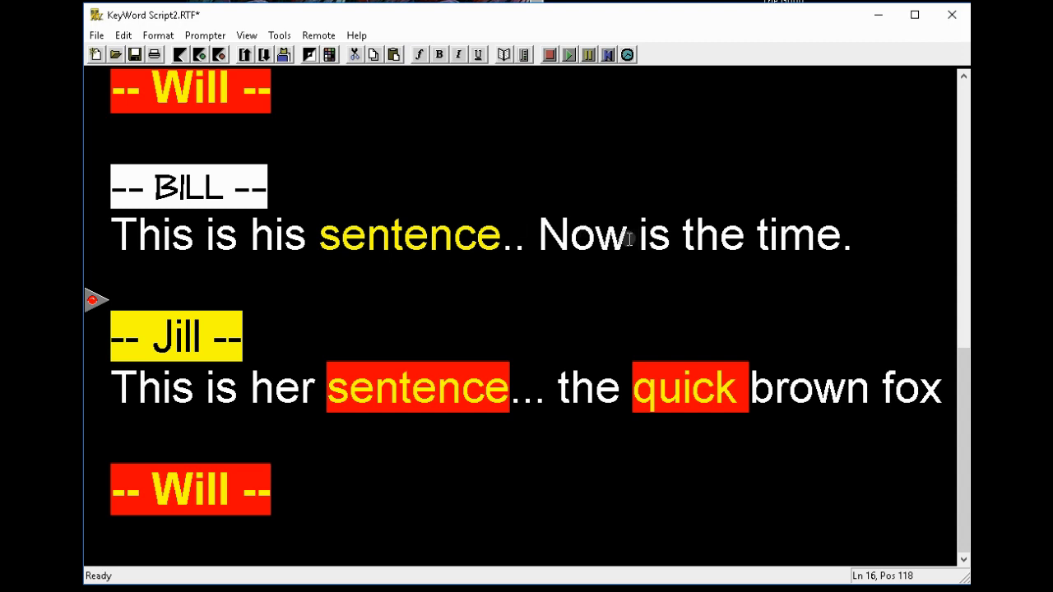
Step: Set 'Now is the time' in BILL's line to All Caps
{"action": "double_click", "coordinate": [588, 239]}
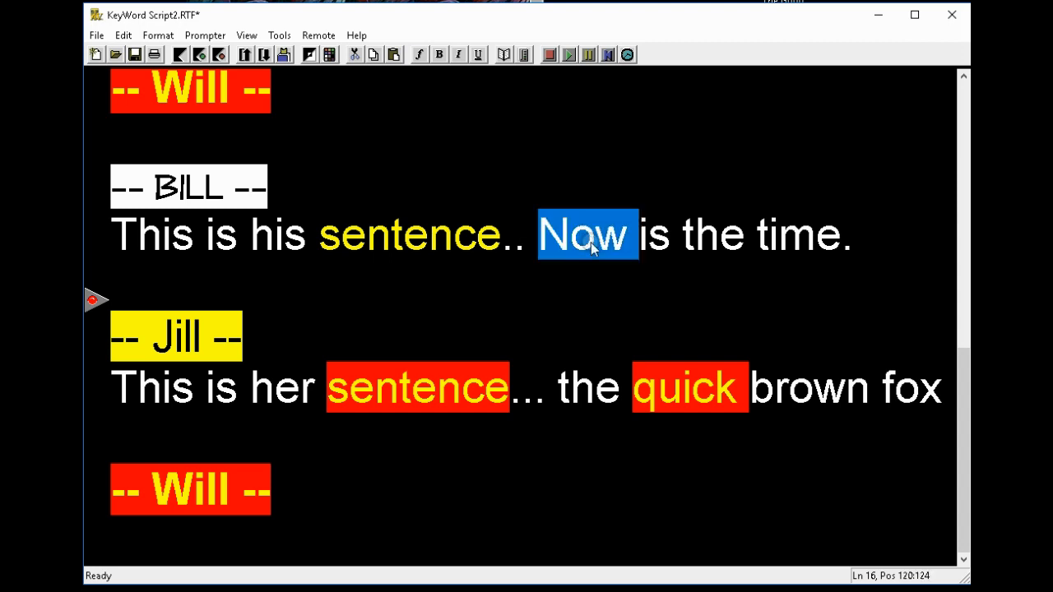
{"action": "left_click_drag", "start_coordinate": [840, 237], "coordinate": [542, 238]}
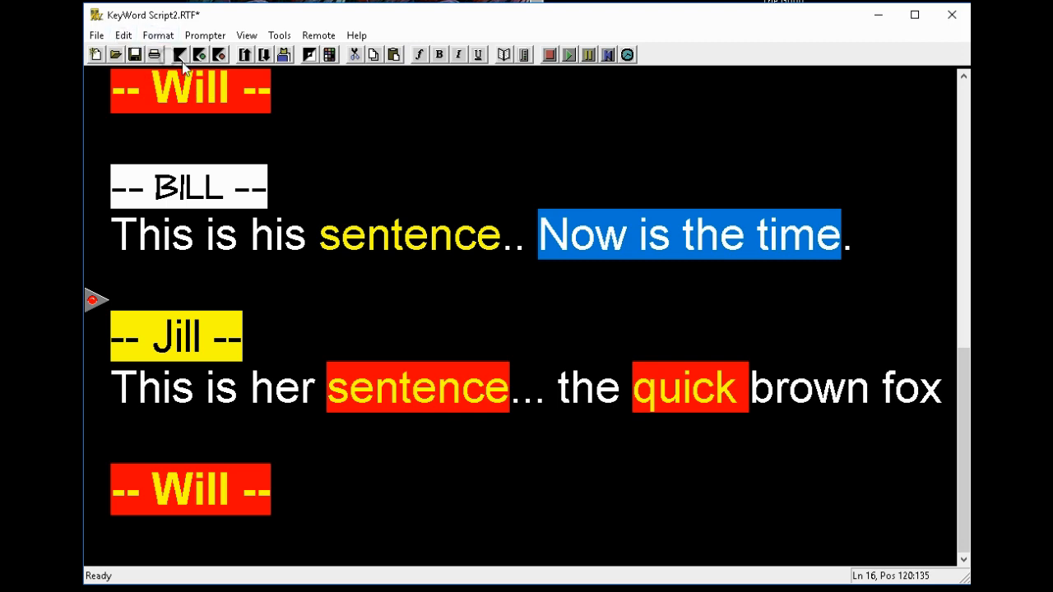
{"action": "left_click", "coordinate": [159, 39]}
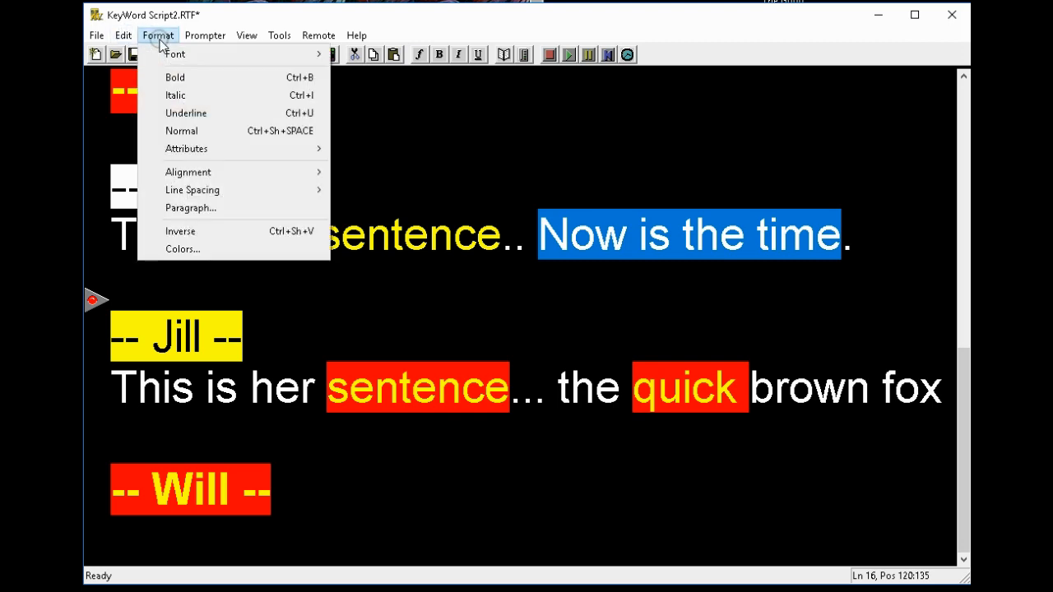
{"action": "mouse_move", "coordinate": [204, 156]}
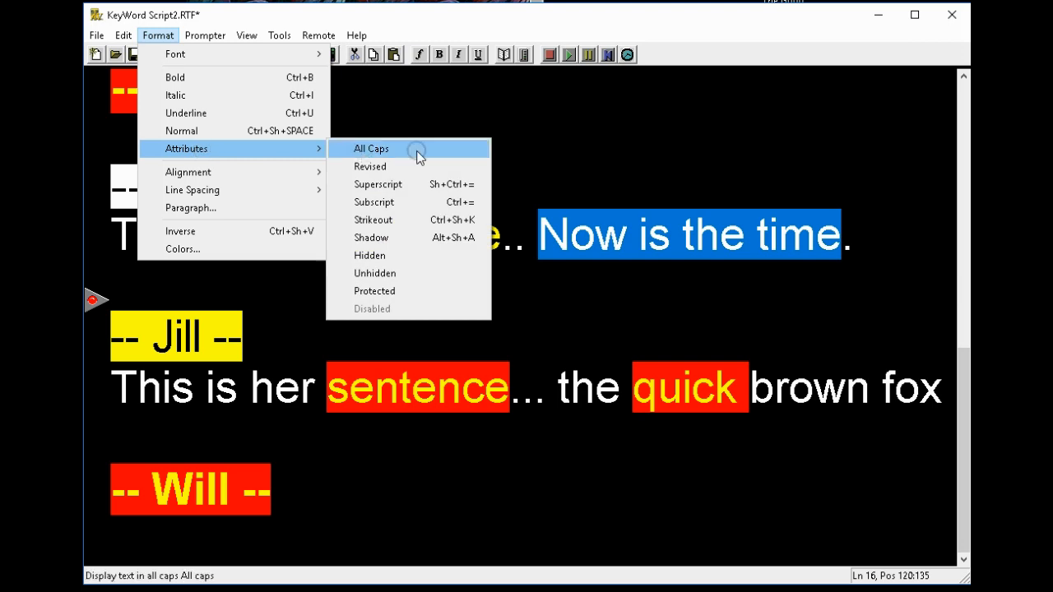
{"action": "left_click", "coordinate": [392, 149]}
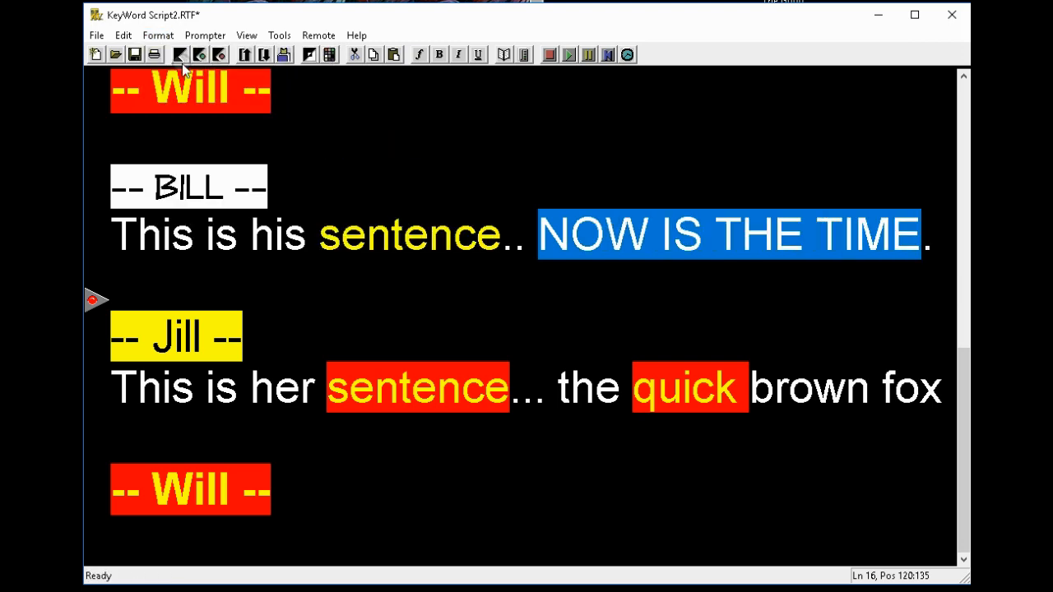
Step: Store the all-caps styling as KeyWord 7
{"action": "left_click", "coordinate": [122, 37]}
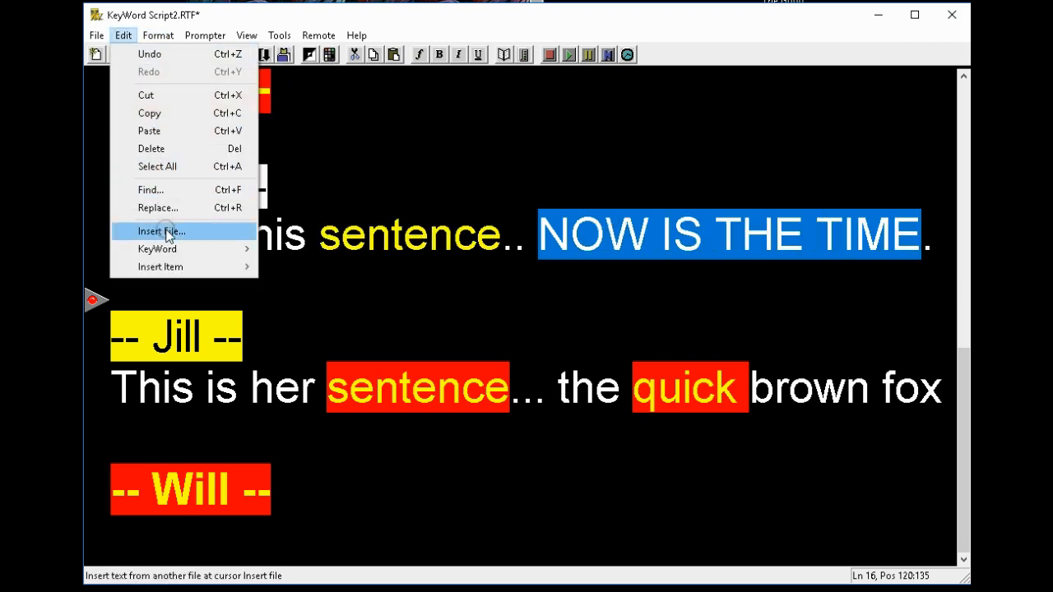
{"action": "mouse_move", "coordinate": [173, 252]}
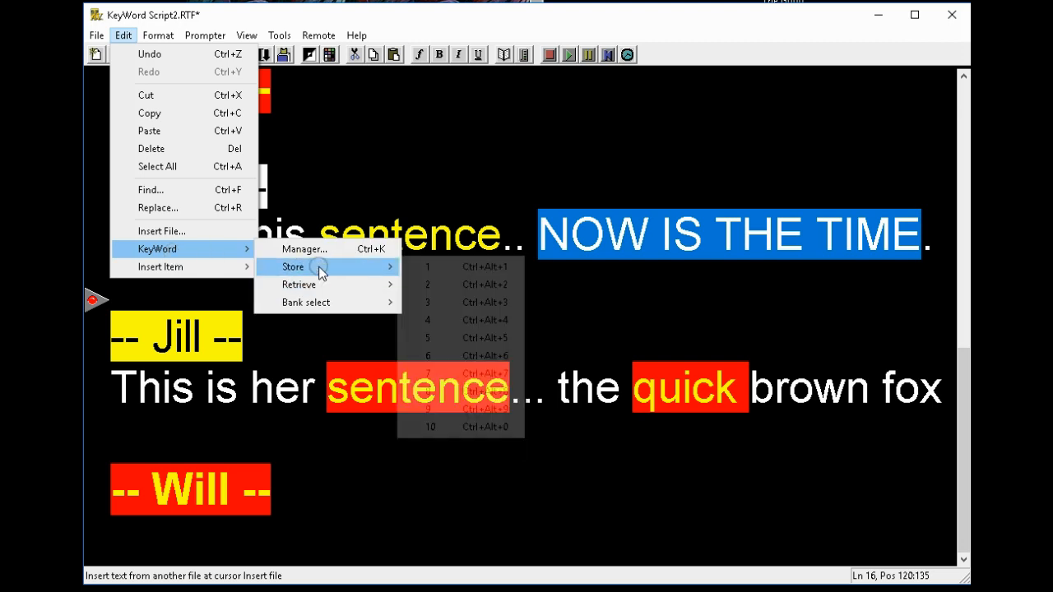
{"action": "mouse_move", "coordinate": [319, 267]}
{"action": "left_click", "coordinate": [489, 373]}
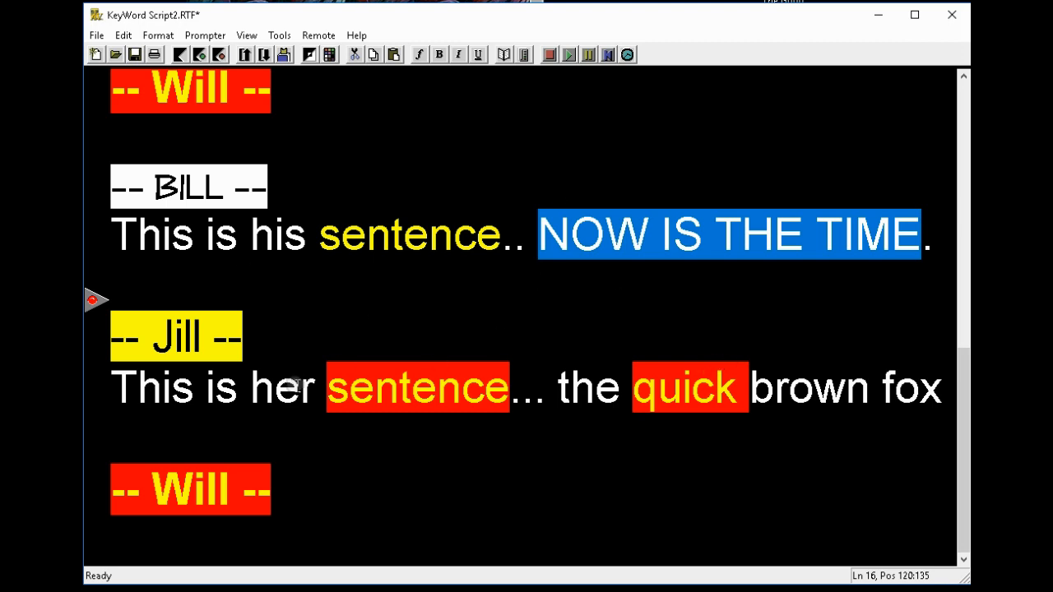
Step: Apply KeyWord 7 to 'This is her' in Jill's line so it reads THIS IS HER
{"action": "left_click_drag", "start_coordinate": [314, 389], "coordinate": [122, 390]}
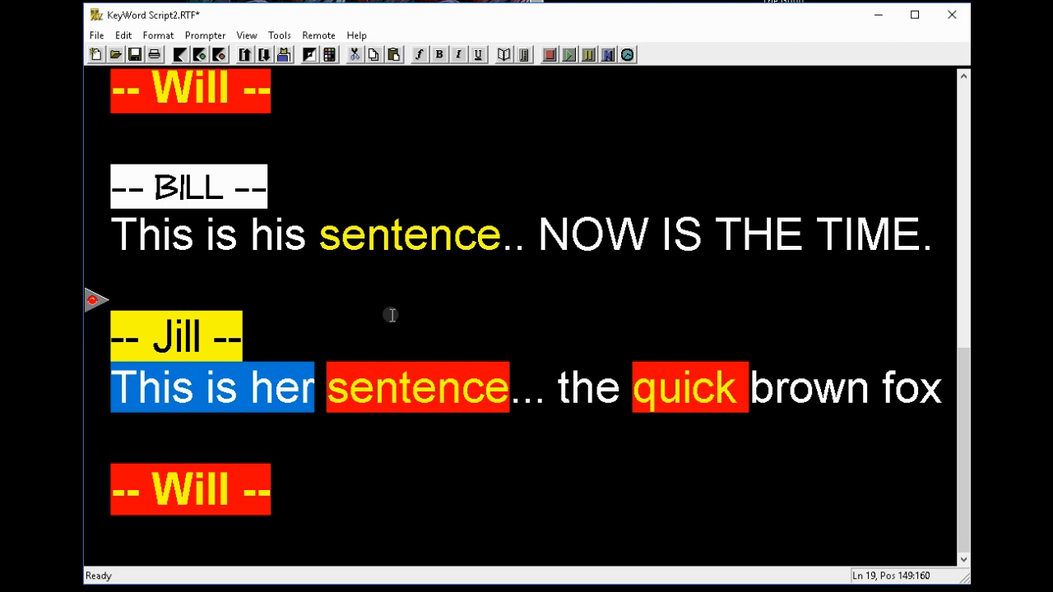
{"action": "key", "text": "shift+F3"}
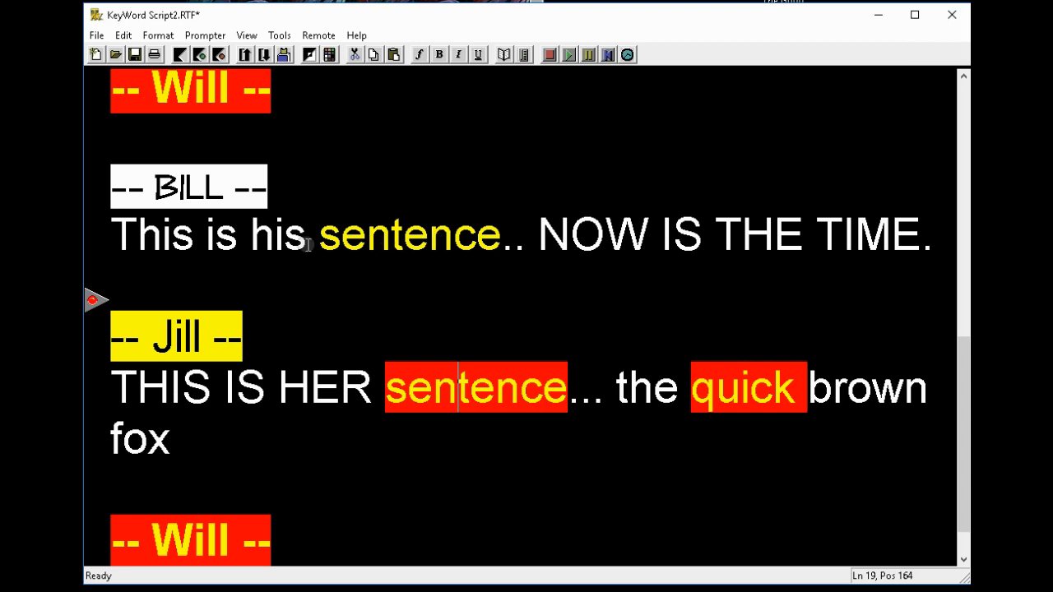
Step: Set 'This is his sentence' in BILL's line to All Caps, then revert it to Normal
{"action": "left_click_drag", "start_coordinate": [113, 234], "coordinate": [501, 238]}
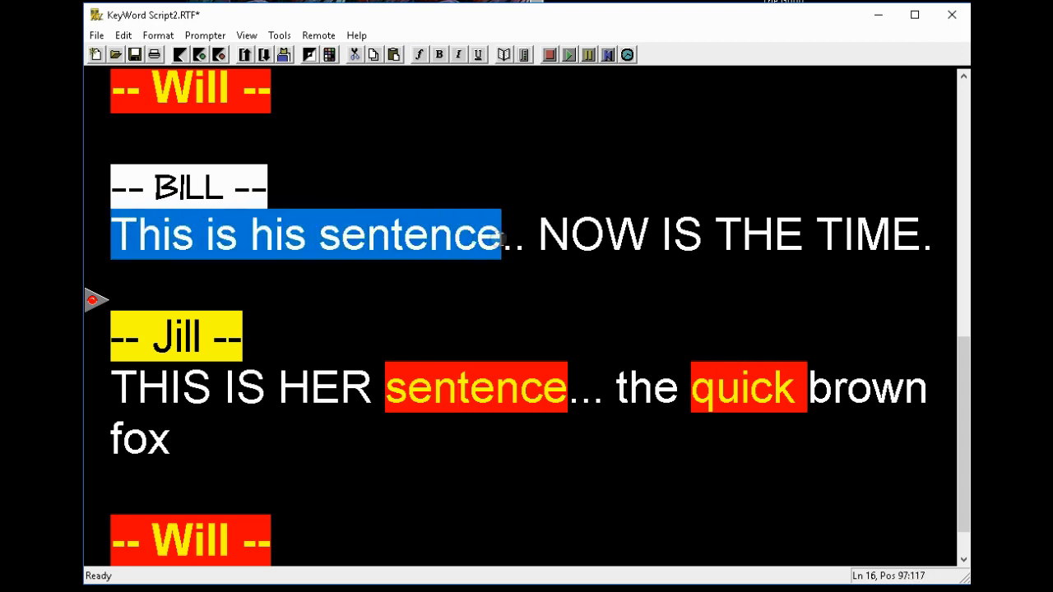
{"action": "left_click", "coordinate": [158, 36]}
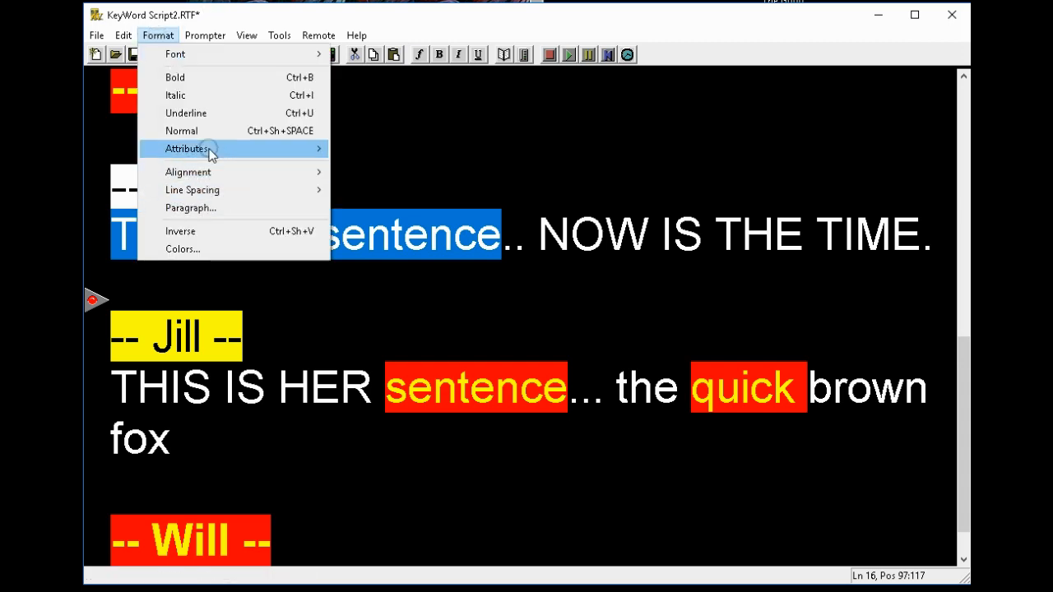
{"action": "mouse_move", "coordinate": [212, 154]}
{"action": "left_click", "coordinate": [387, 149]}
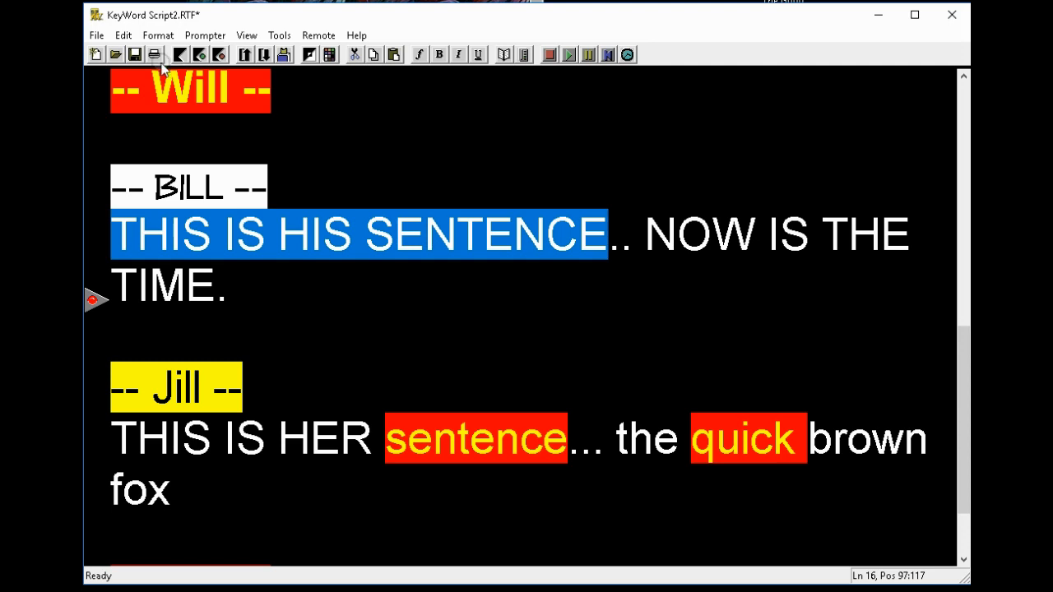
{"action": "left_click", "coordinate": [158, 36]}
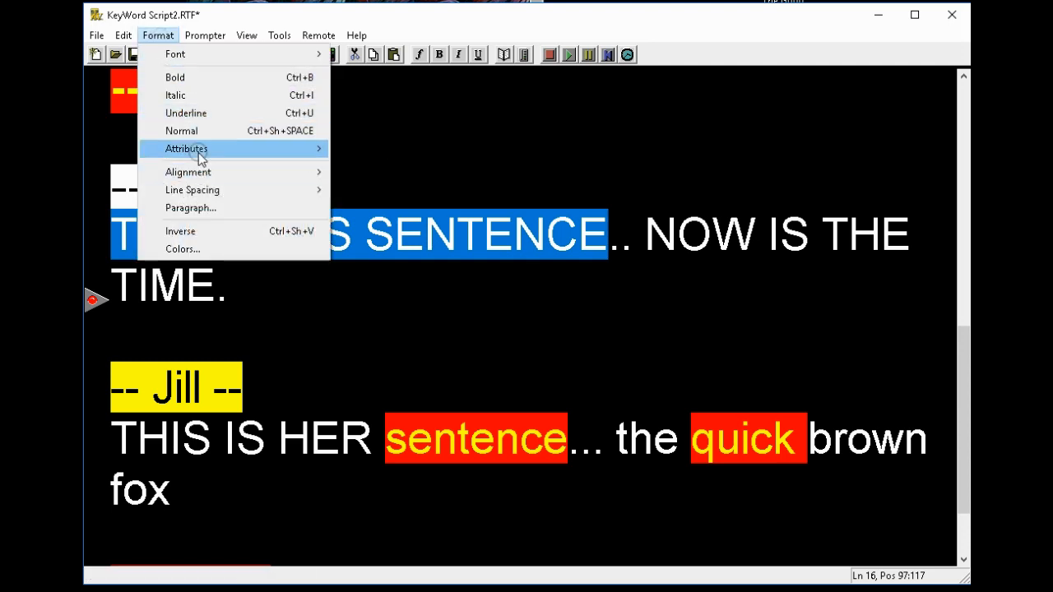
{"action": "mouse_move", "coordinate": [198, 152]}
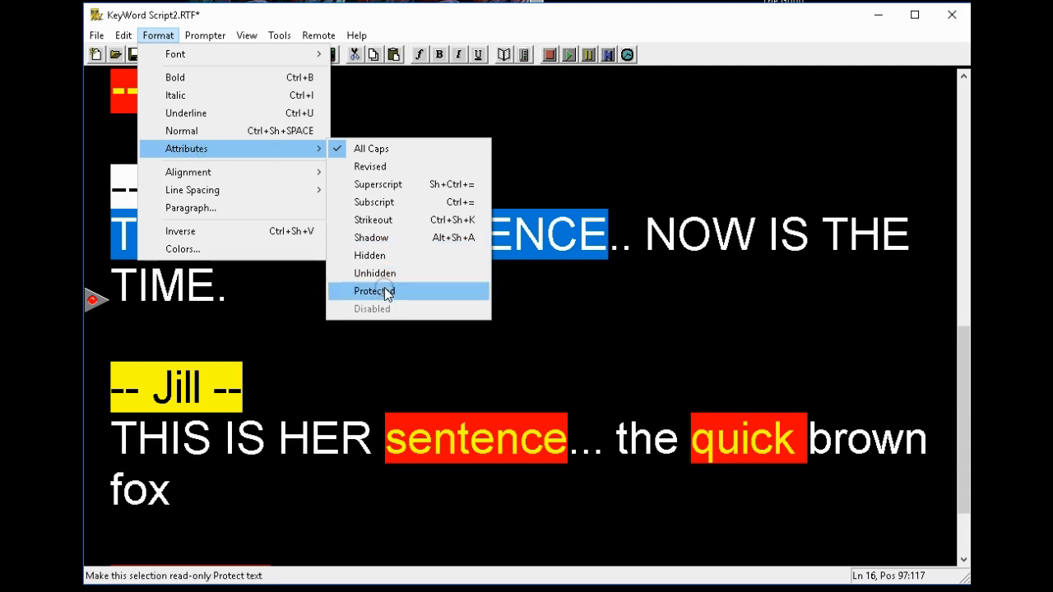
{"action": "left_click", "coordinate": [187, 136]}
{"action": "left_click", "coordinate": [452, 152]}
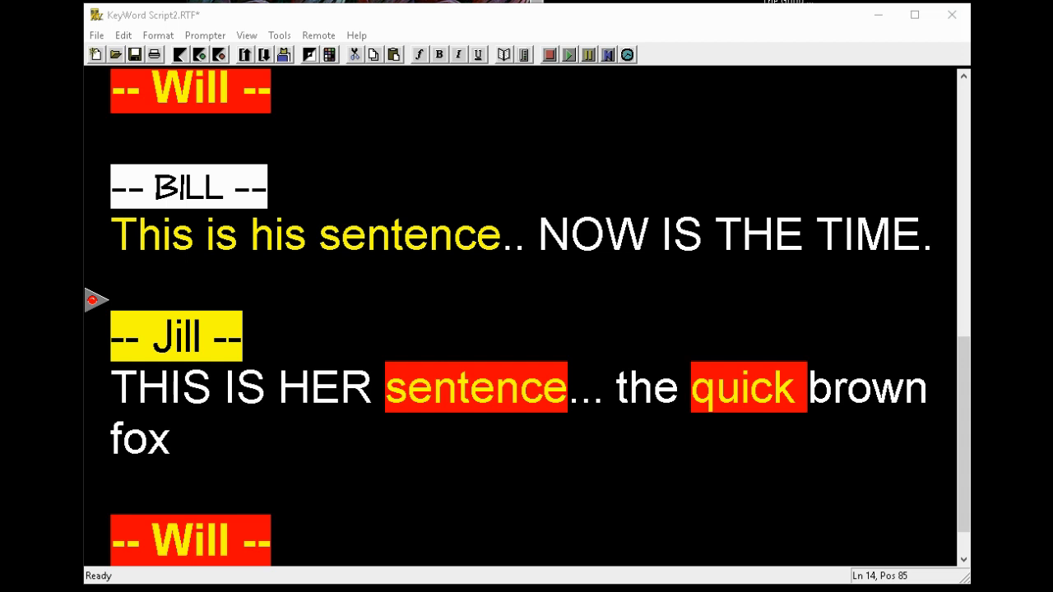
{"action": "left_click_drag", "start_coordinate": [1052, 247], "coordinate": [387, 138]}
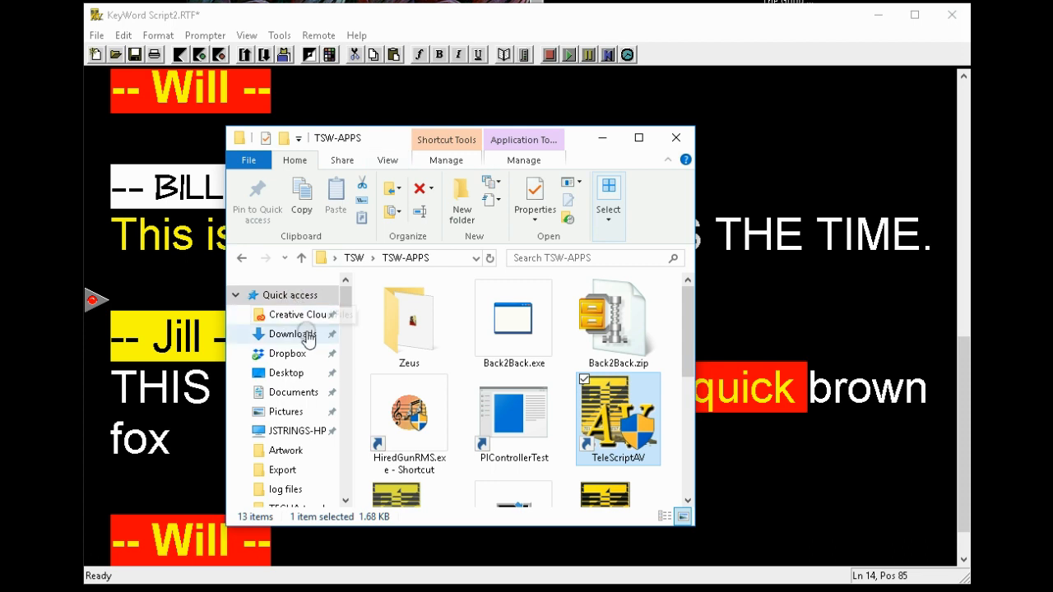
{"action": "left_click", "coordinate": [293, 394]}
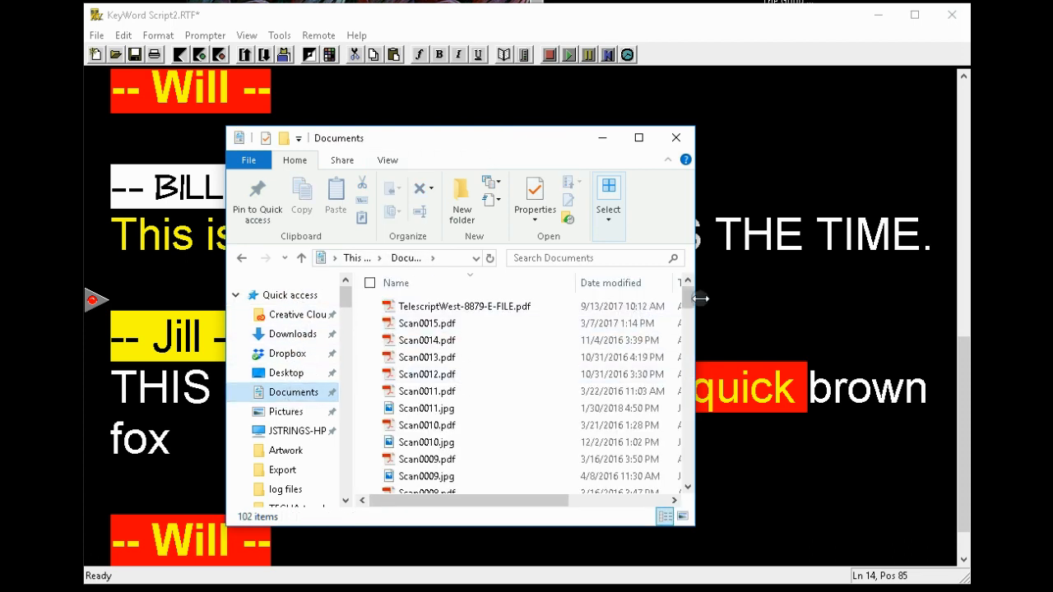
{"action": "left_click_drag", "start_coordinate": [688, 303], "coordinate": [689, 412]}
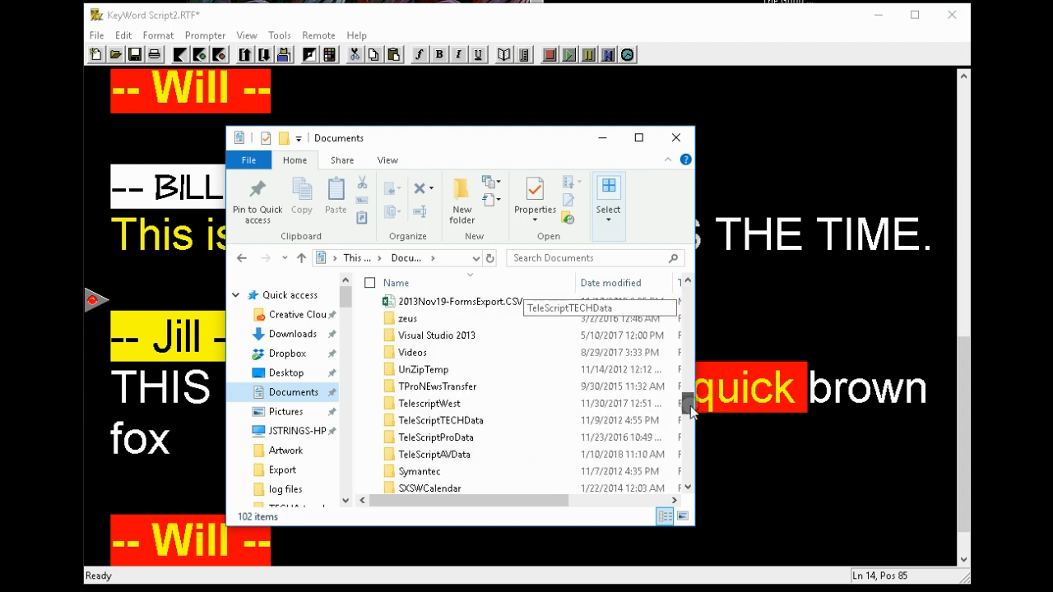
{"action": "double_click", "coordinate": [428, 454]}
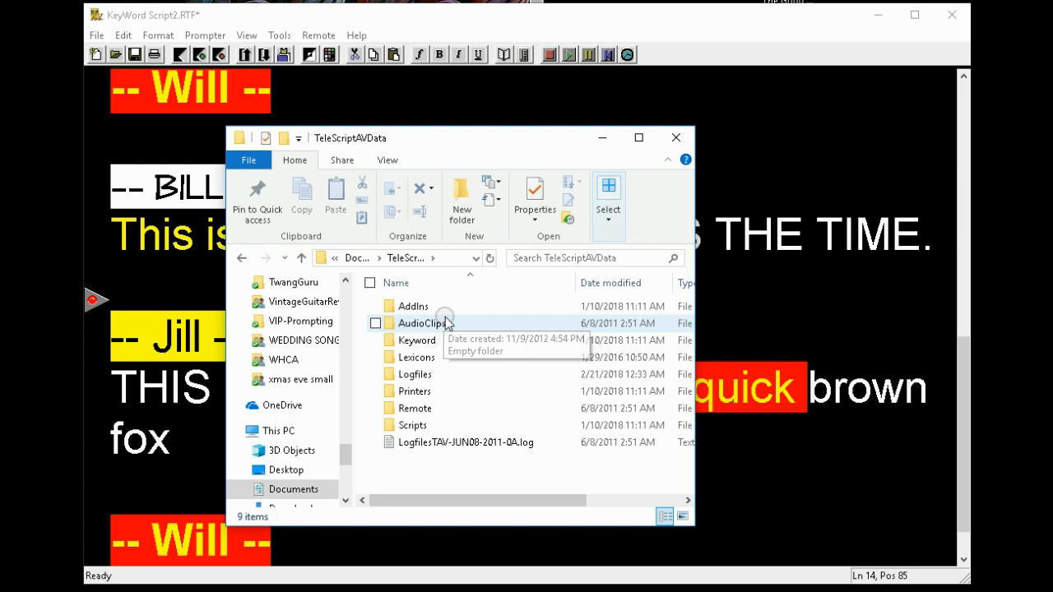
{"action": "left_click", "coordinate": [420, 345]}
{"action": "double_click", "coordinate": [420, 344]}
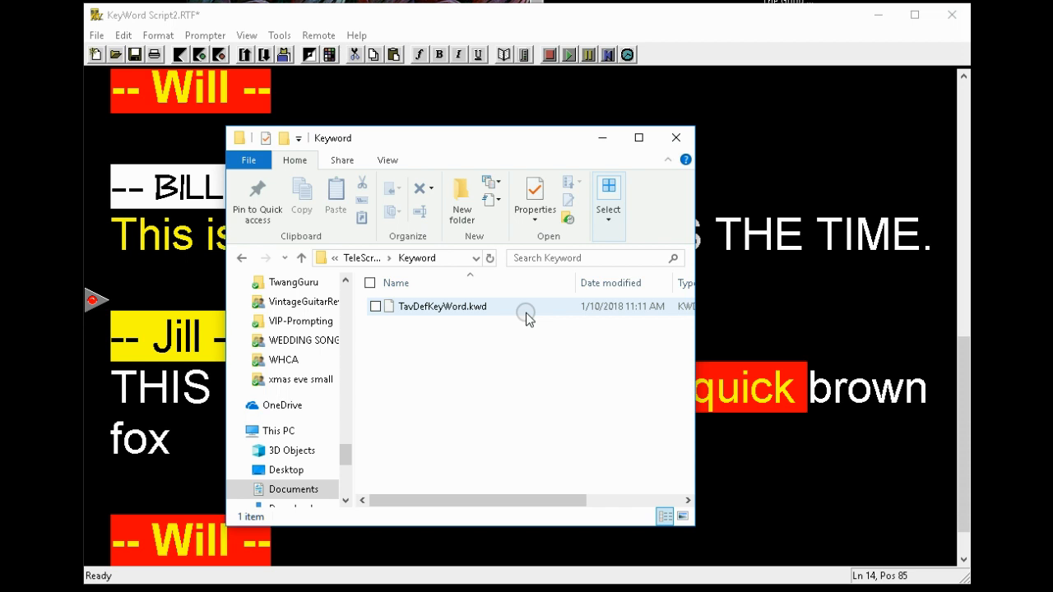
{"action": "left_click", "coordinate": [676, 138]}
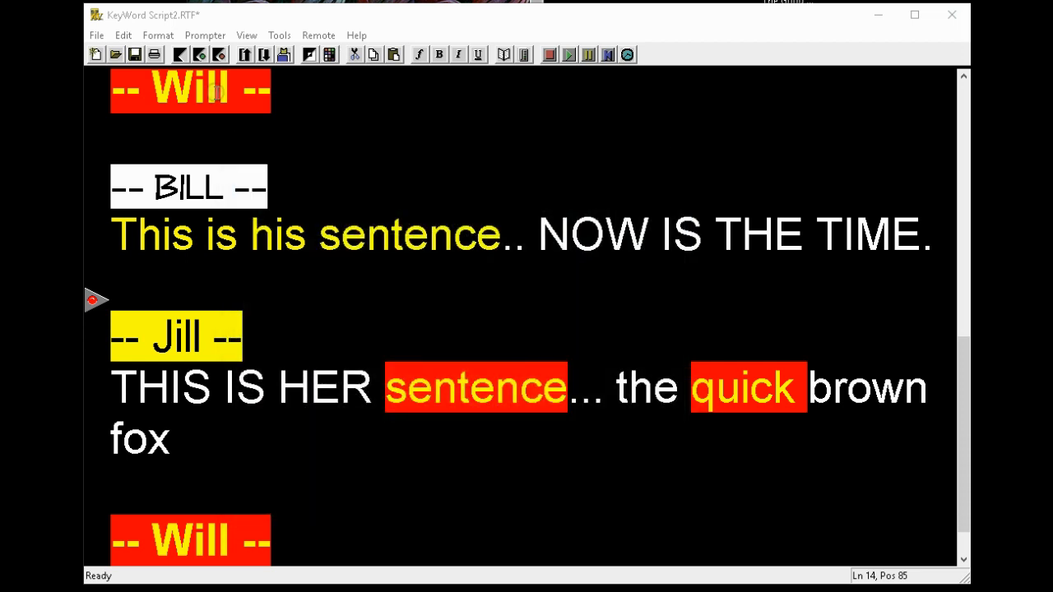
Step: In the KeyWord Manager, dismiss the load prompt and enable 'Save KeyWord file after each change'
{"action": "left_click", "coordinate": [120, 36]}
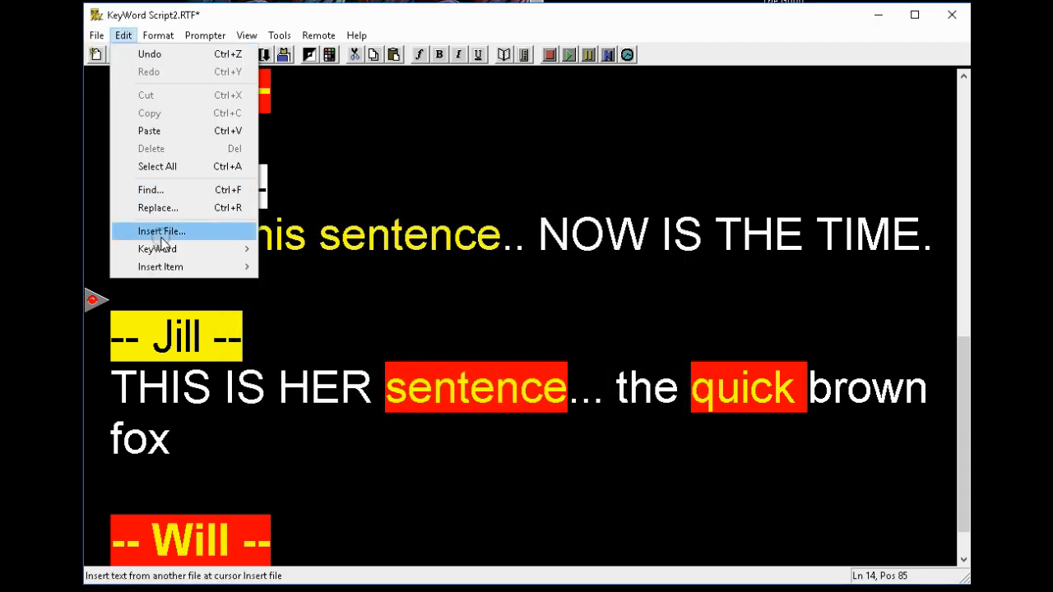
{"action": "mouse_move", "coordinate": [164, 250]}
{"action": "left_click", "coordinate": [313, 250]}
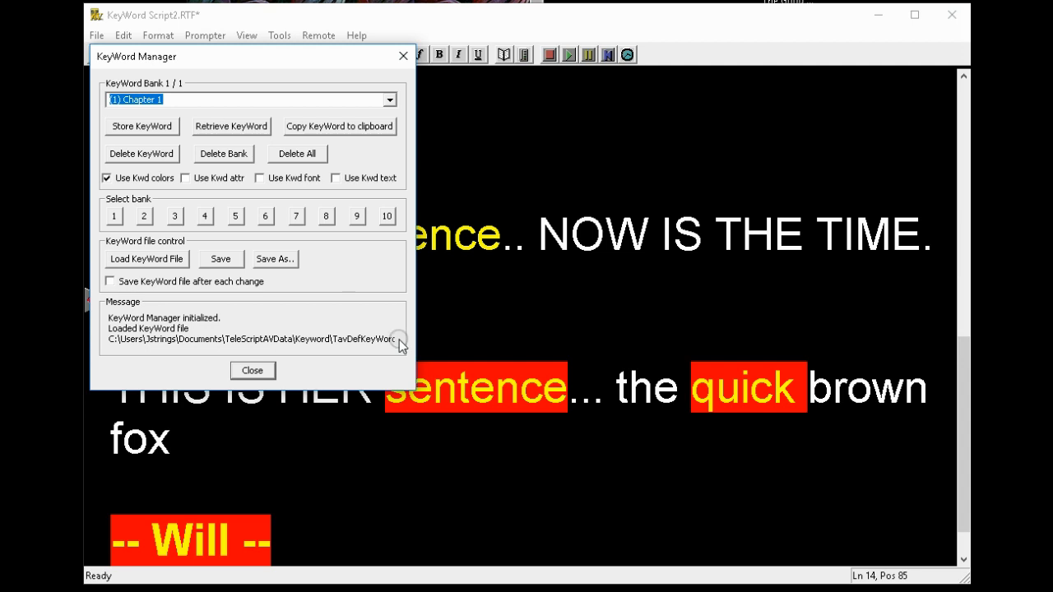
{"action": "left_click", "coordinate": [153, 261]}
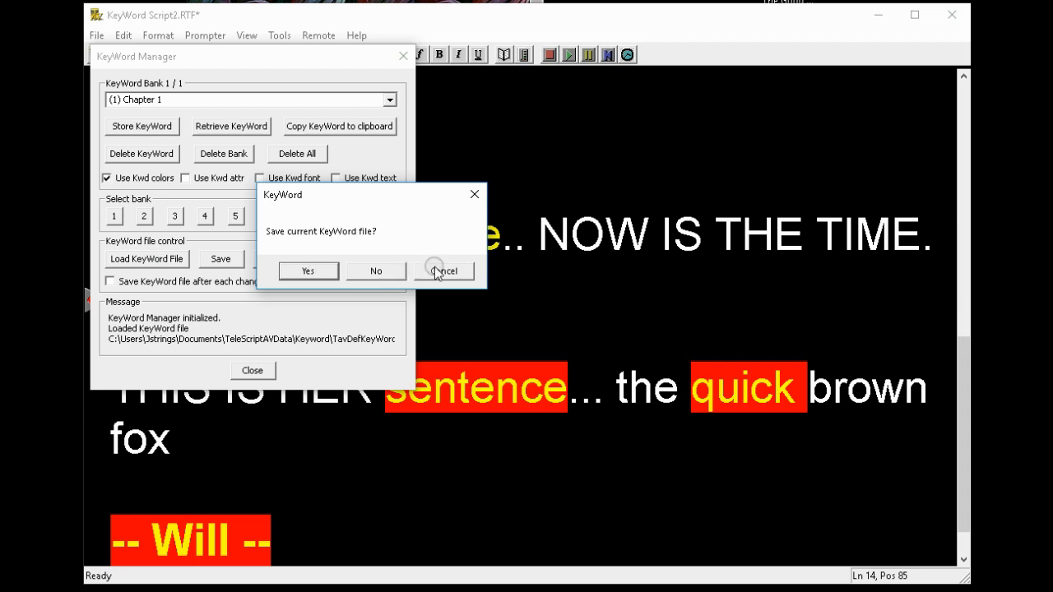
{"action": "left_click", "coordinate": [437, 272]}
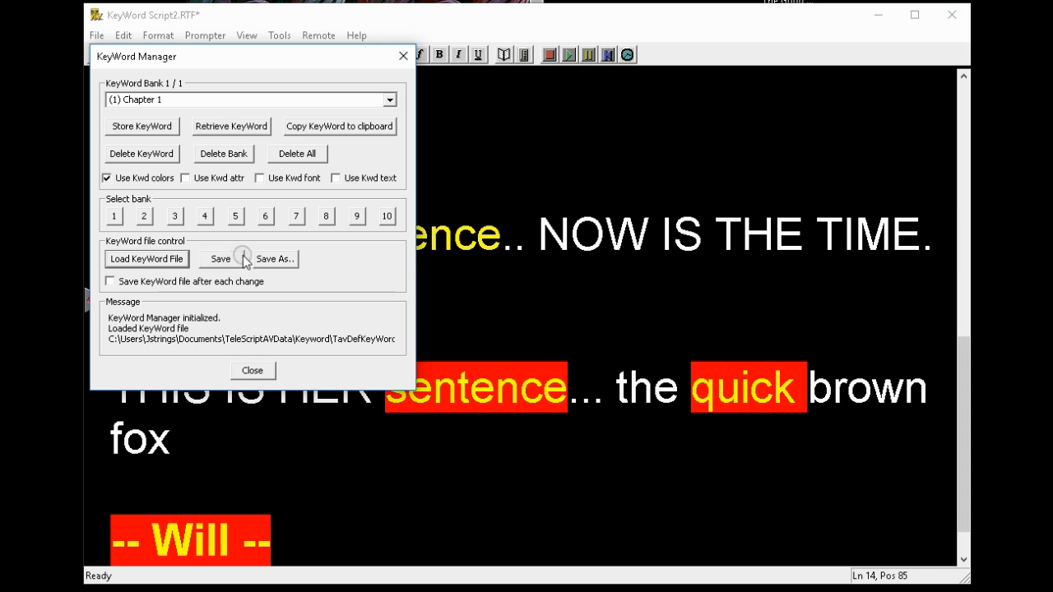
{"action": "left_click", "coordinate": [110, 282]}
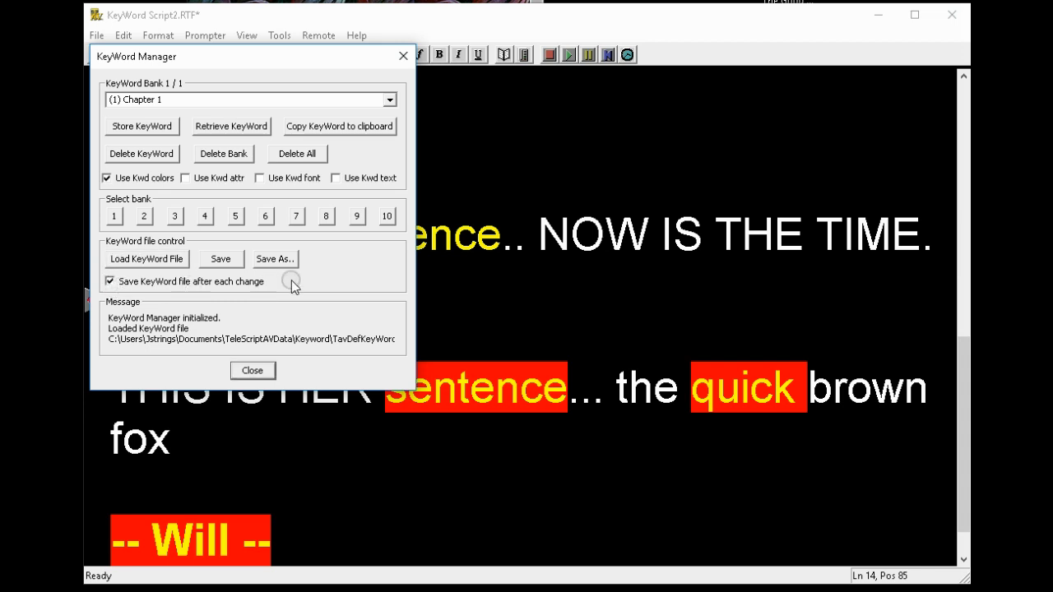
{"action": "left_click", "coordinate": [251, 371]}
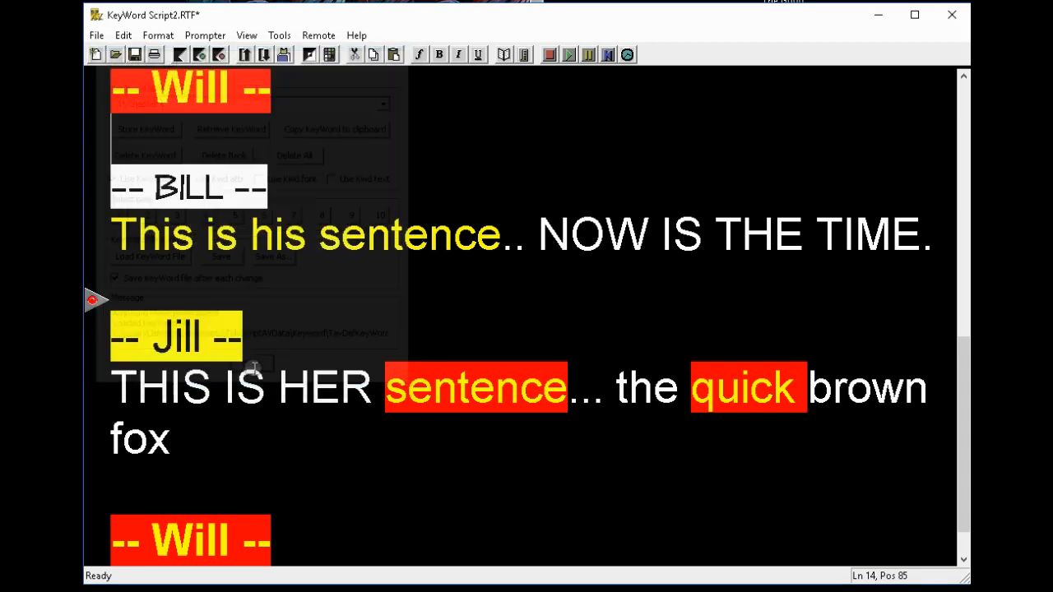